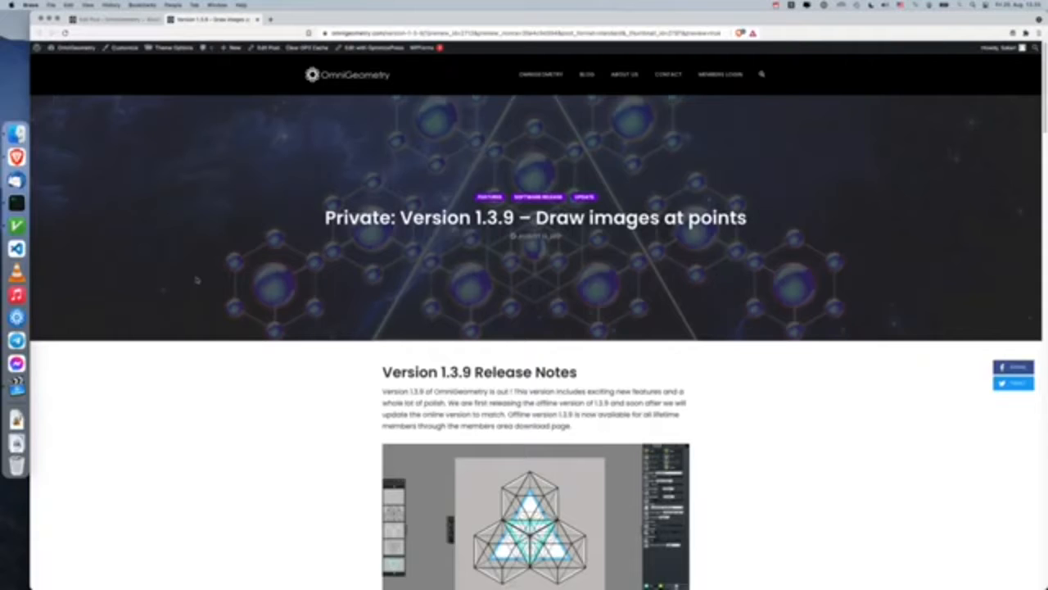
Switch to OmniGeometry, draw circles at the triangle's points, enlarge them, and reduce the recursion depth to a single triangle.
click(17, 317)
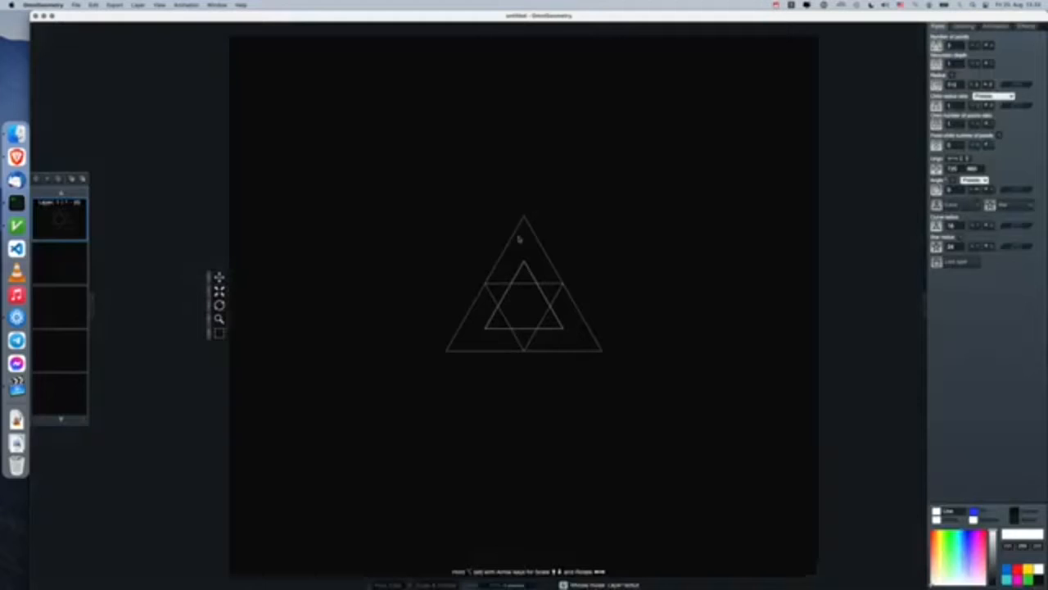
key(c)
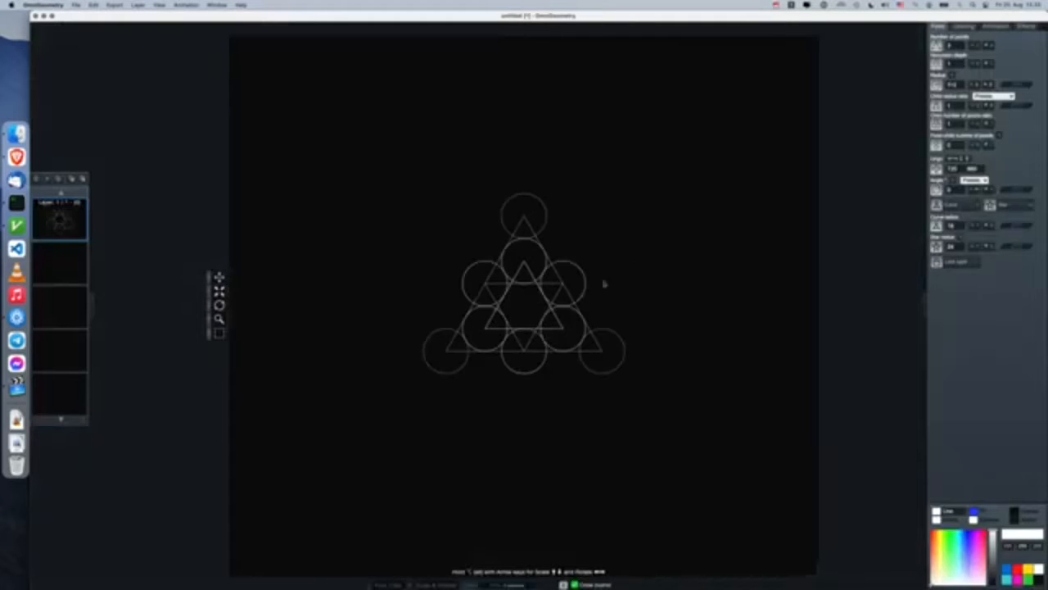
drag(544, 237, 545, 221)
key(Down)
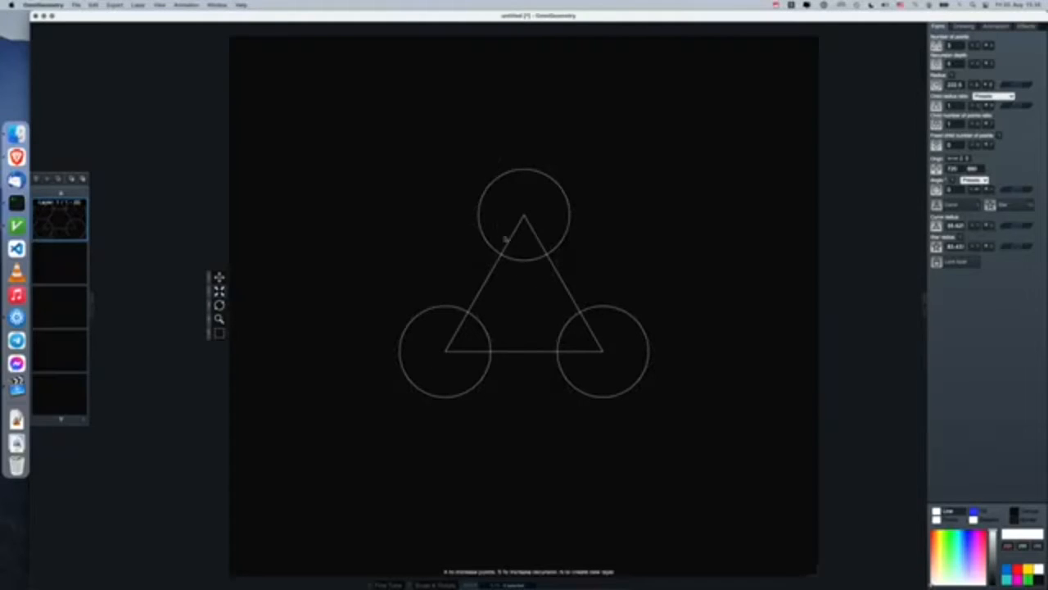
Load 3d_circle_little_more_blue.png as the triangle layer's point image.
click(138, 5)
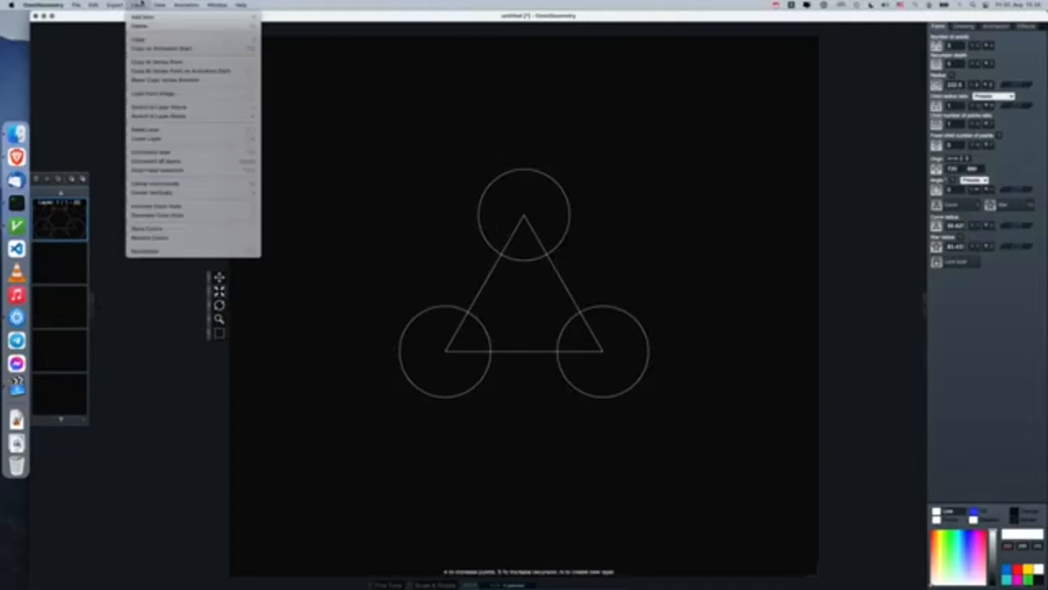
click(168, 95)
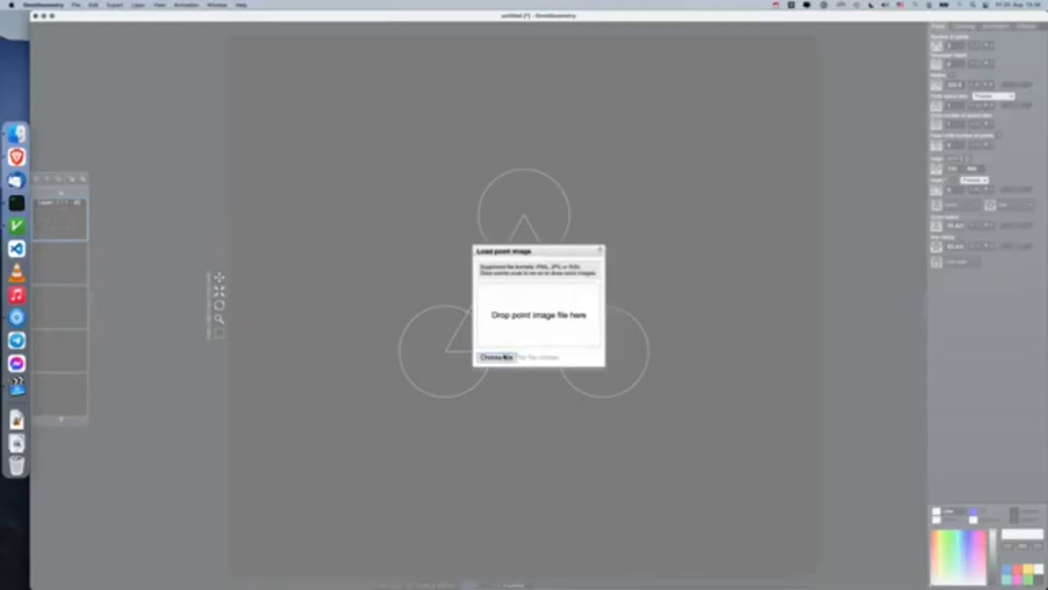
click(505, 358)
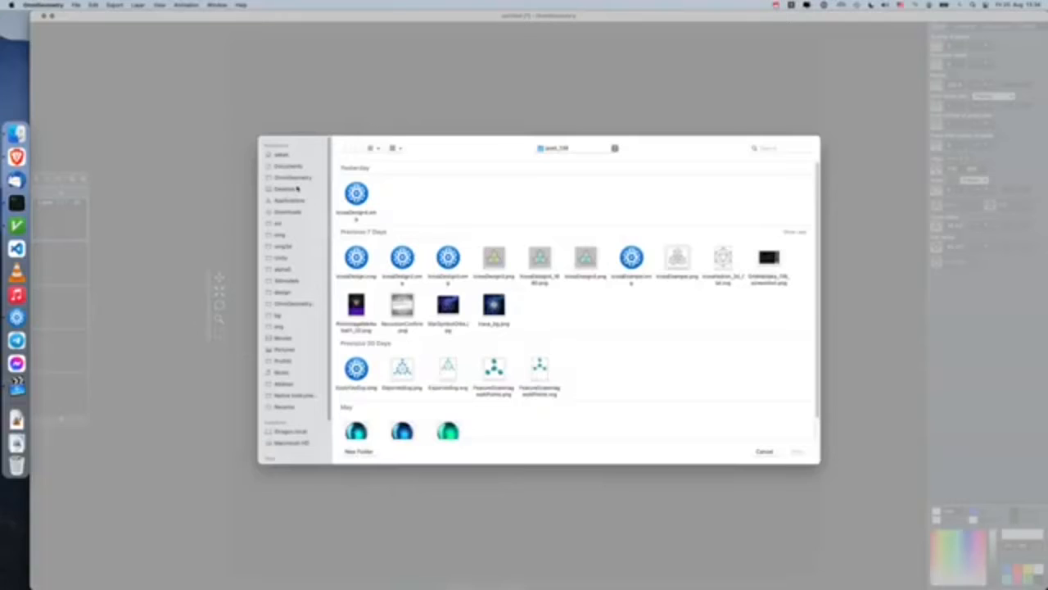
scroll(448, 357, down, 1)
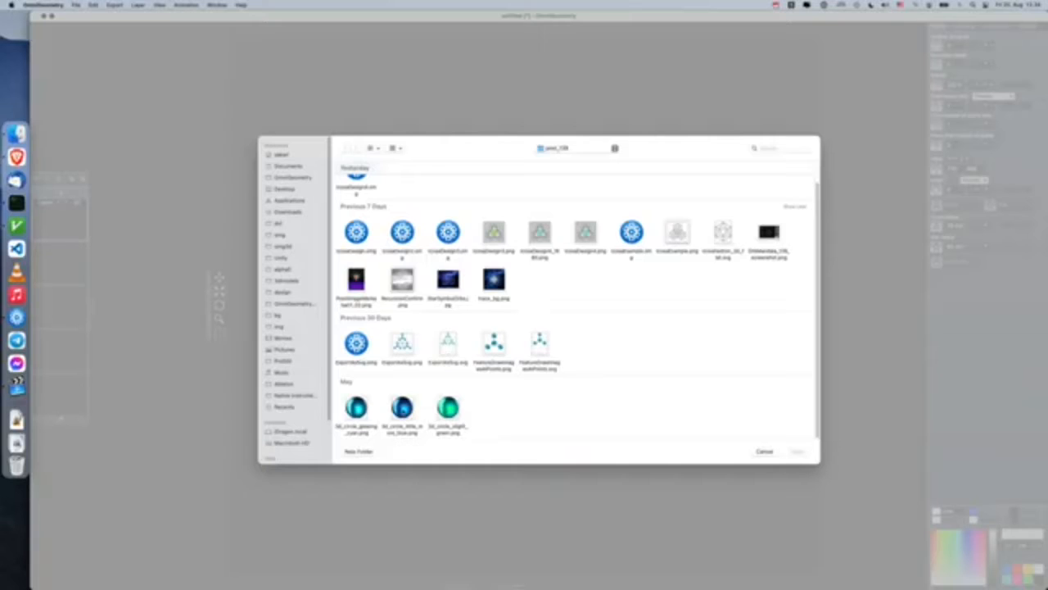
click(402, 408)
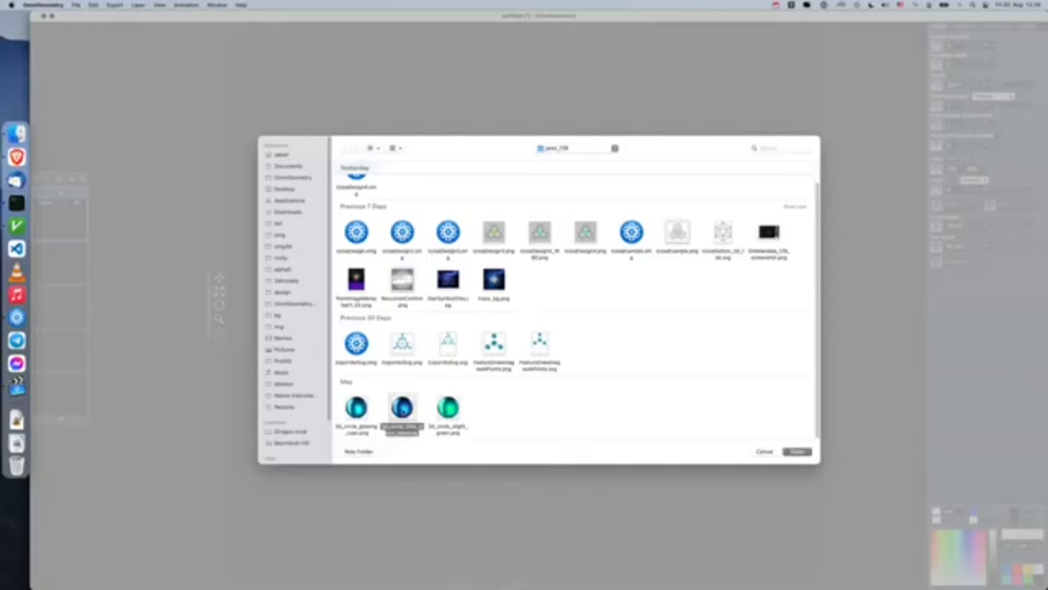
click(794, 452)
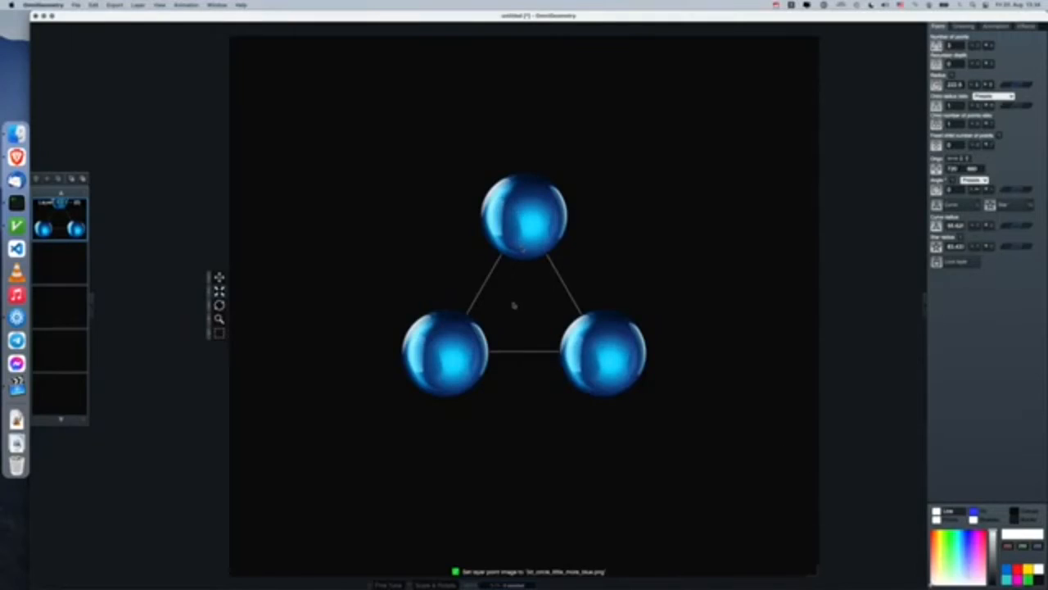
Increase the number of points to 6 and enlarge the shape to a radius of about 273.
key(a)
key(a)
key(a)
drag(520, 227, 646, 251)
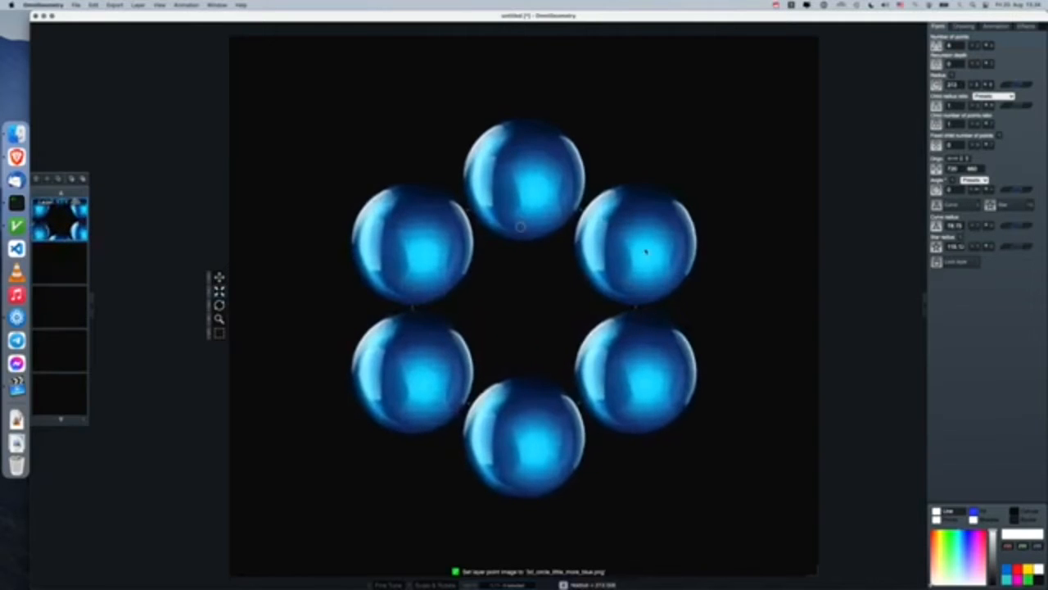
Adjust the point radius so the blue spheres are medium-sized with the hexagon's connecting lines showing between them.
key(p)
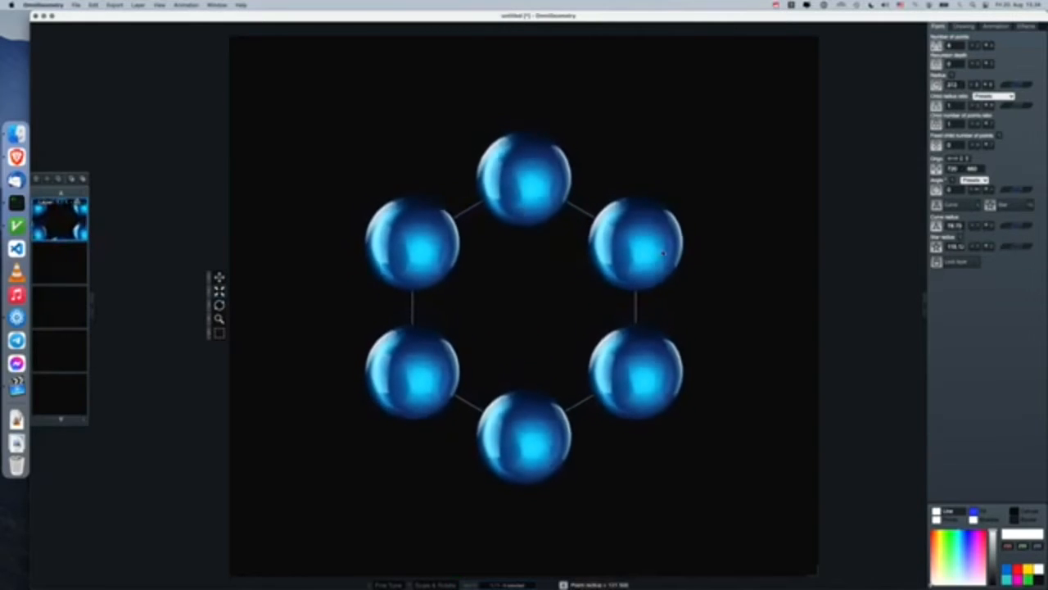
key(p)
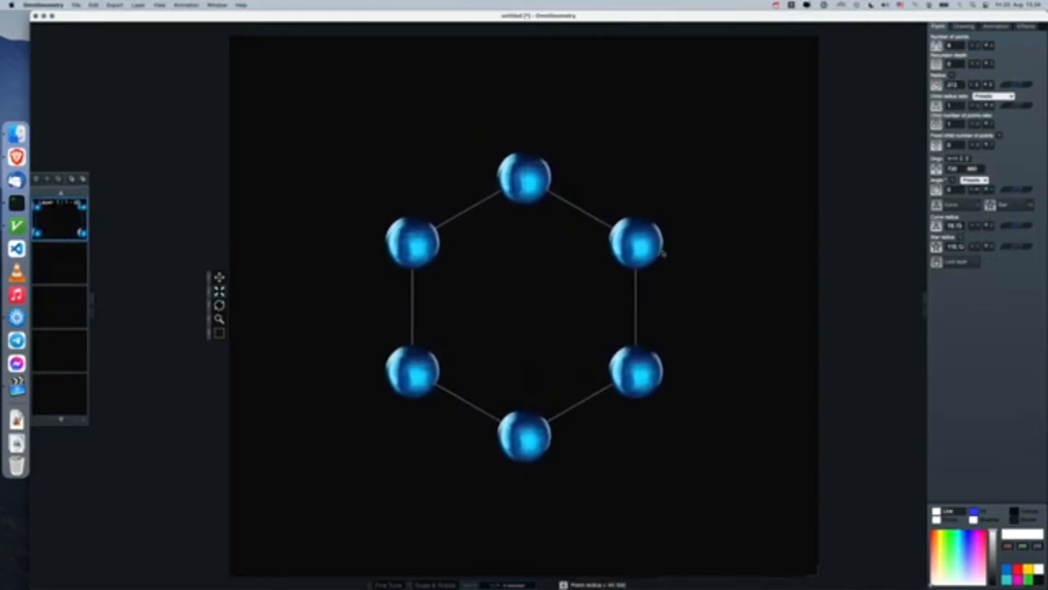
scroll(665, 254, down, 10)
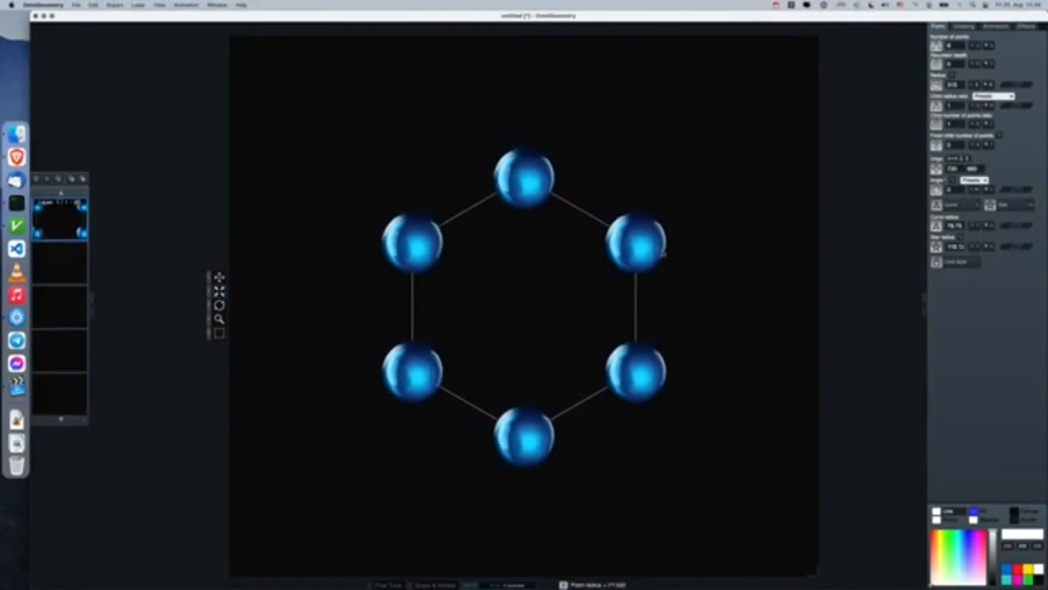
scroll(664, 253, up, 8)
Reduce the number of points to 3 to turn the hexagon into a triangle.
key(n)
scroll(664, 252, down, 4)
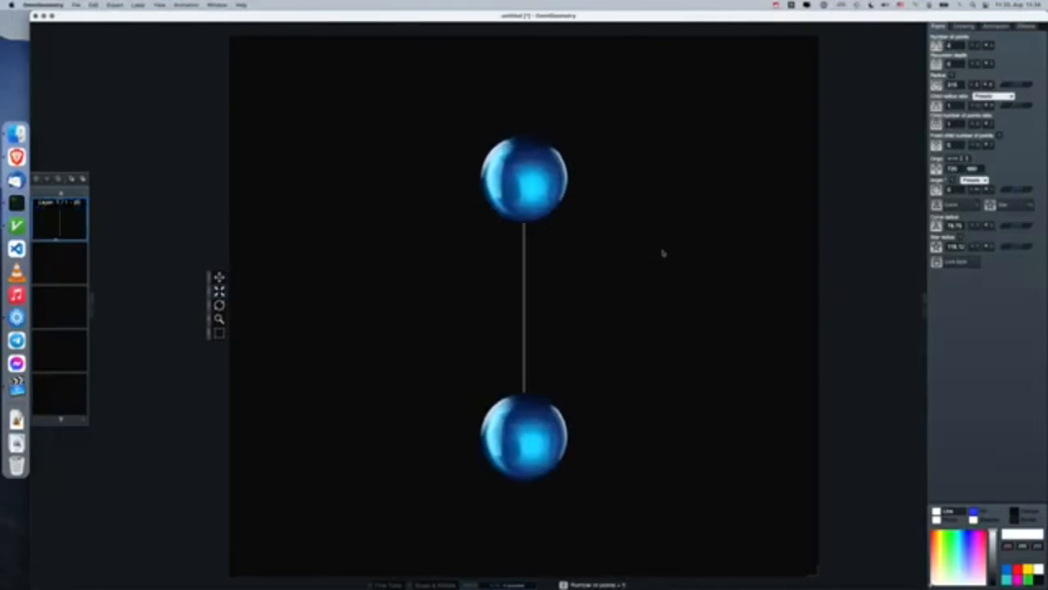
scroll(665, 253, up, 1)
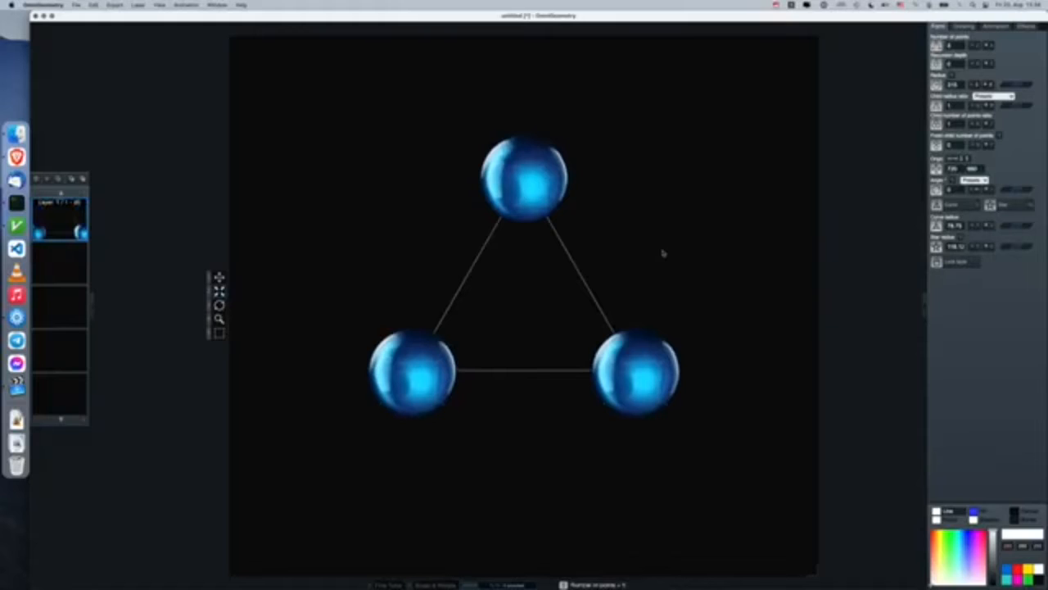
Scale down and rotate the blue-sphere triangle so that it points downward.
key(s)
key(Left)
key(Left)
key(Left)
key(Left)
key(Left)
key(Left)
key(Down)
key(Down)
key(Down)
key(Down)
key(Down)
key(Down)
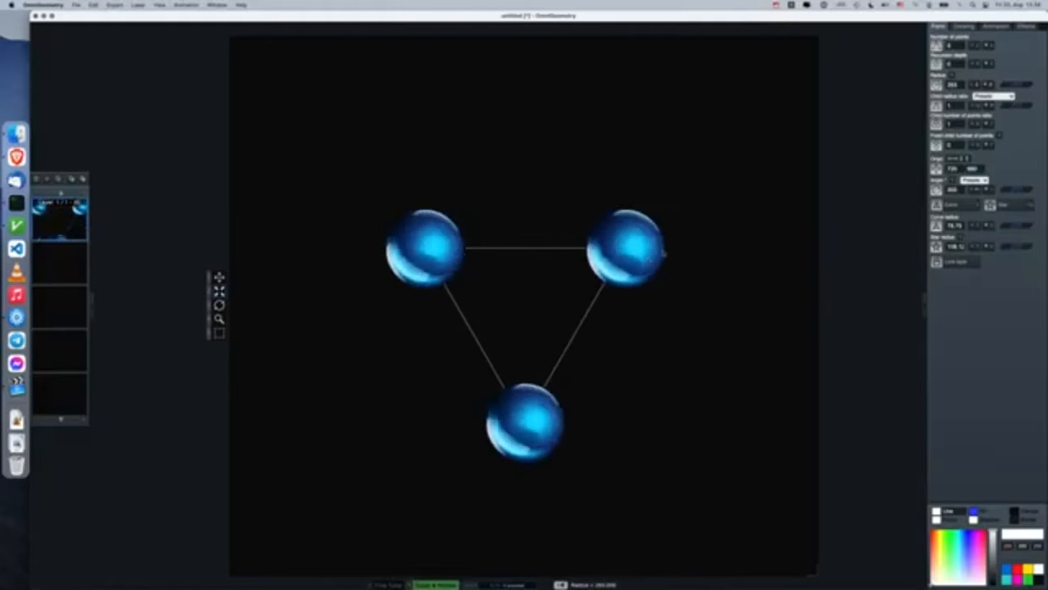
Raise the number of points to 6 and reduce the point radius to make the blue spheres smaller.
key(n)
scroll(663, 253, up, 1)
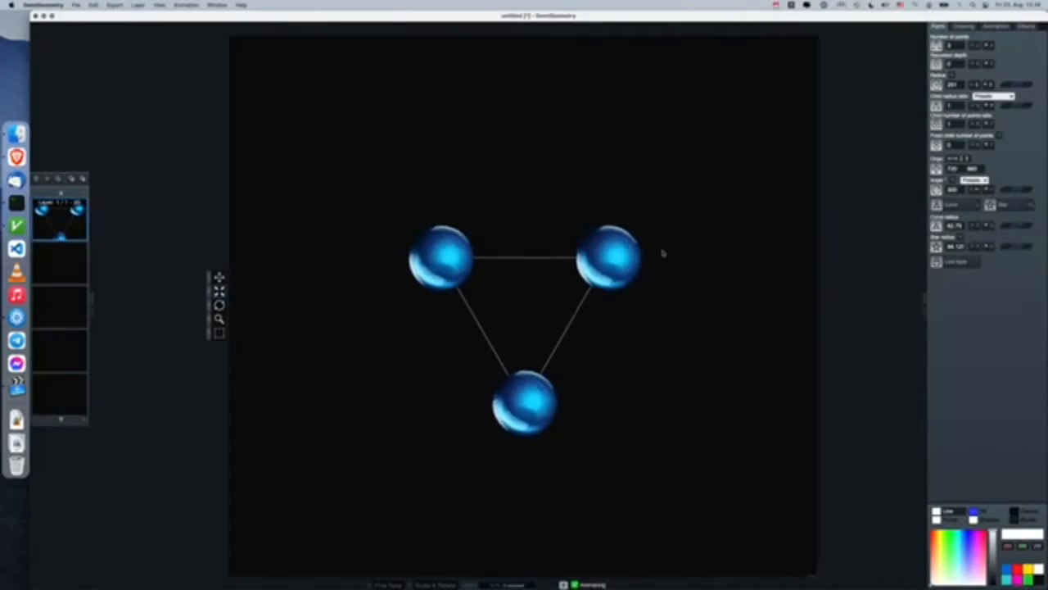
scroll(664, 254, up, 3)
scroll(663, 253, down, 1)
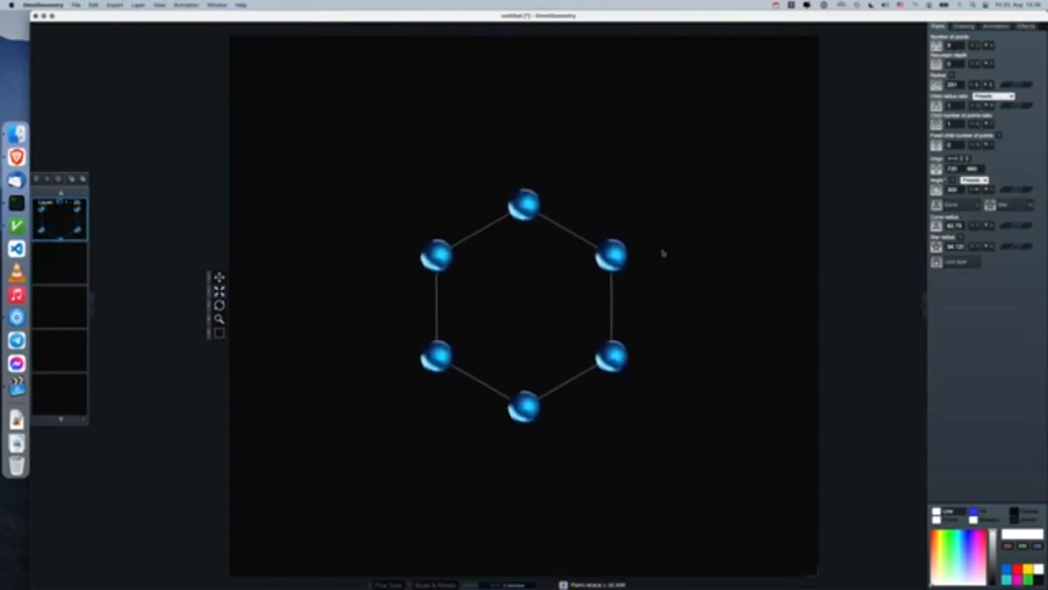
Enlarge the blue-sphere hexagon and rotate it so that it has a flat top edge.
key(s)
scroll(663, 253, up, 5)
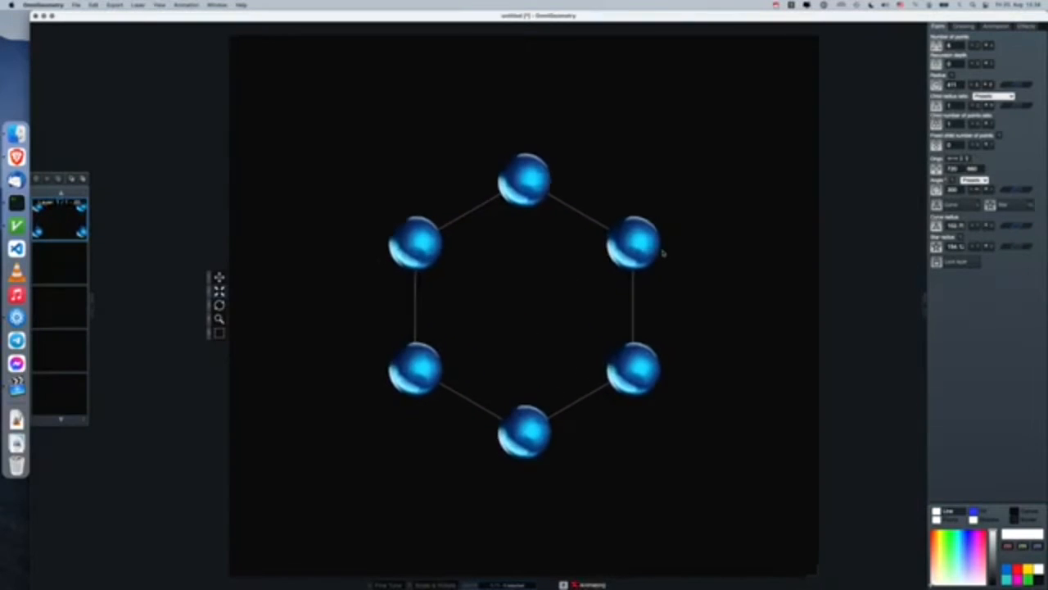
scroll(663, 254, left, 3)
scroll(663, 253, left, 3)
Duplicate the hexagon layer, then shrink and rotate the copy into a small inner hexagon with one point straight up.
key(super+d)
scroll(663, 253, down, 5)
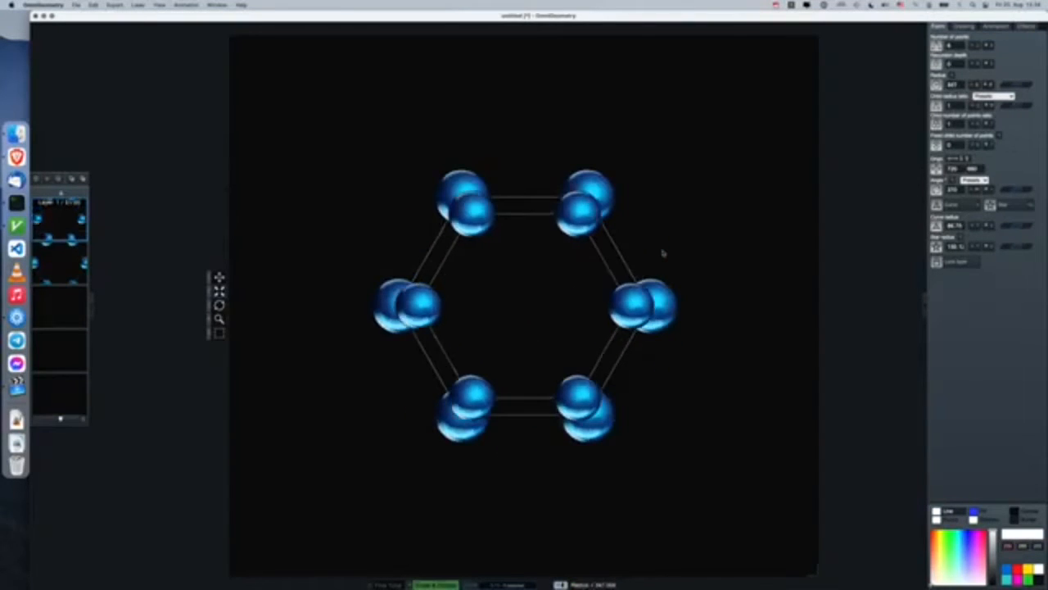
scroll(663, 253, left, 3)
scroll(664, 253, right, 1)
scroll(663, 253, down, 2)
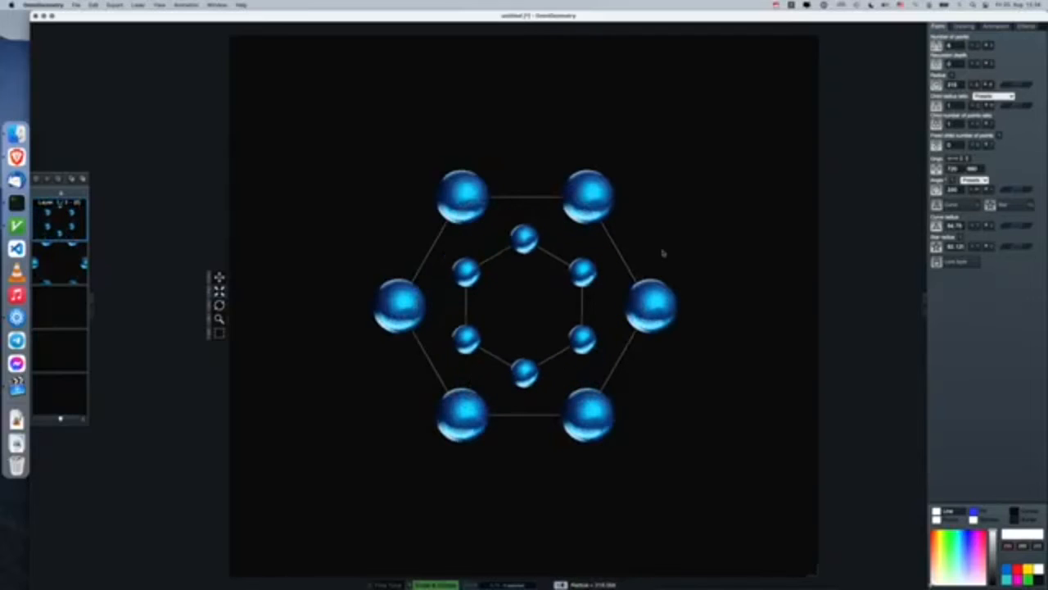
scroll(664, 253, up, 1)
Load 3d_circle_slight_green.png as the inner hexagon layer's point image.
click(138, 5)
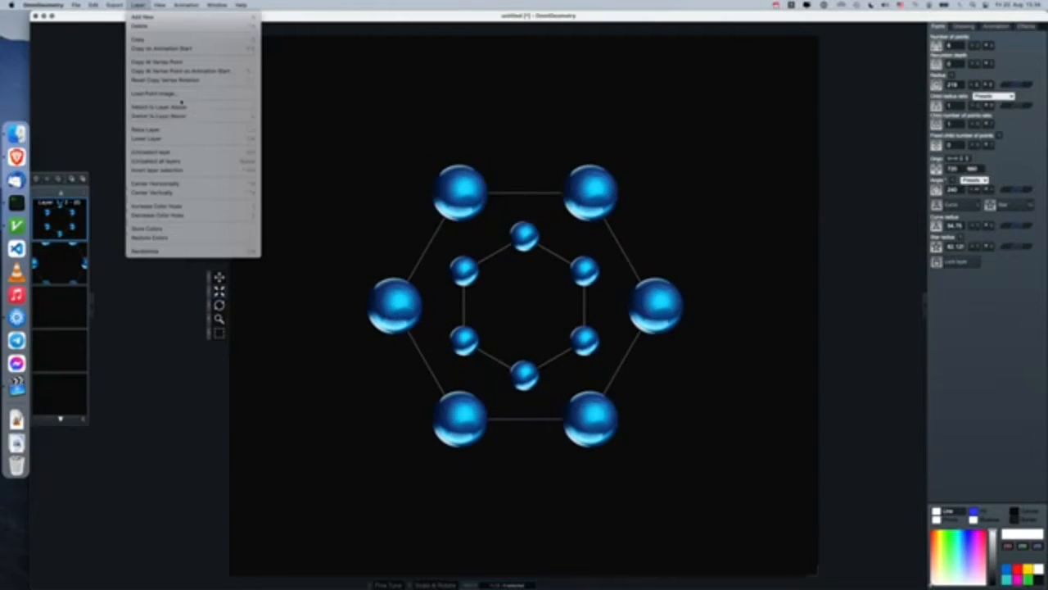
click(163, 95)
click(507, 359)
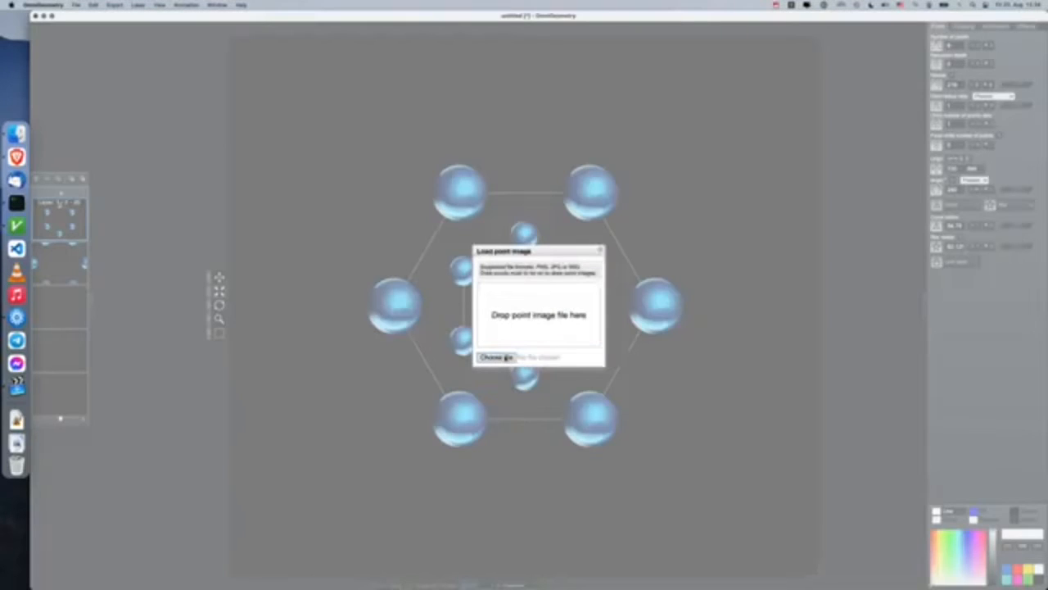
scroll(460, 432, down, 1)
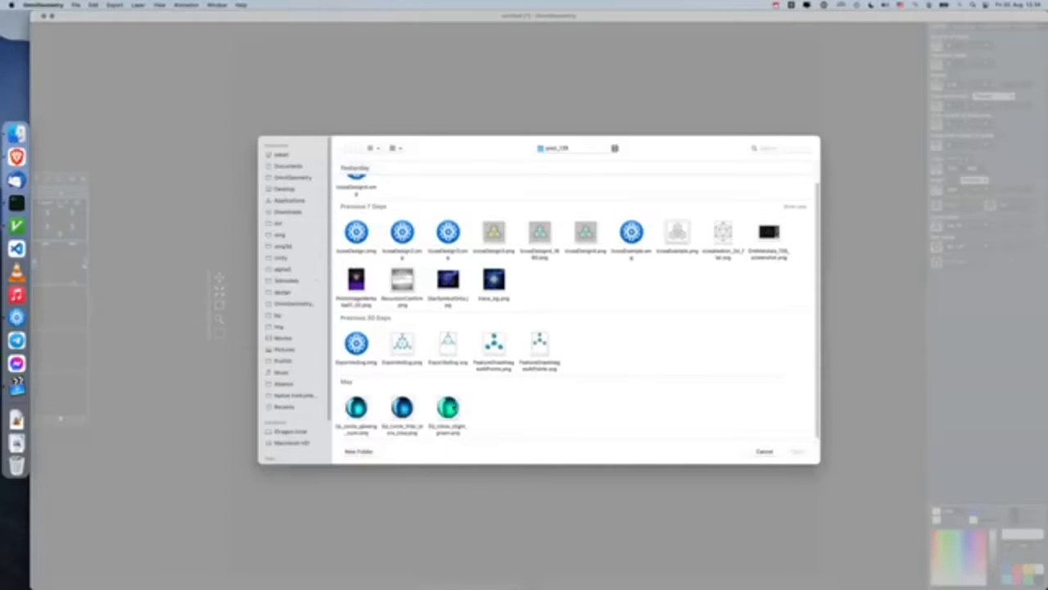
double_click(448, 407)
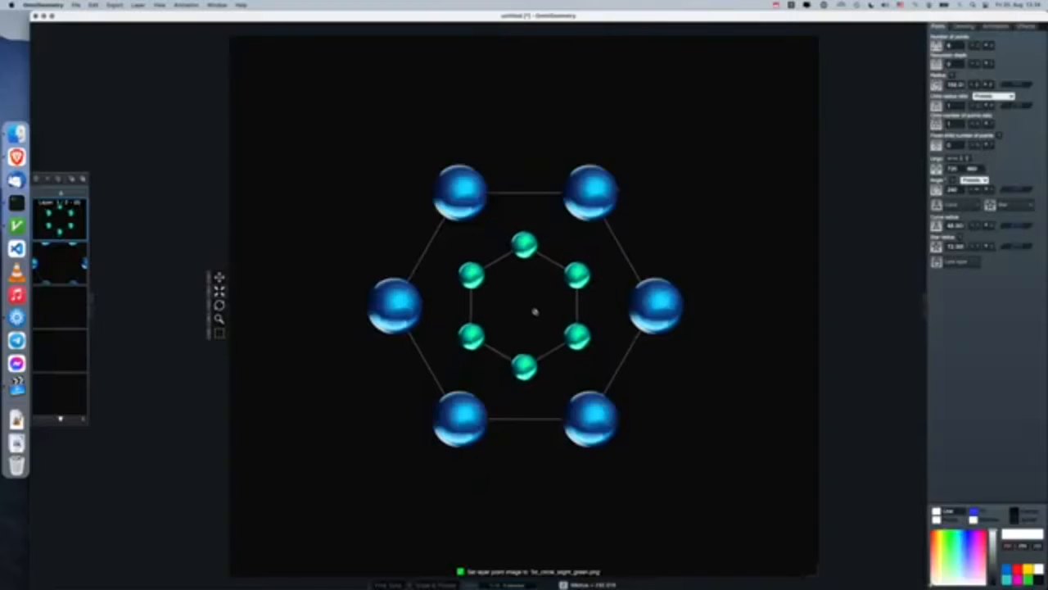
Alternate the inner hexagon's point image between the loaded blue and green sphere images, ending on green.
click(963, 26)
click(1007, 186)
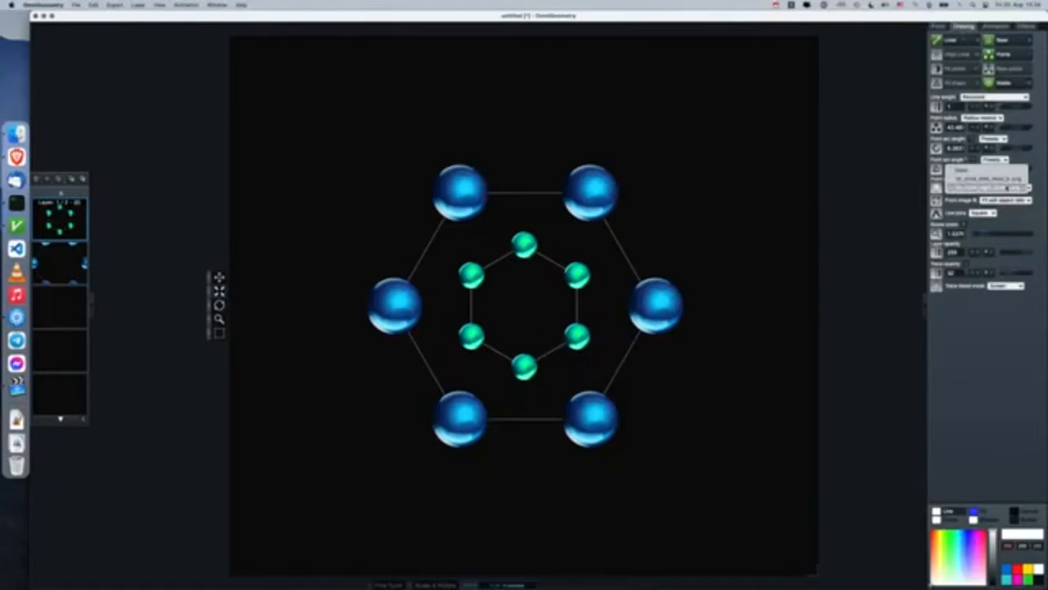
click(1007, 179)
click(1007, 187)
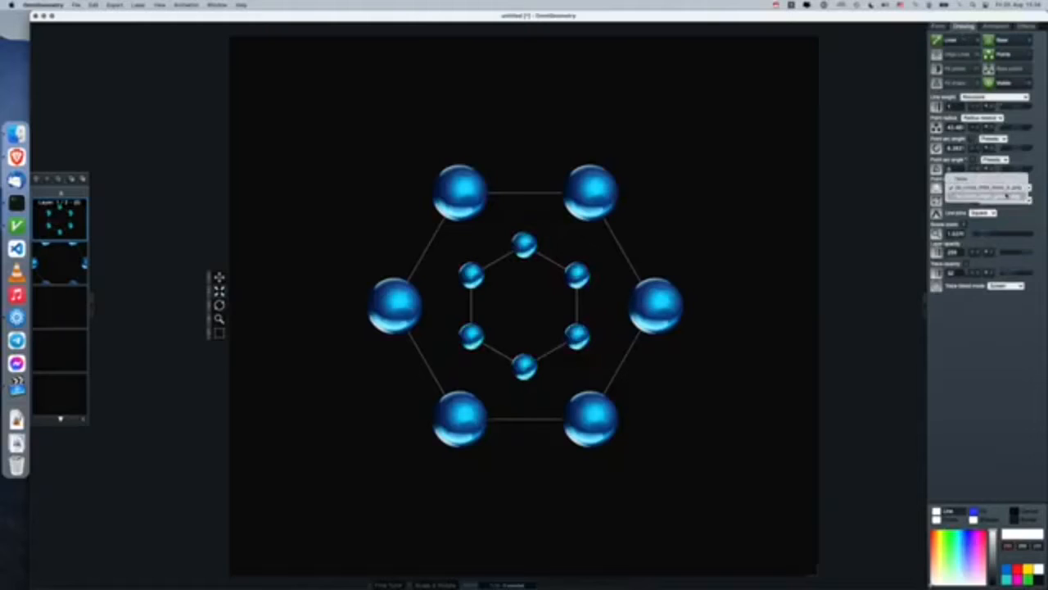
click(1006, 196)
click(1007, 188)
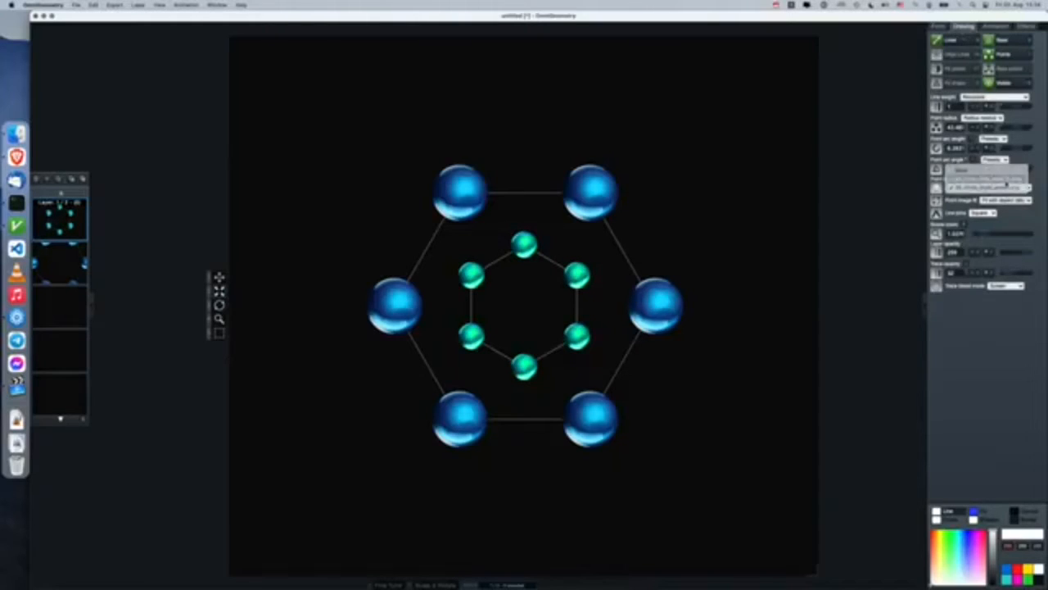
click(1008, 180)
click(1007, 186)
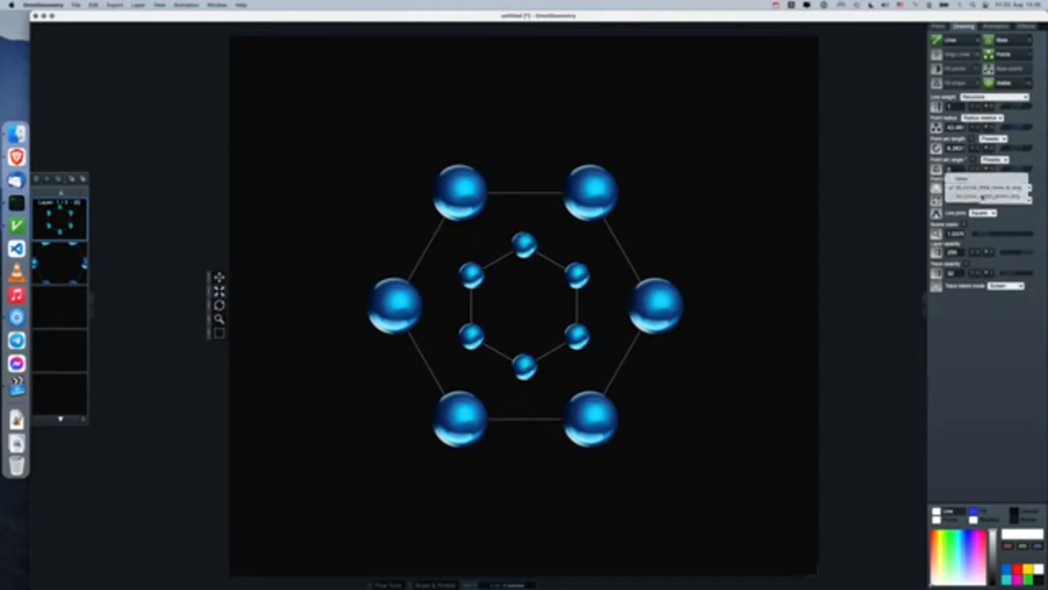
click(1006, 196)
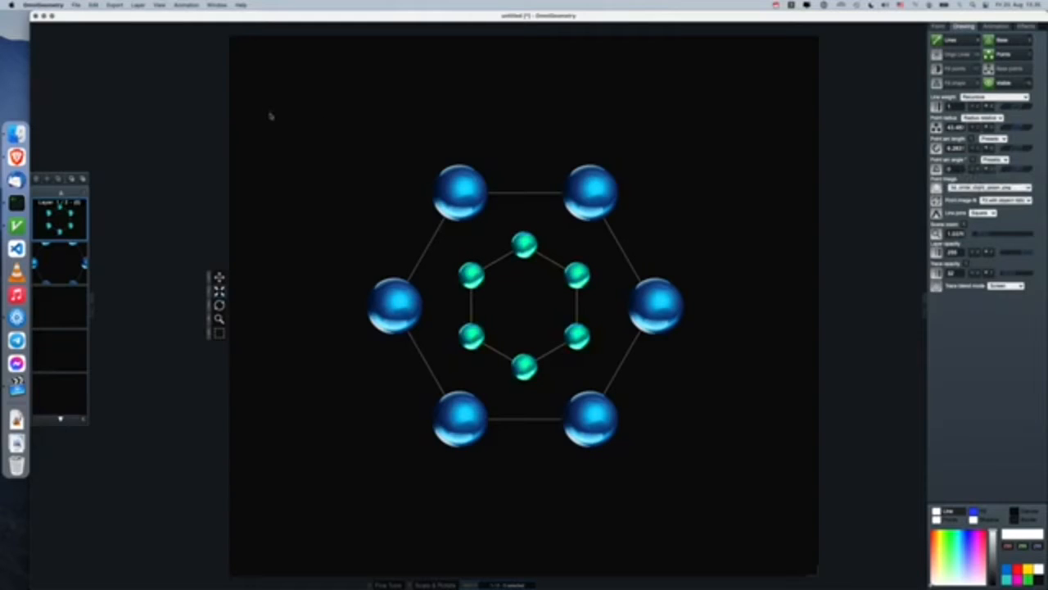
Copy the green hexagon layer and make the copy a smaller three-point triangle inside it.
key(super+c)
key(super+v)
drag(528, 250, 540, 342)
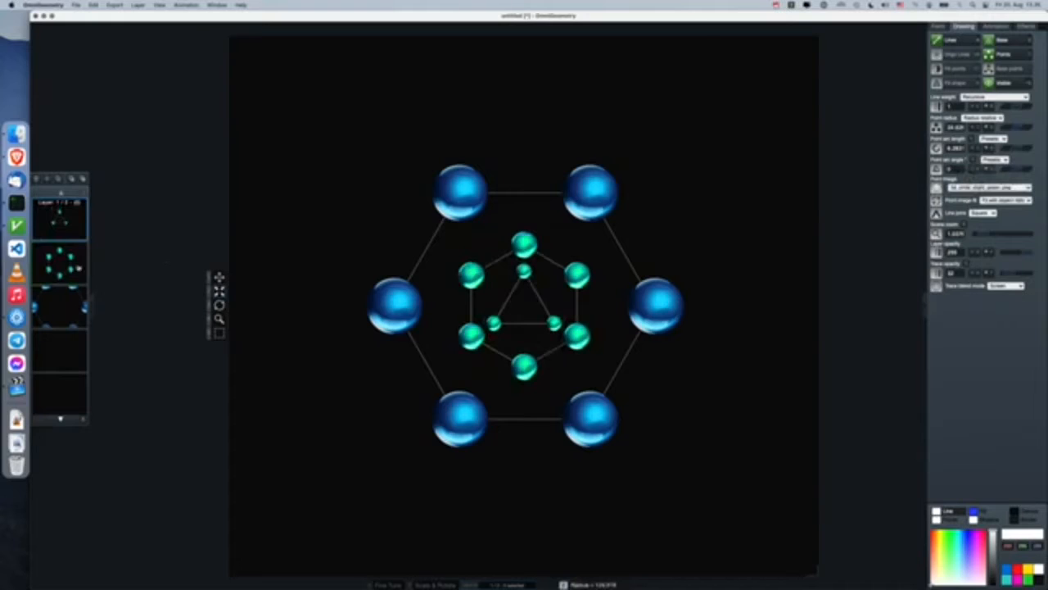
Delete the green and blue hexagon layers and enlarge the remaining green-sphere triangle.
click(78, 268)
key(Delete)
key(Delete)
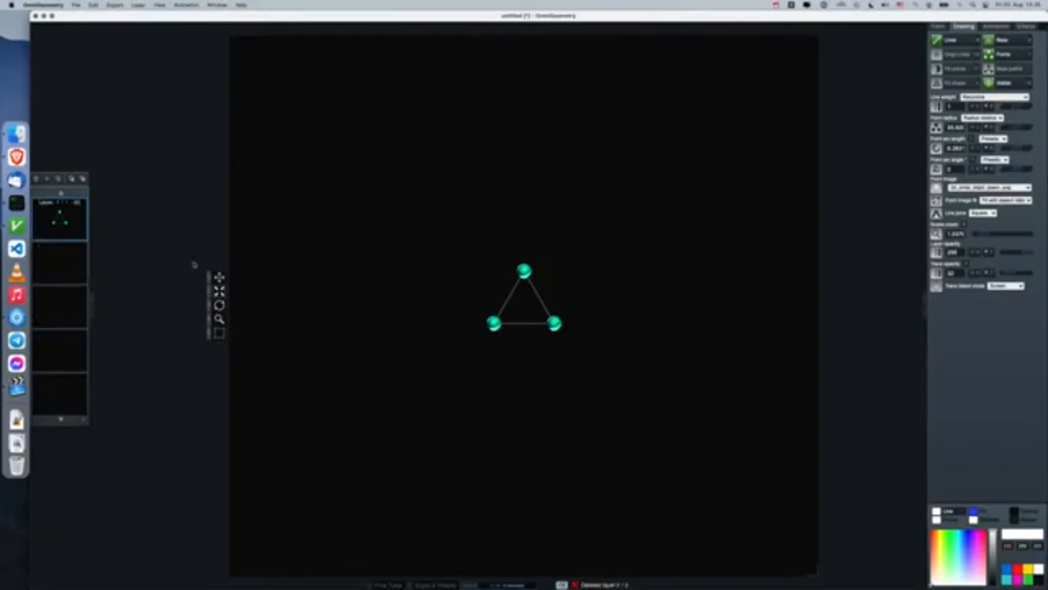
key(r)
drag(524, 271, 634, 317)
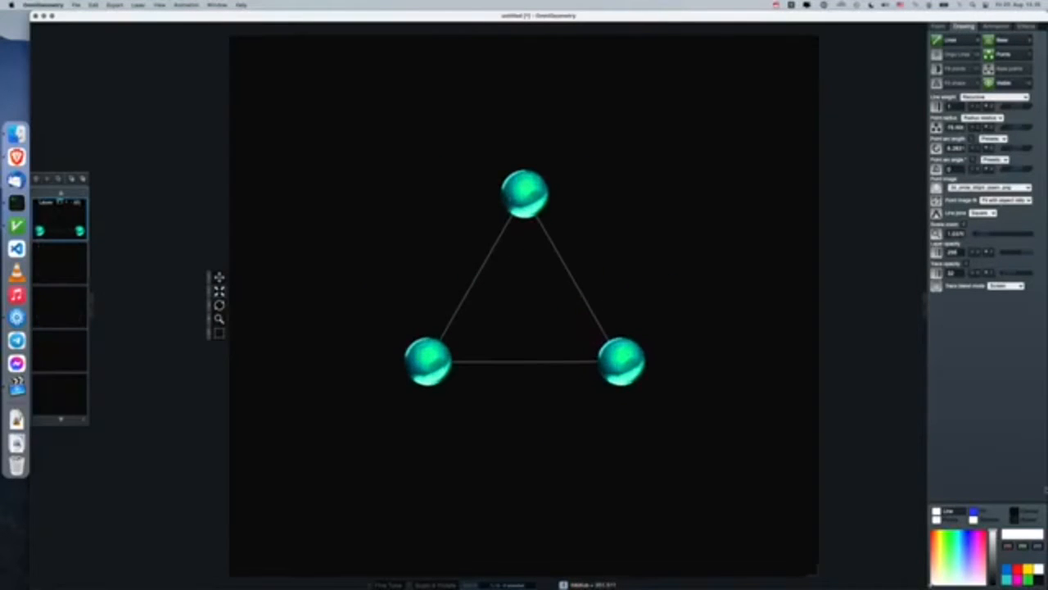
Preview icosahedron_3d_flat.svg and load it as the triangle layer's point image.
click(145, 4)
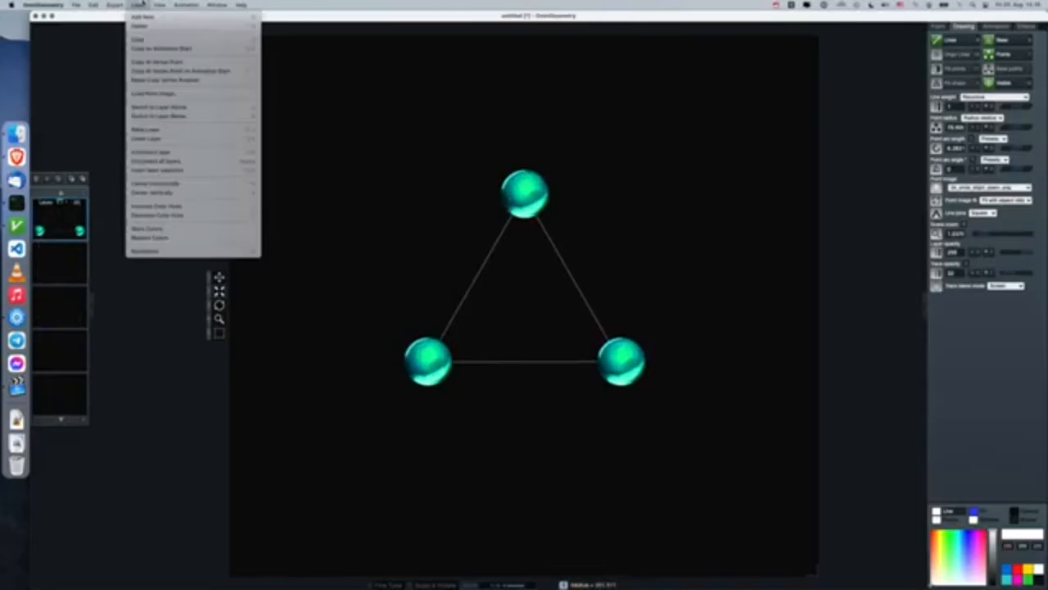
click(155, 97)
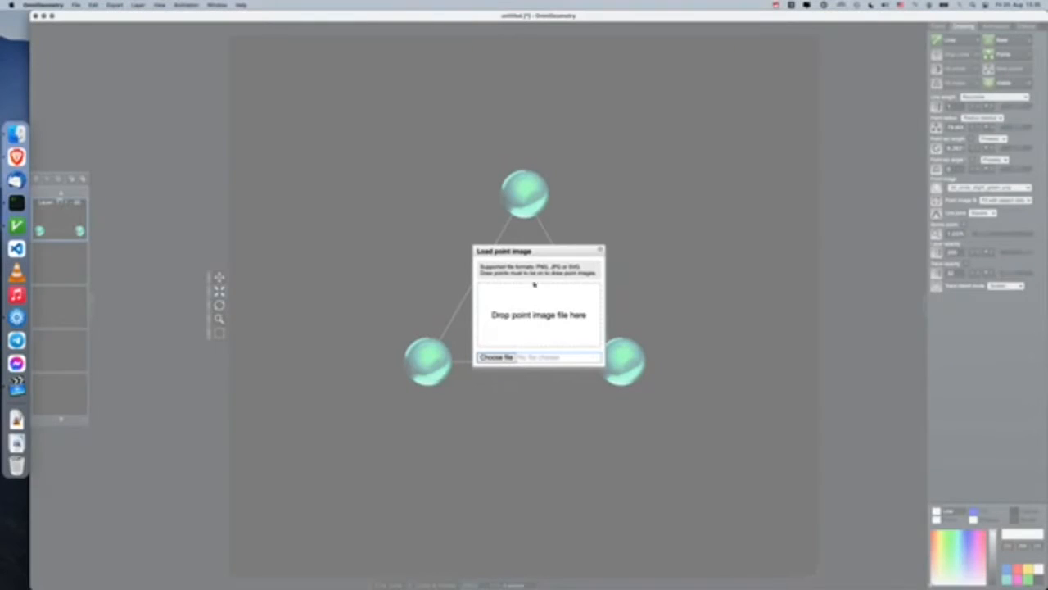
click(510, 357)
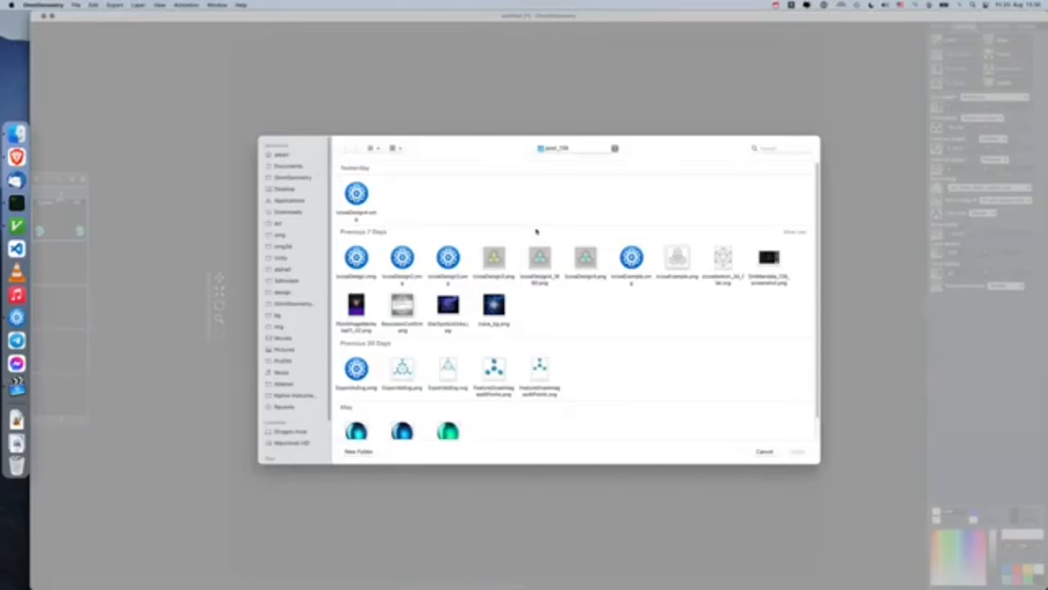
click(718, 256)
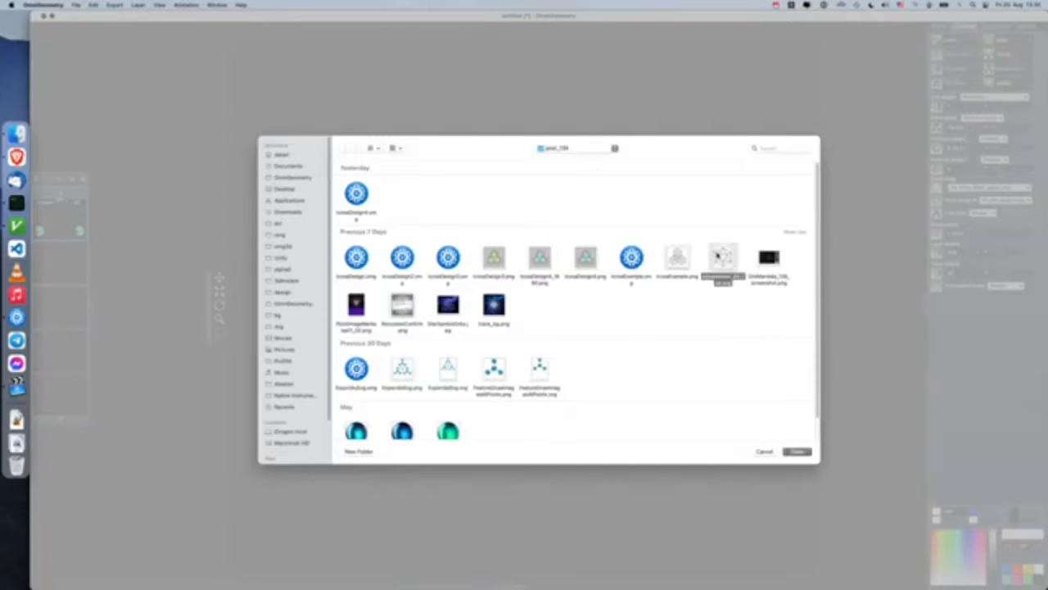
key(space)
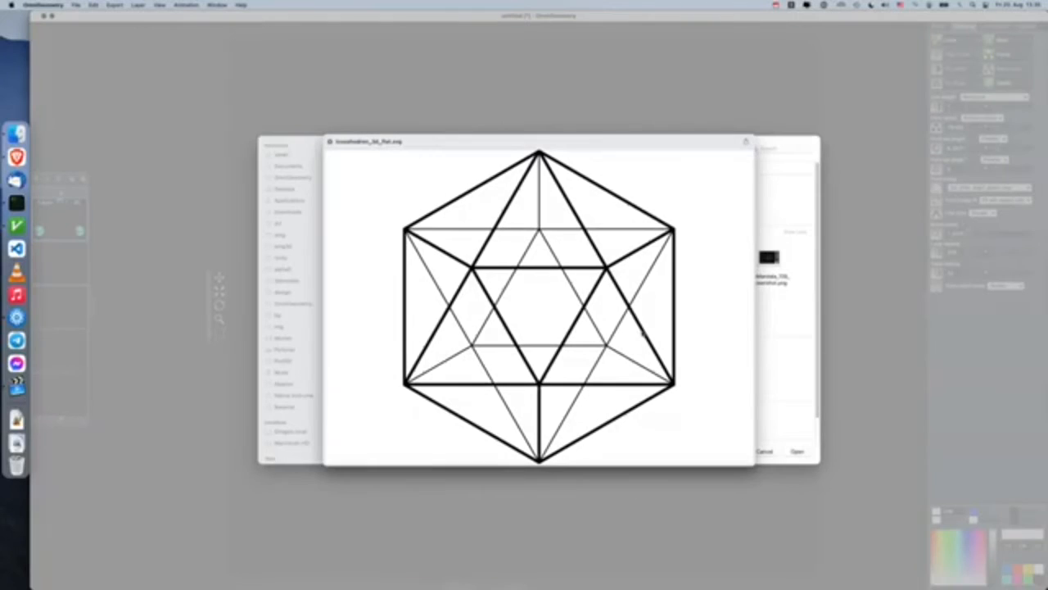
key(space)
click(796, 451)
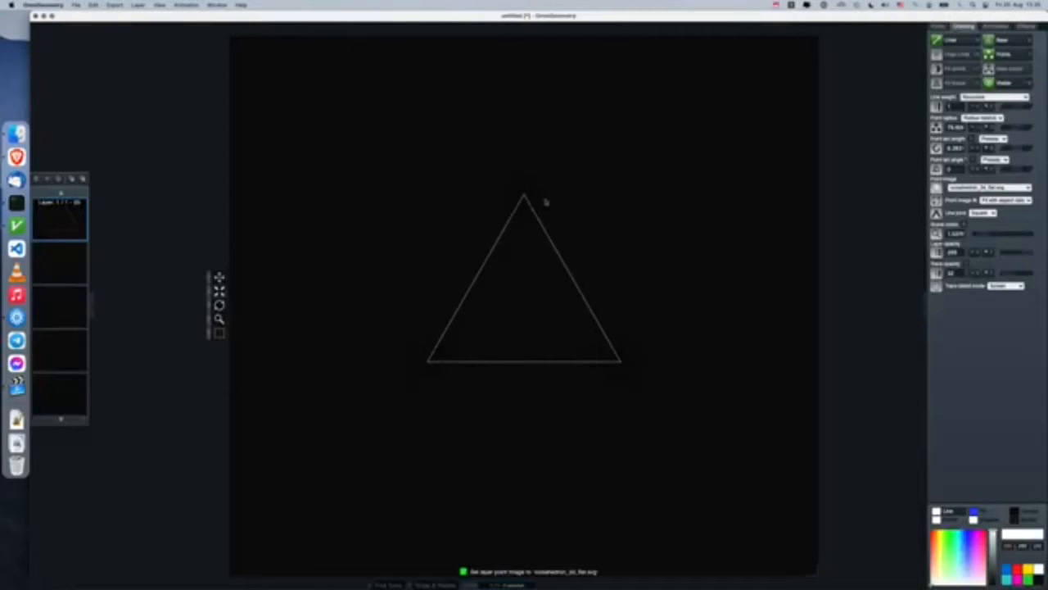
Make the canvas light grey and enlarge the three icosahedron point images until their neighbouring edges meet.
click(1028, 511)
drag(993, 578, 994, 547)
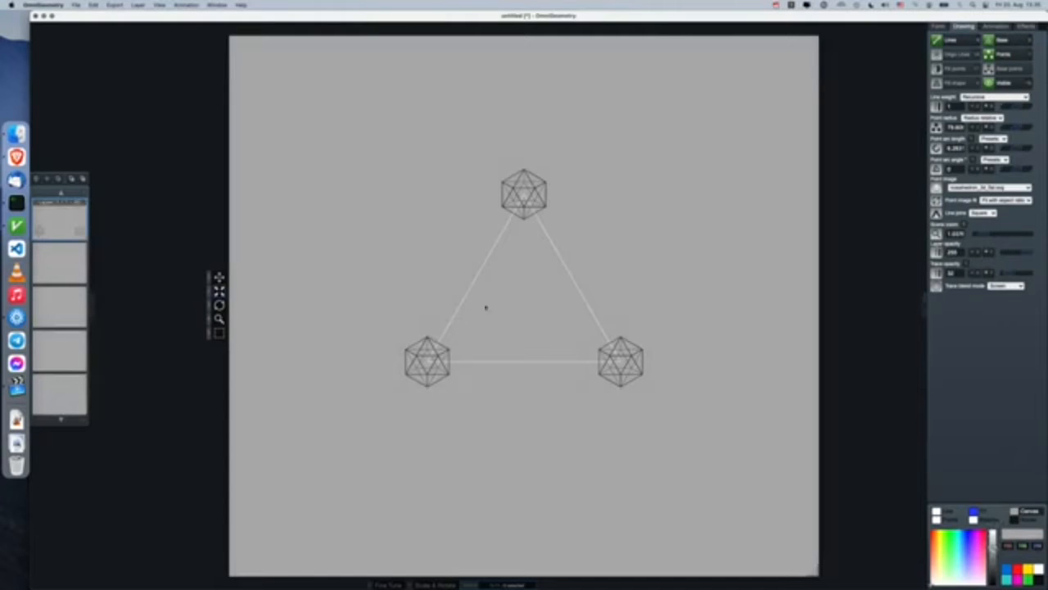
key(Up)
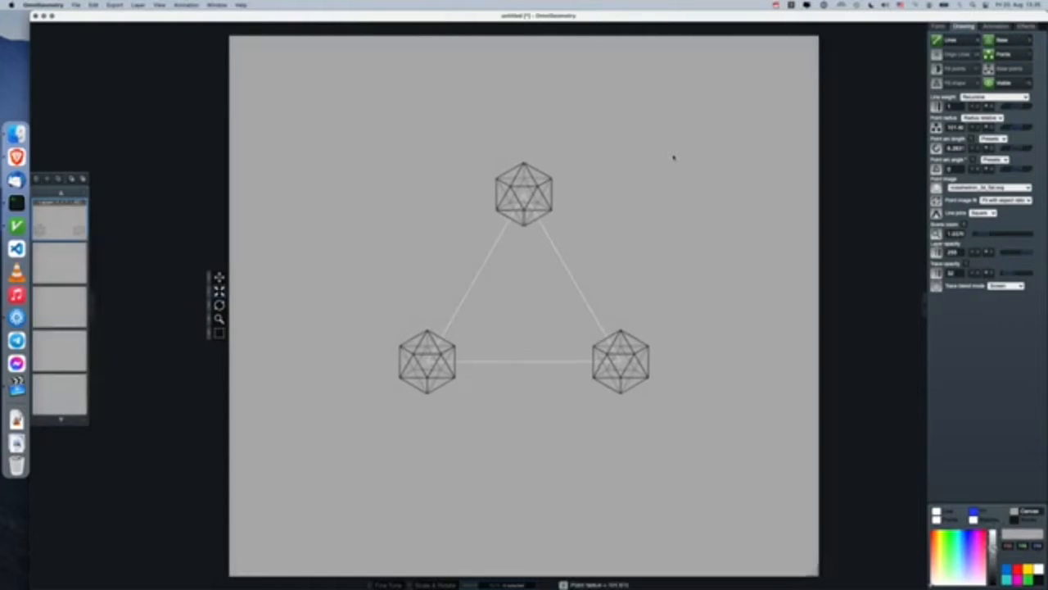
key(Up)
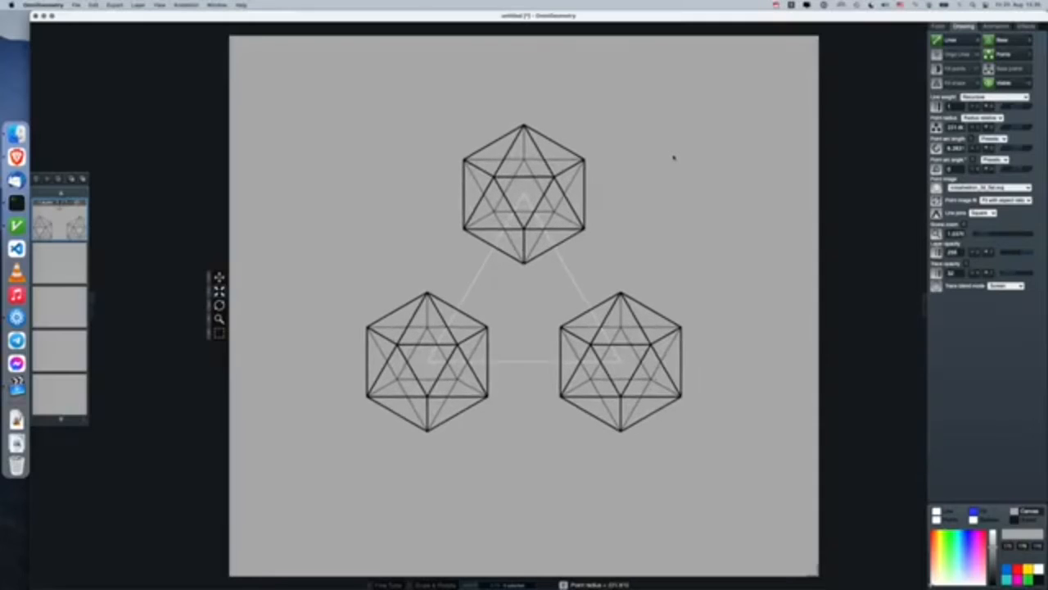
key(Up)
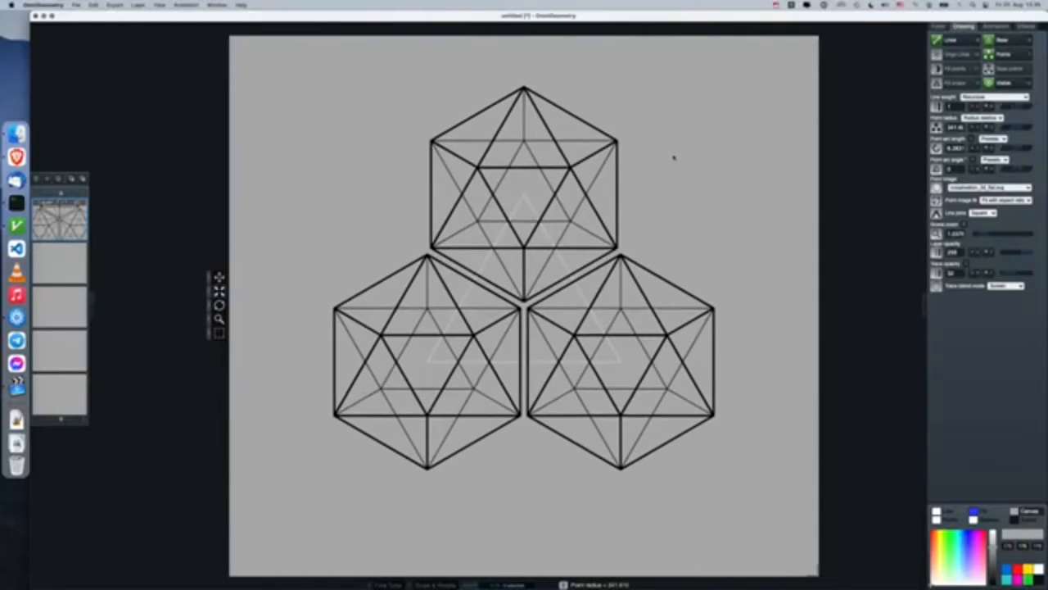
key(Up)
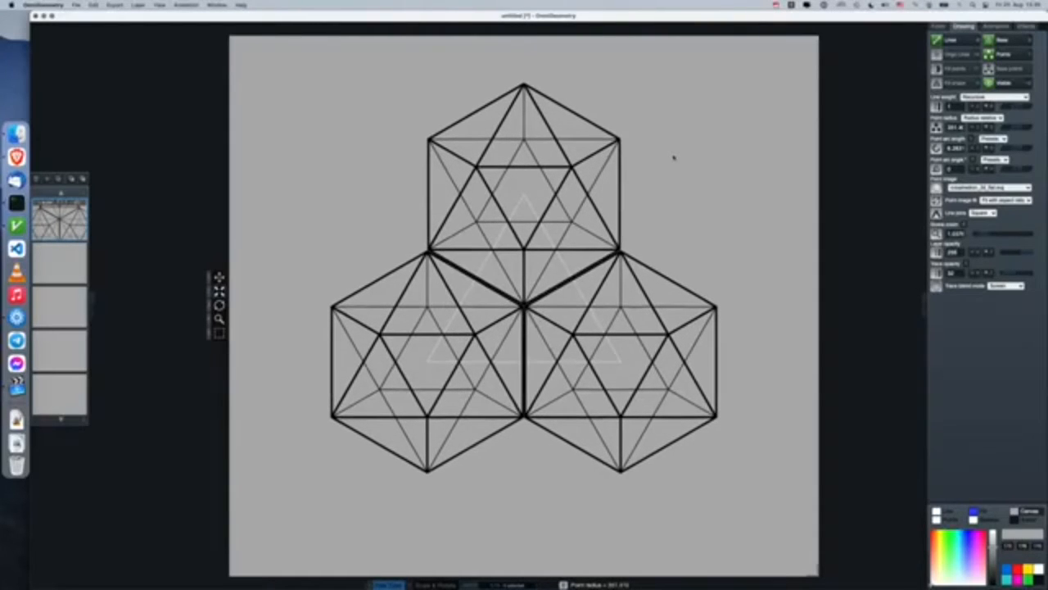
Increase the shape to six points and shrink the icosahedron images until neighbouring ones only touch at their corners.
key(z)
drag(511, 393, 542, 161)
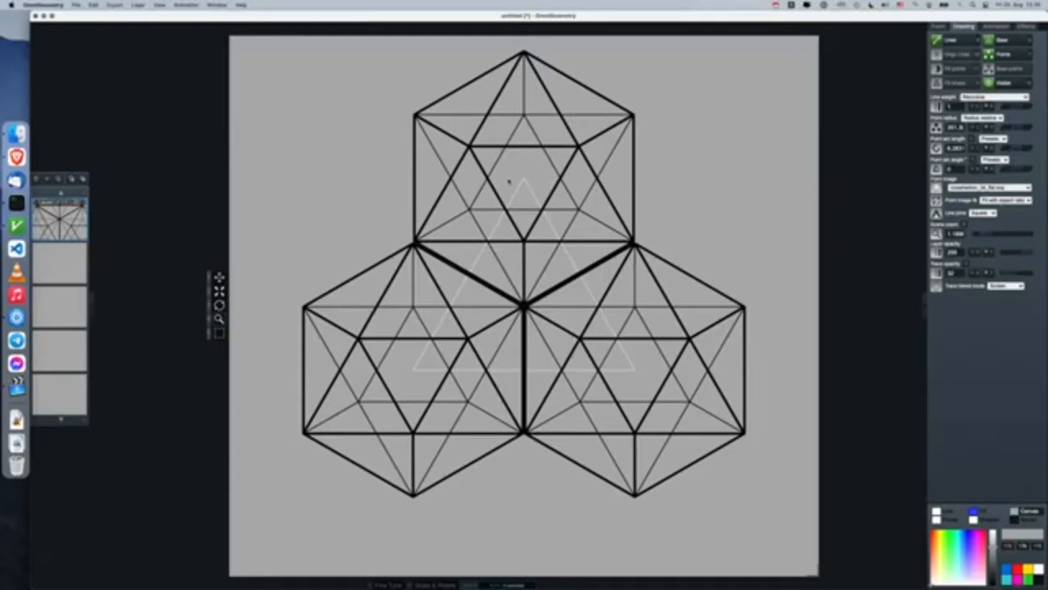
key(Up)
key(Up)
key(Up)
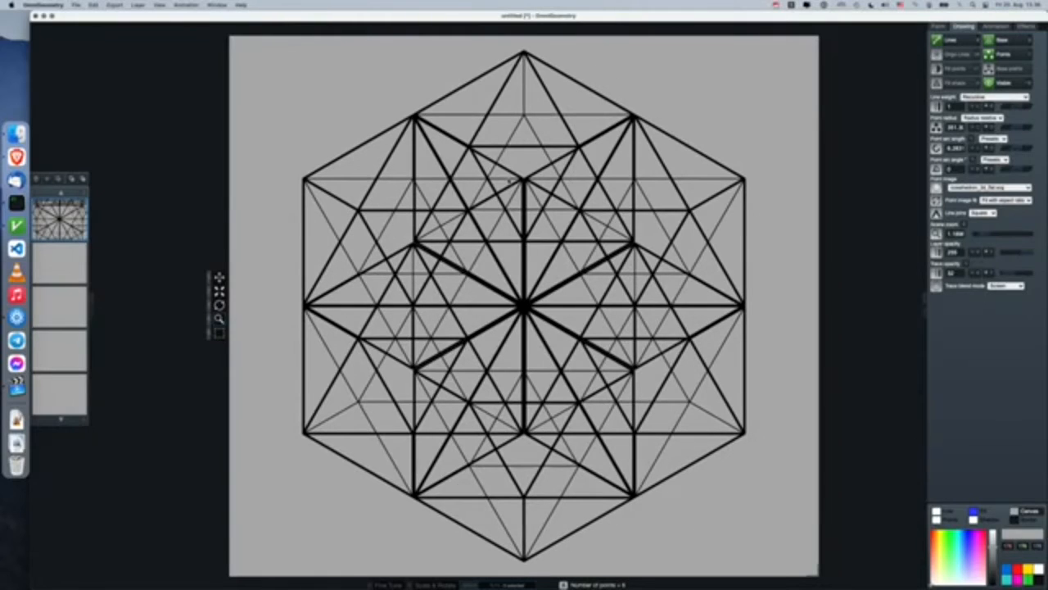
key(Right)
scroll(509, 181, down, 10)
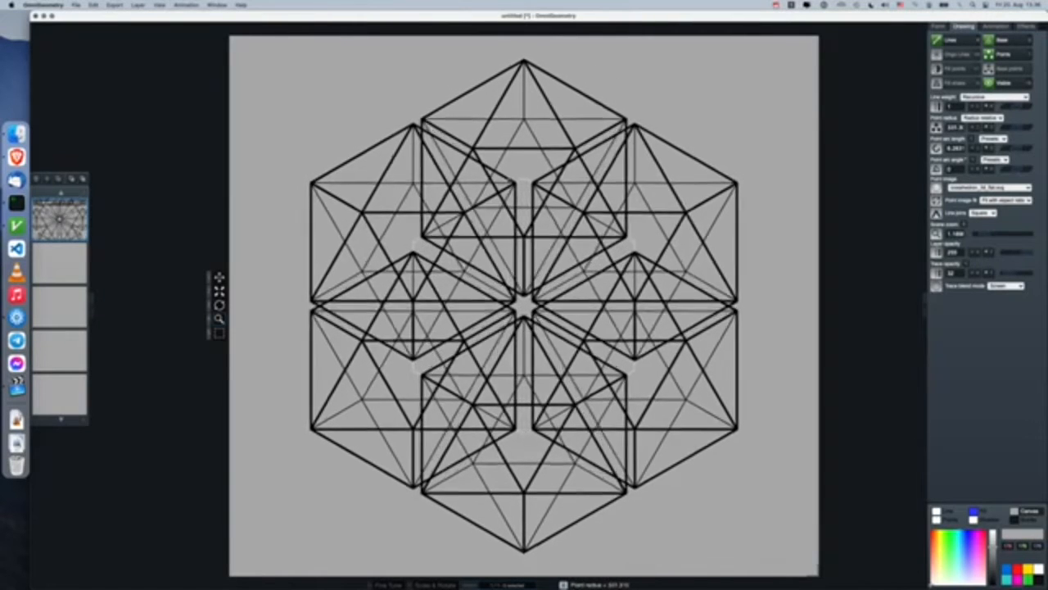
scroll(509, 181, down, 8)
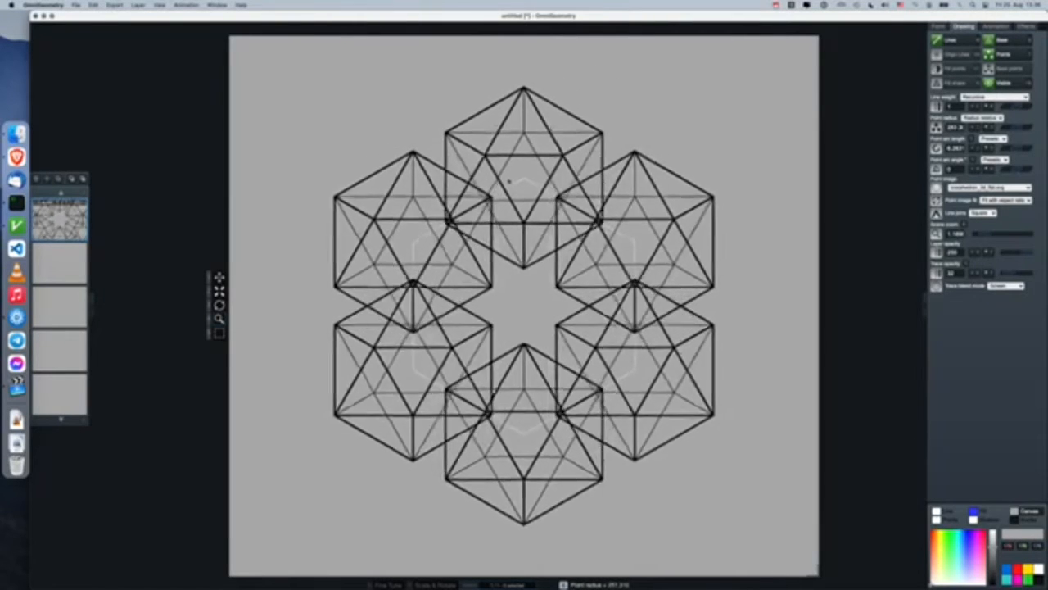
scroll(508, 181, down, 2)
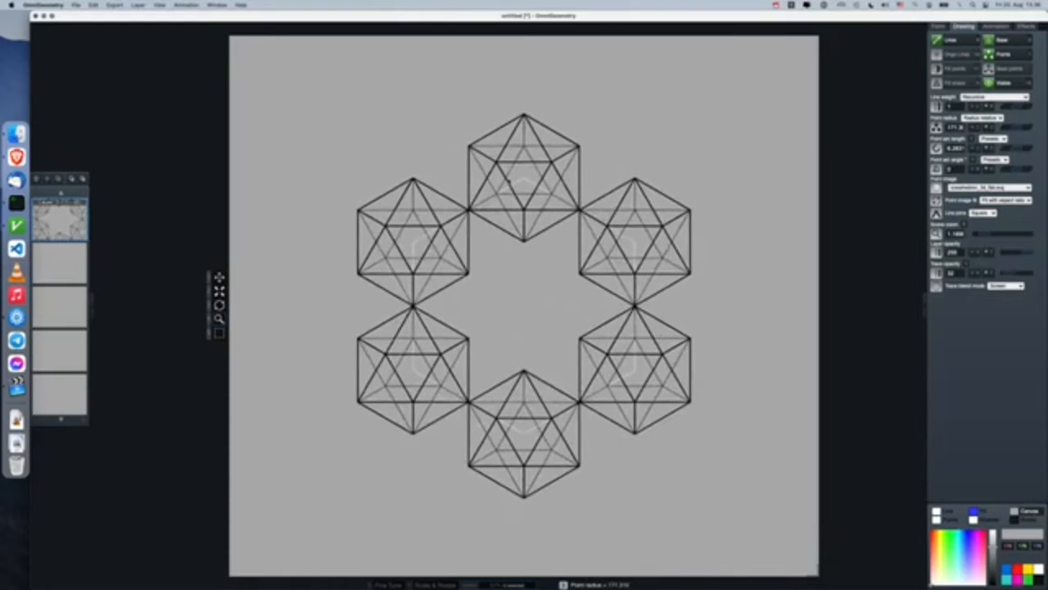
Set the recursion depth to 1 and resize the icosahedron images so the innermost six meet at the centre.
key(Up)
key(Down)
key(Up)
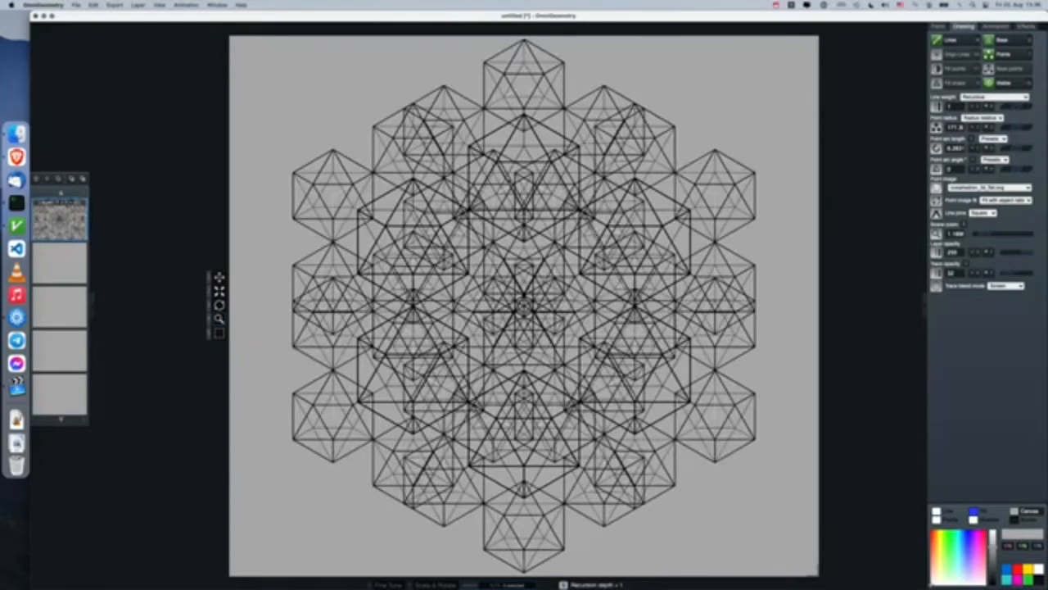
scroll(509, 181, down, 5)
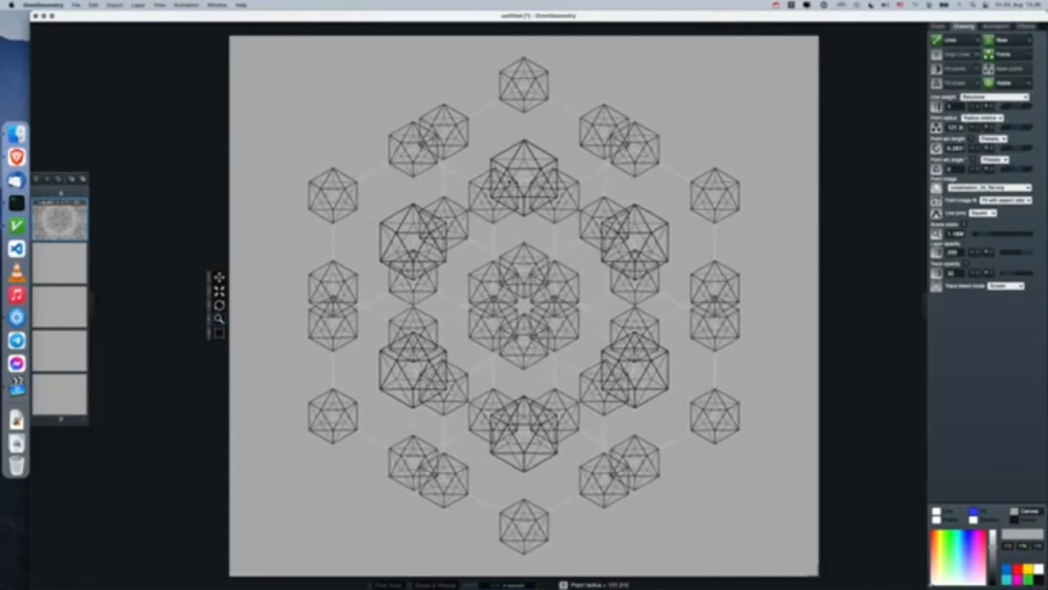
scroll(508, 181, up, 5)
Turn off the layer's lines and reduce the radius of the recursive hexagon shape.
key(l)
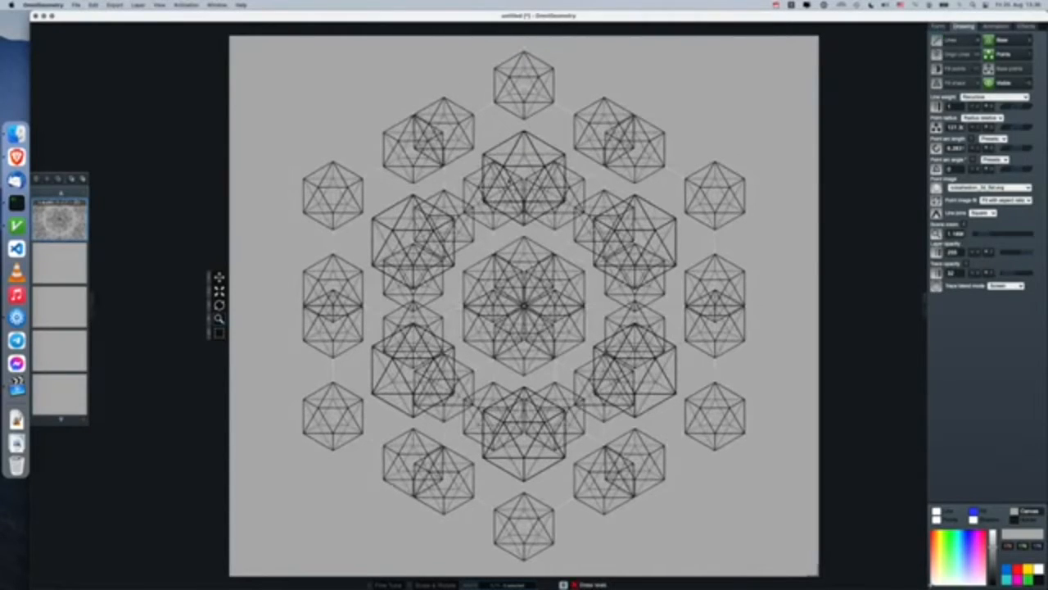
scroll(504, 257, down, 5)
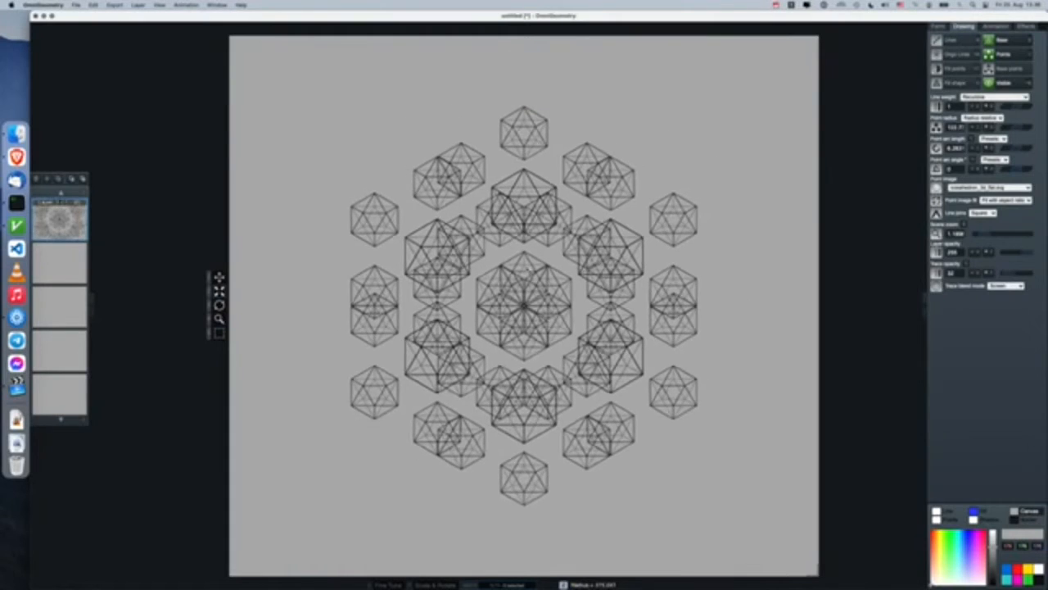
Try the icosahedron layer with two points at recursion depth 1, and restore its six points.
key(Down)
key(Left)
key(Left)
key(Left)
key(Left)
key(Up)
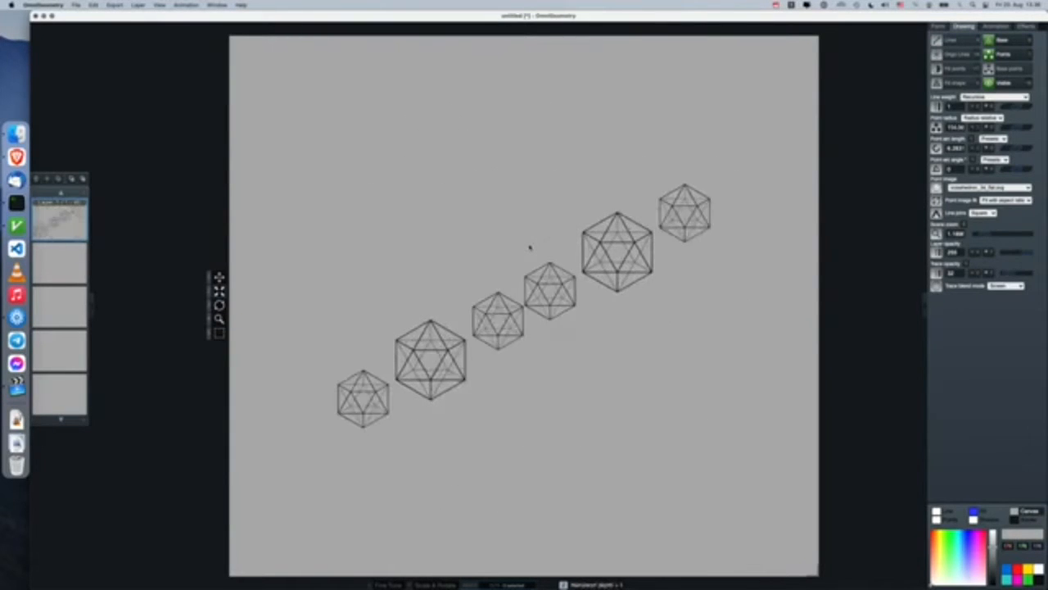
key(Right)
key(Right)
key(Right)
key(Right)
Remove the recursion and reduce the shape to a single icosahedron point at the centre.
key(Down)
key(Left)
key(Left)
key(Left)
key(Left)
key(Left)
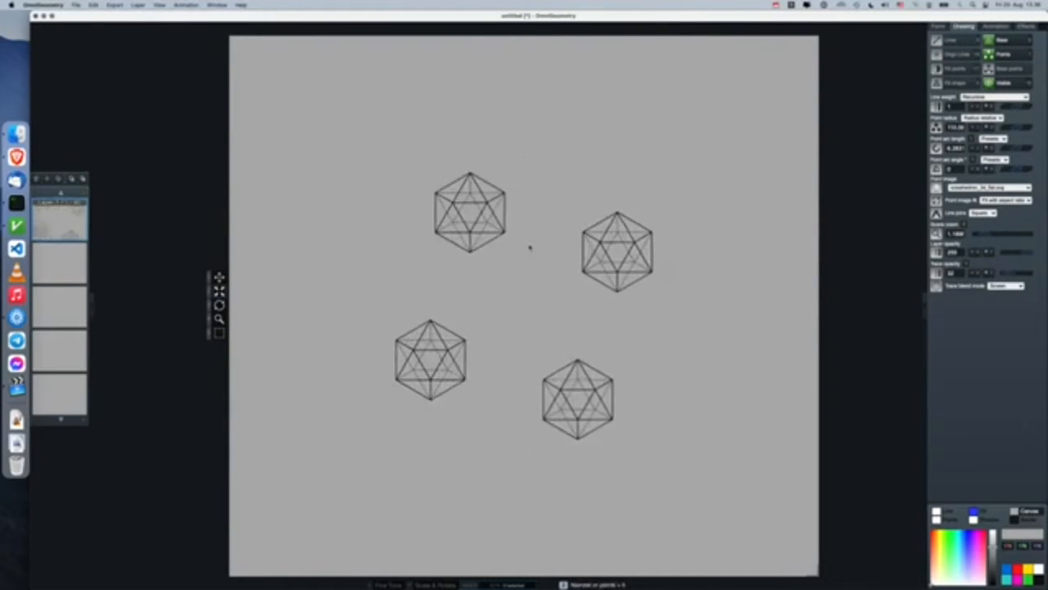
Enlarge the single icosahedron image to a point radius of about 442.
scroll(530, 248, up, 10)
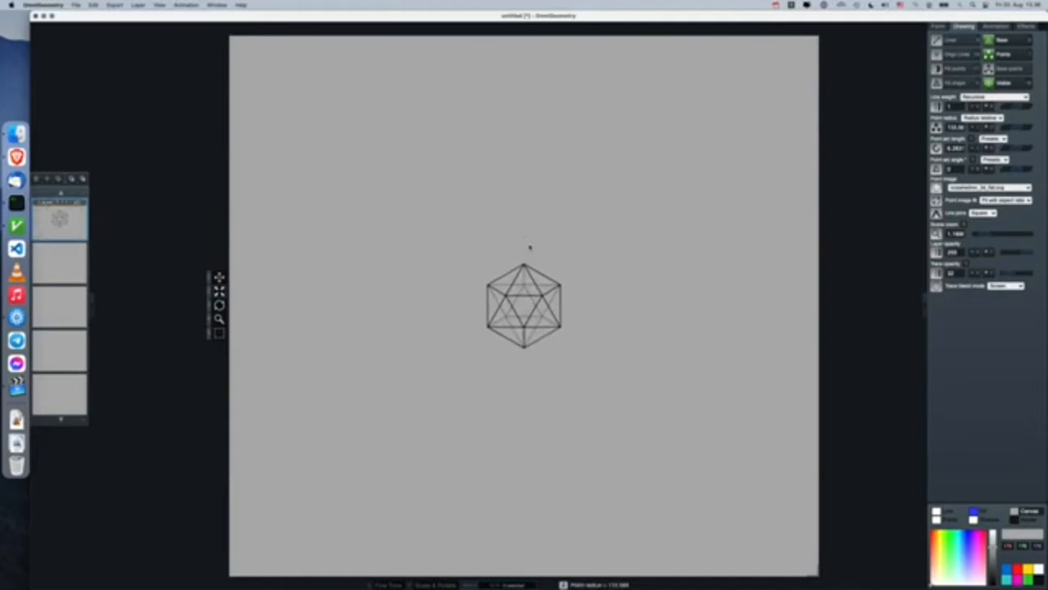
scroll(530, 245, up, 10)
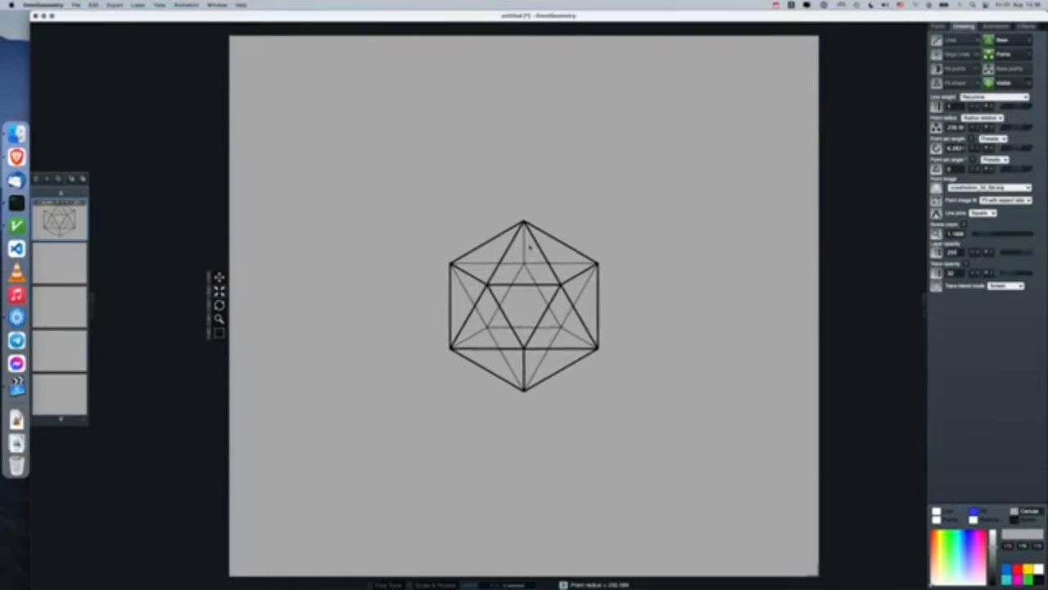
scroll(530, 246, up, 8)
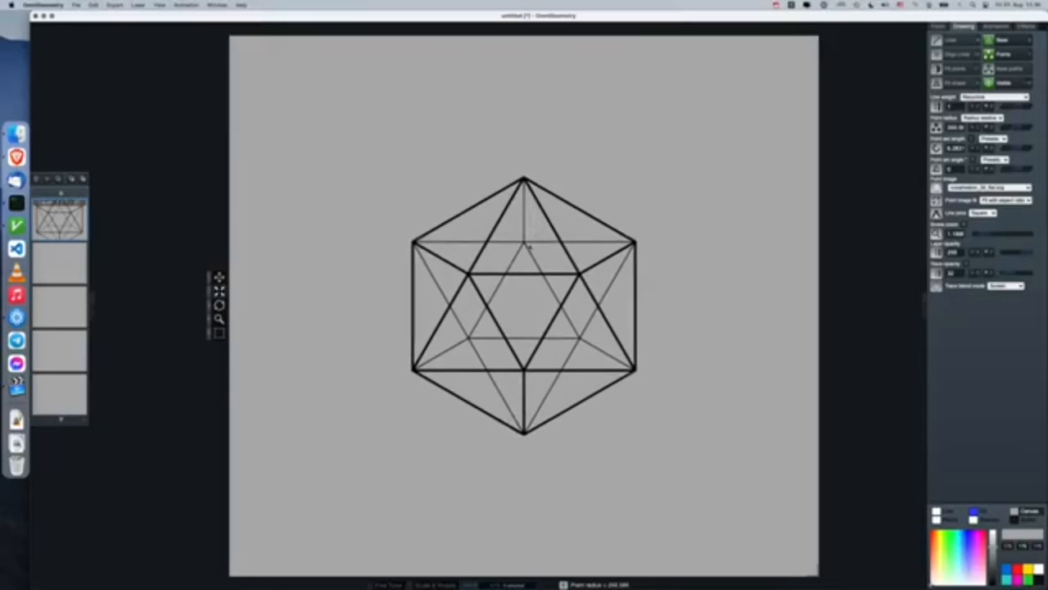
scroll(530, 246, up, 5)
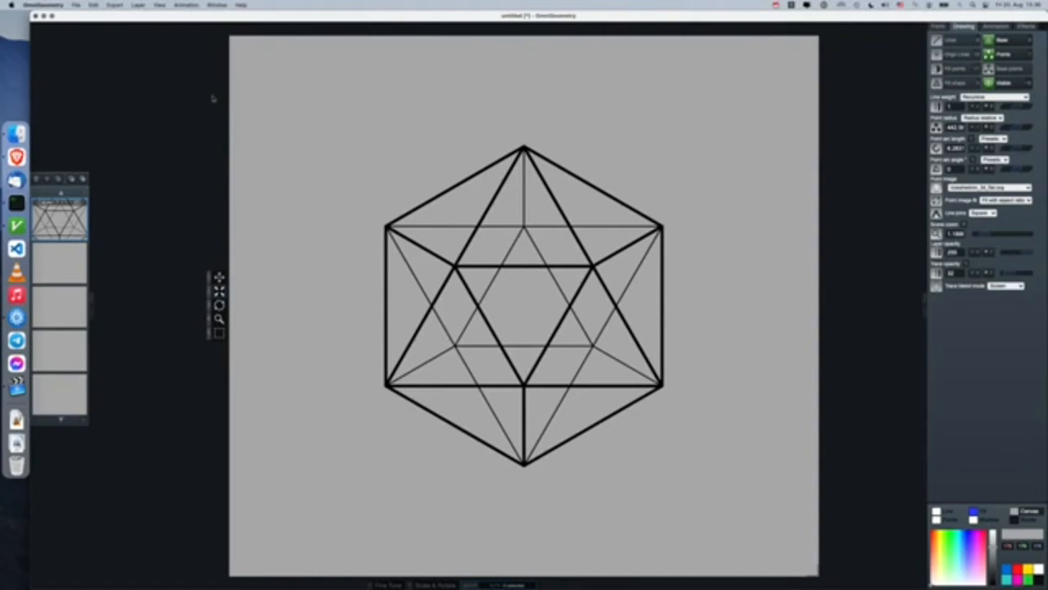
Create a new scene, discarding the unsaved icosahedron scene.
click(76, 6)
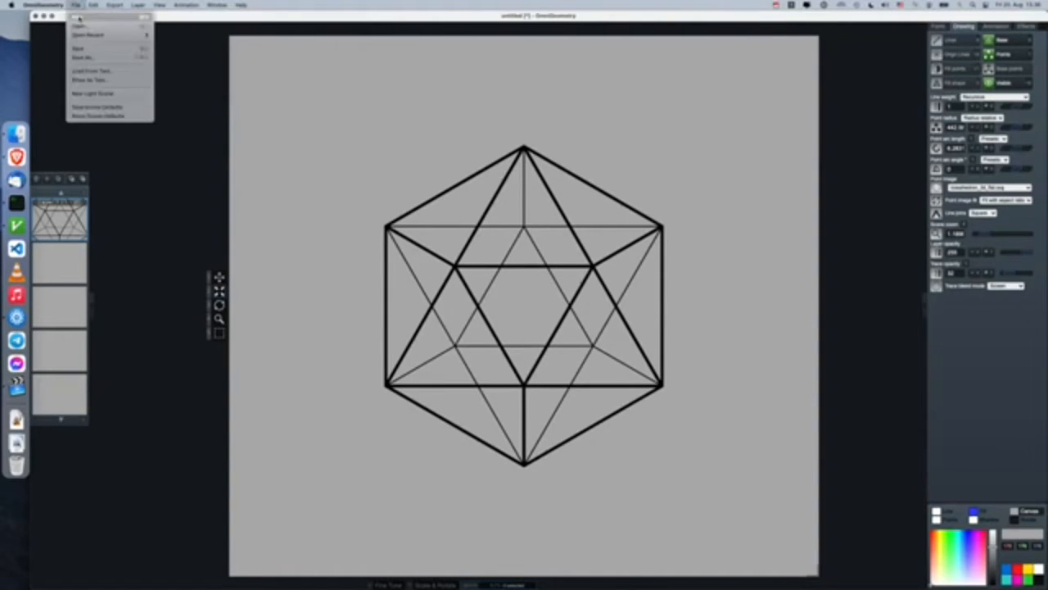
click(78, 18)
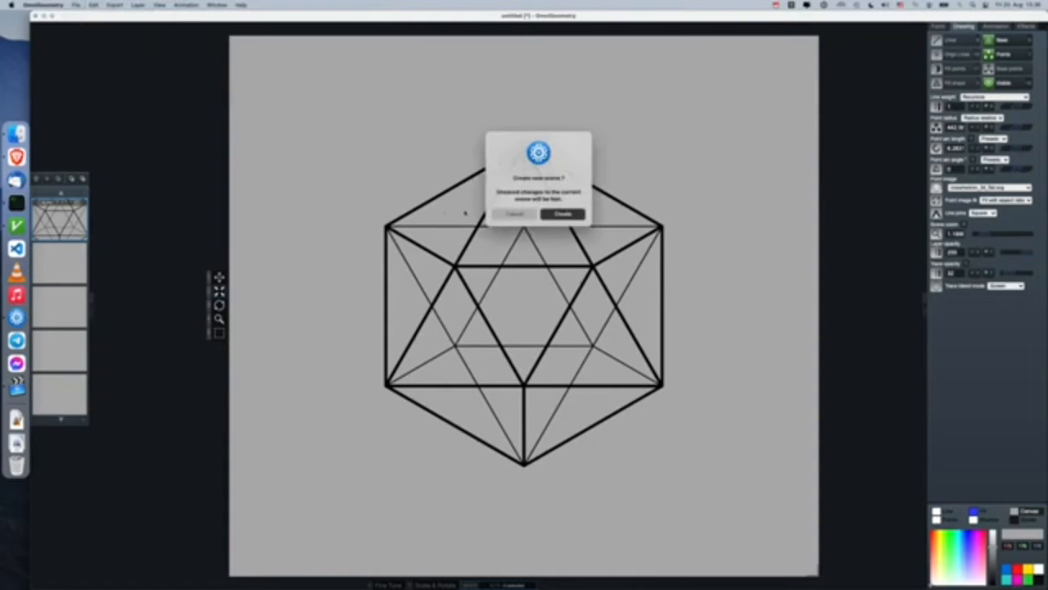
click(563, 213)
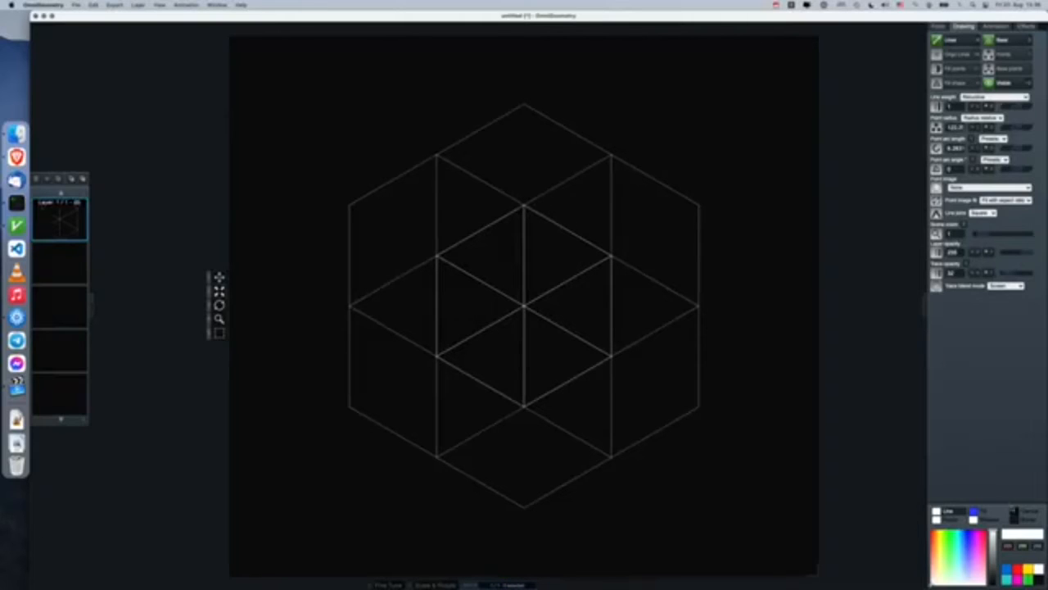
Open the recent scene IcosaDesign4.omg, discarding the current scene.
click(76, 4)
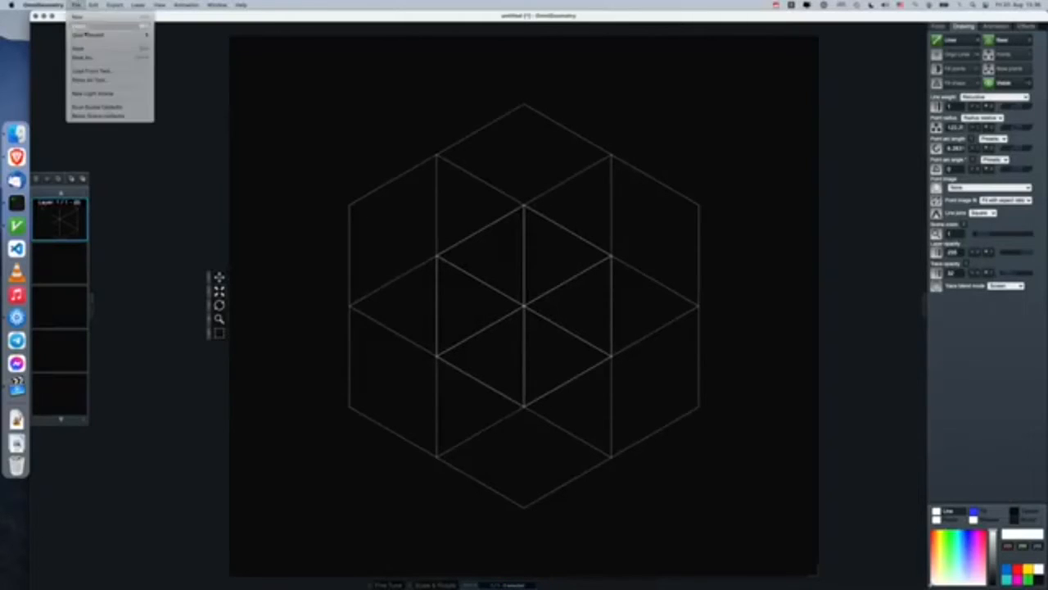
mouse_move(98, 35)
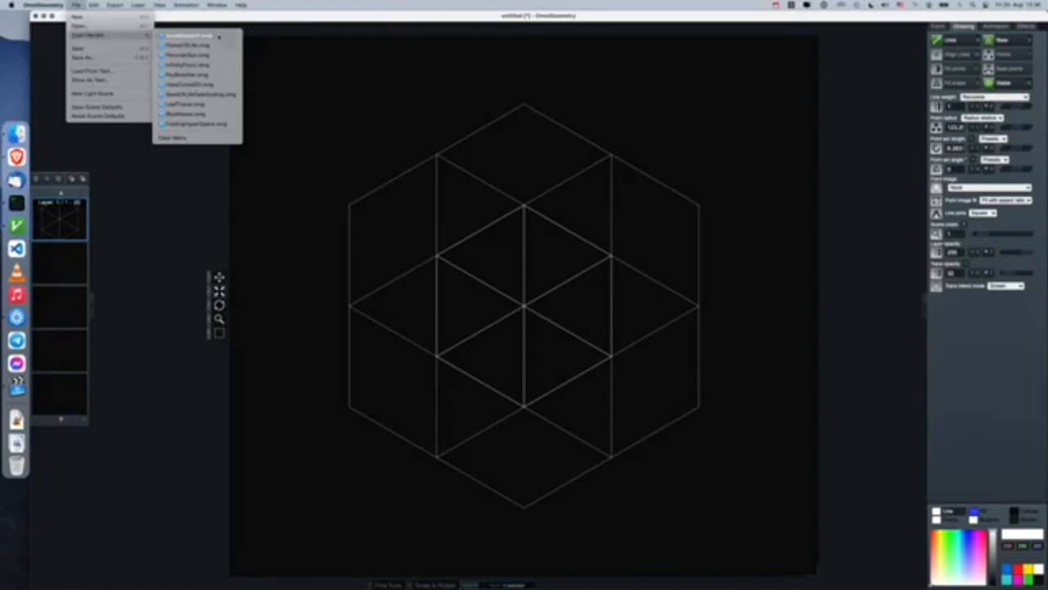
click(190, 36)
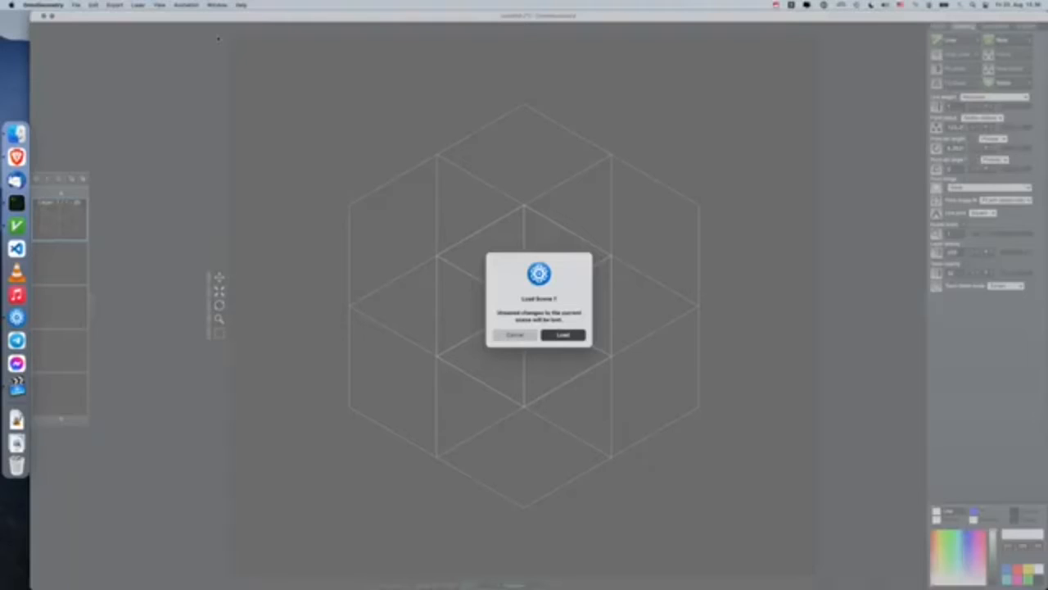
click(562, 334)
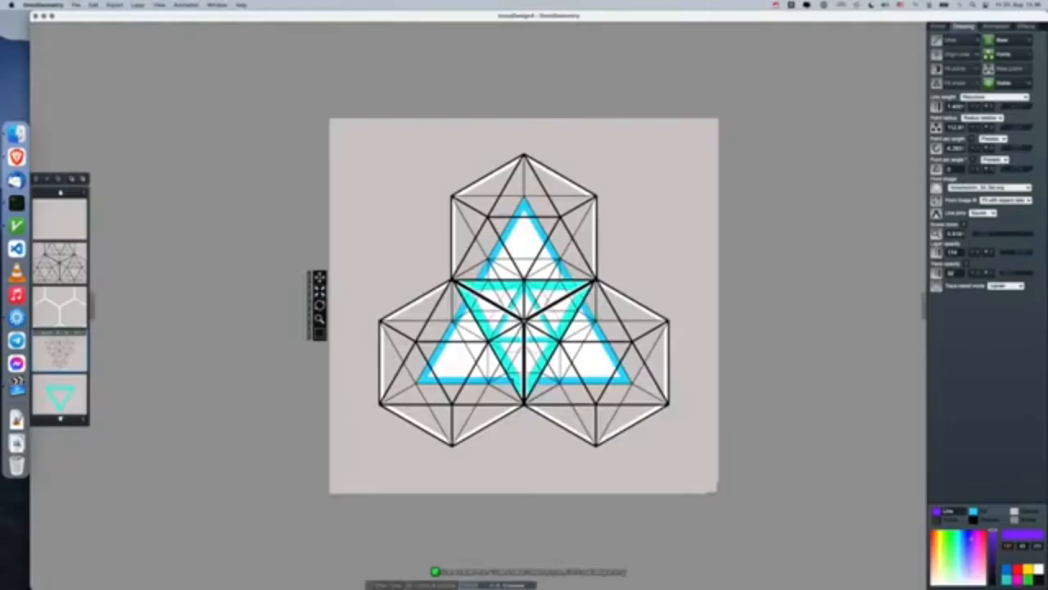
Shrink the canvas to fit tightly around the icosahedron design and review the SVG export options.
drag(714, 489, 667, 455)
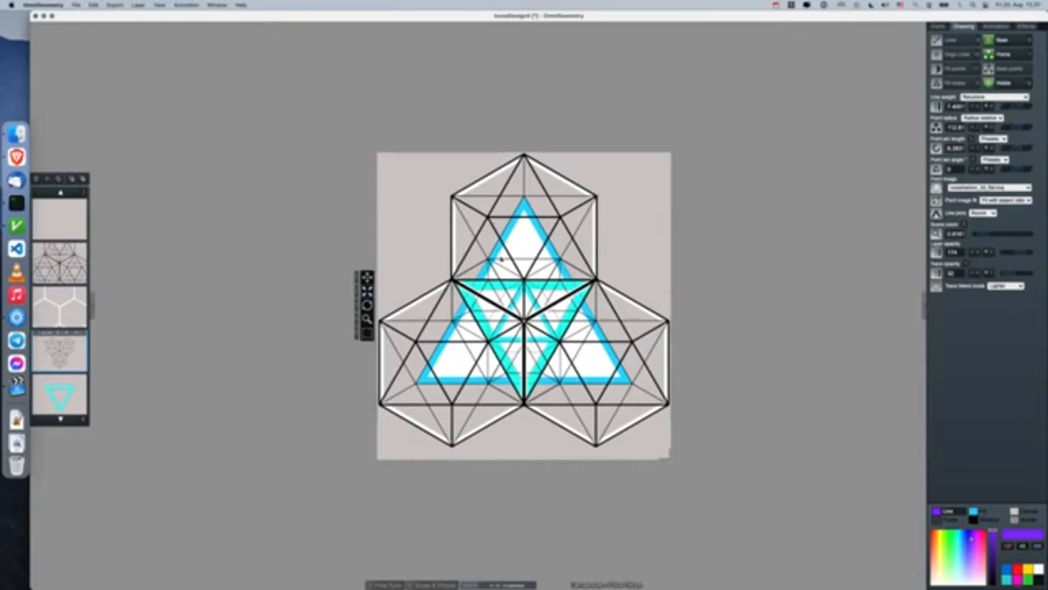
click(113, 5)
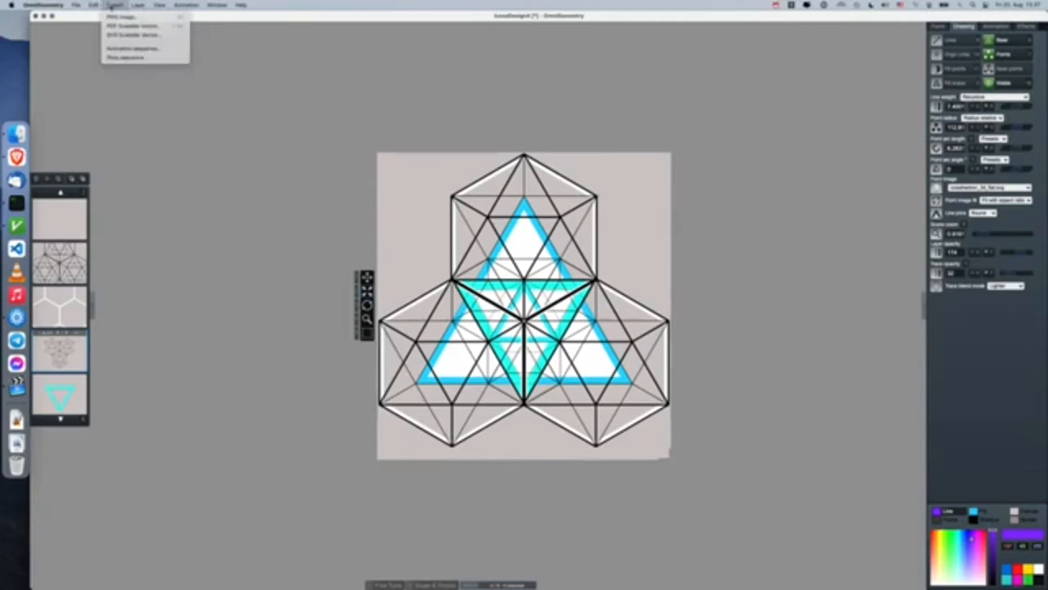
click(160, 36)
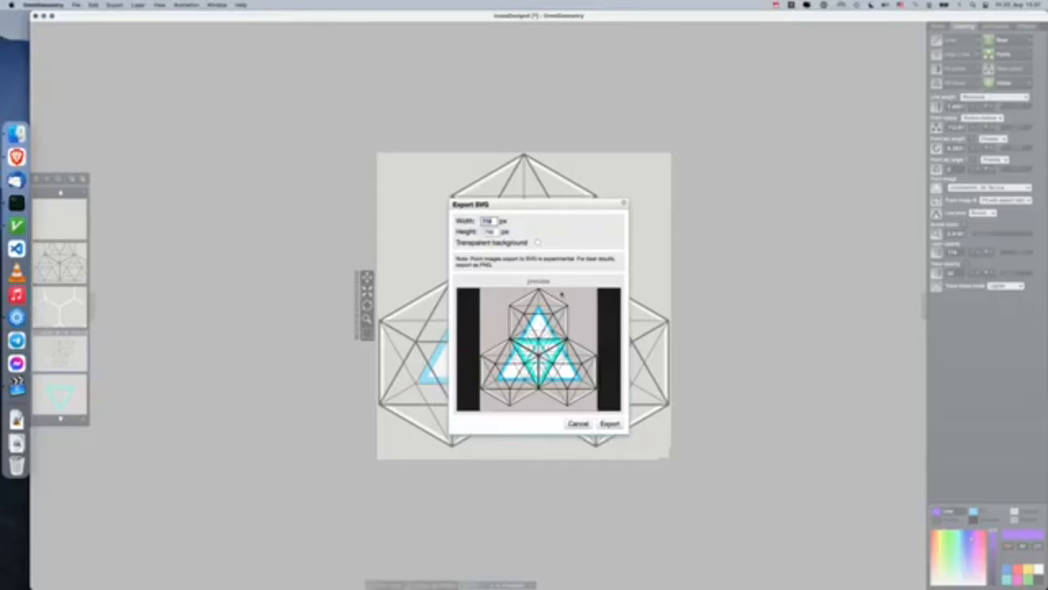
click(578, 423)
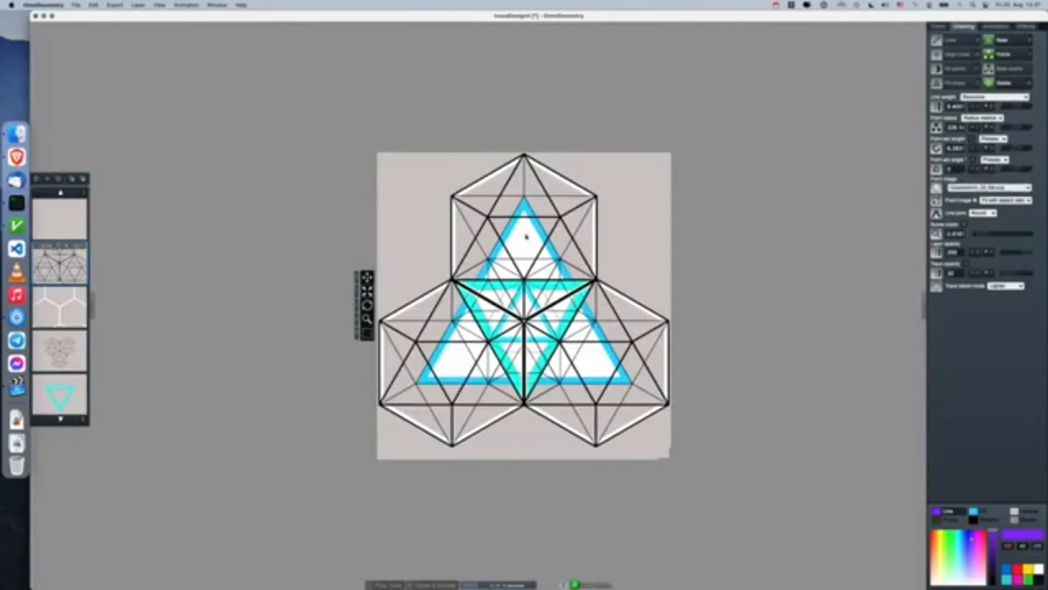
Review the PDF and PNG image export options for the design without exporting.
click(113, 5)
click(138, 27)
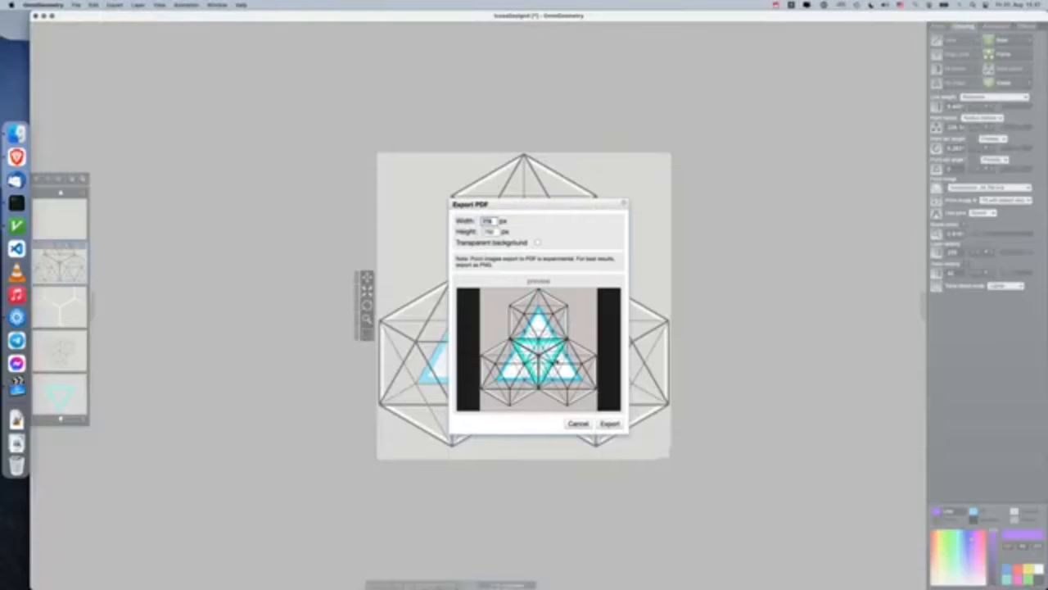
click(583, 421)
click(113, 5)
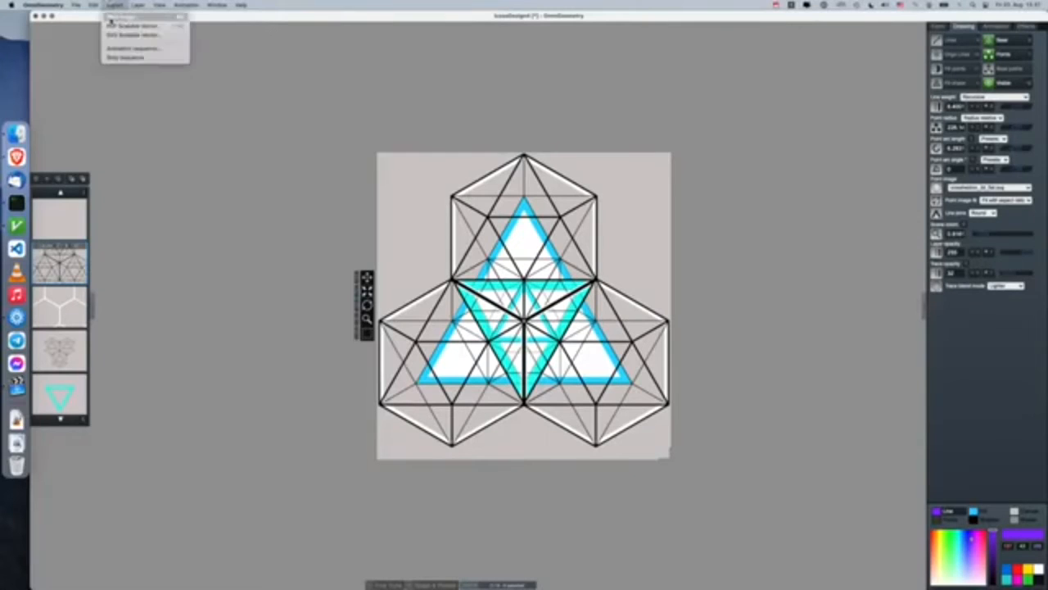
click(112, 17)
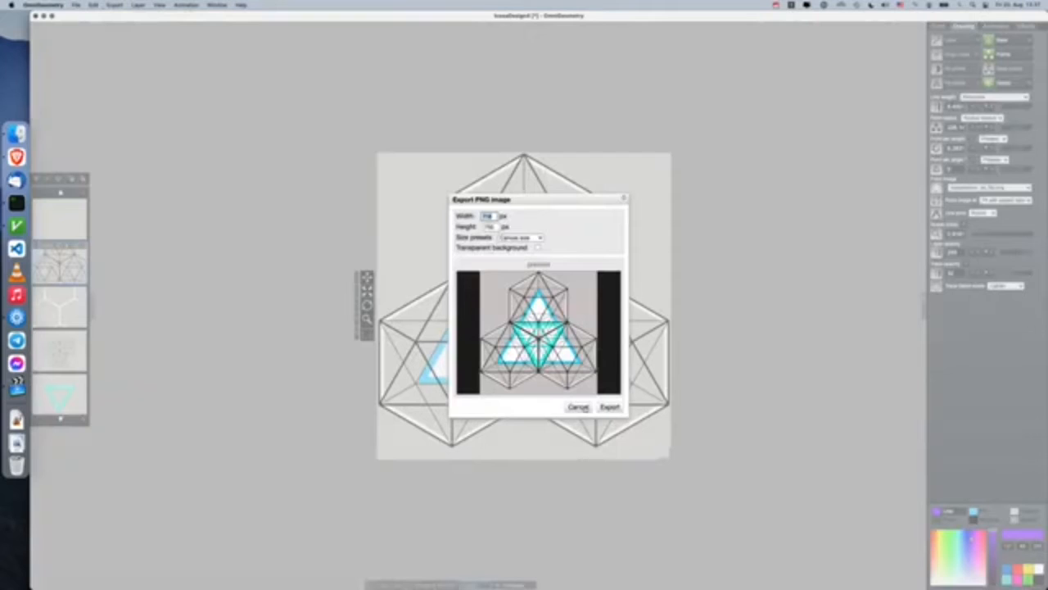
click(578, 407)
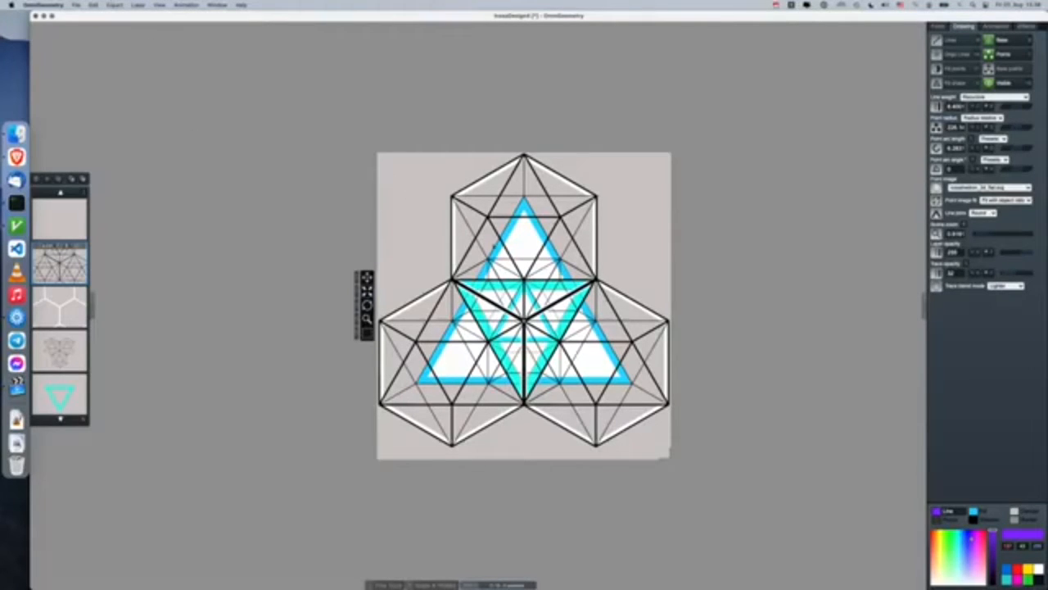
Export the design as IcosaDesign4.svg with a transparent background into the post_139 folder on the Desktop.
click(115, 5)
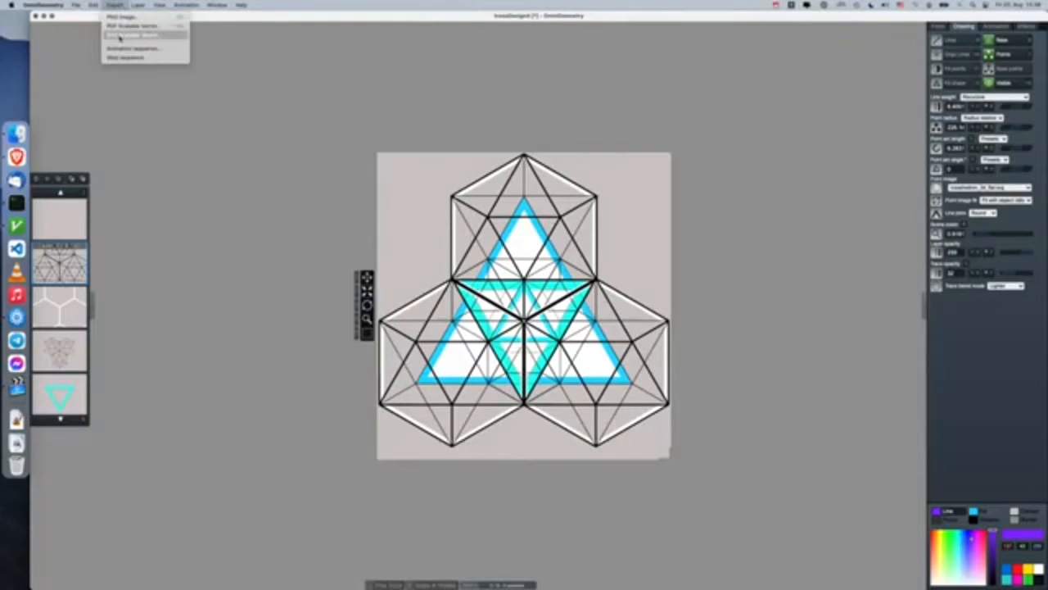
click(172, 62)
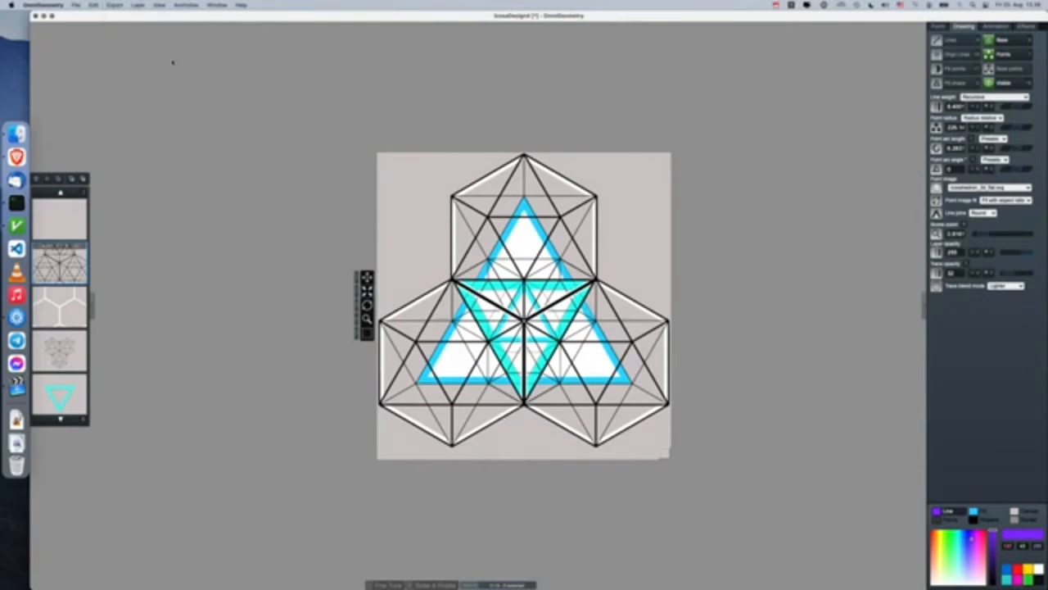
click(115, 5)
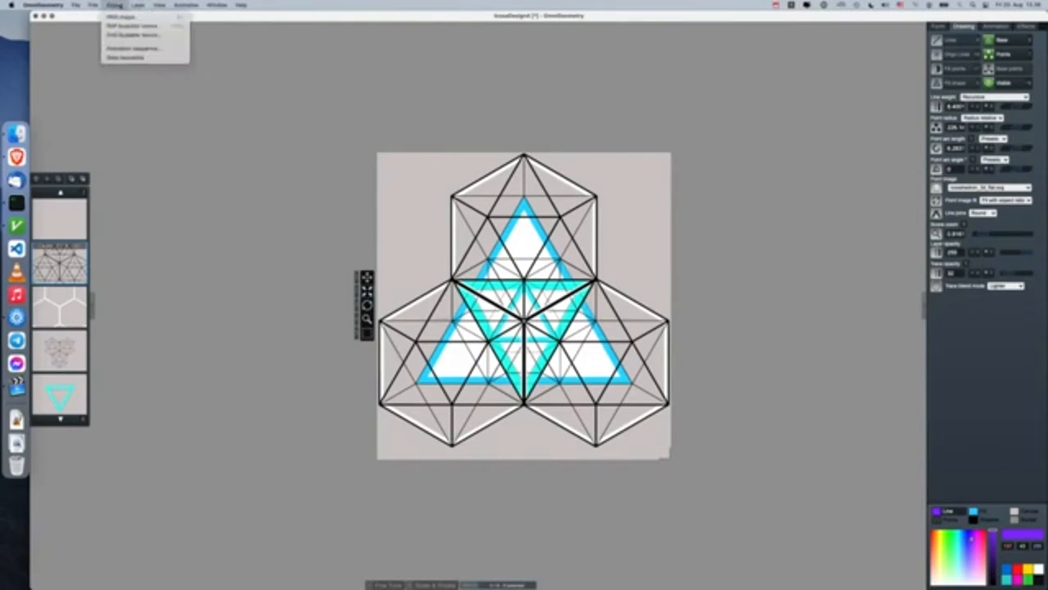
click(127, 37)
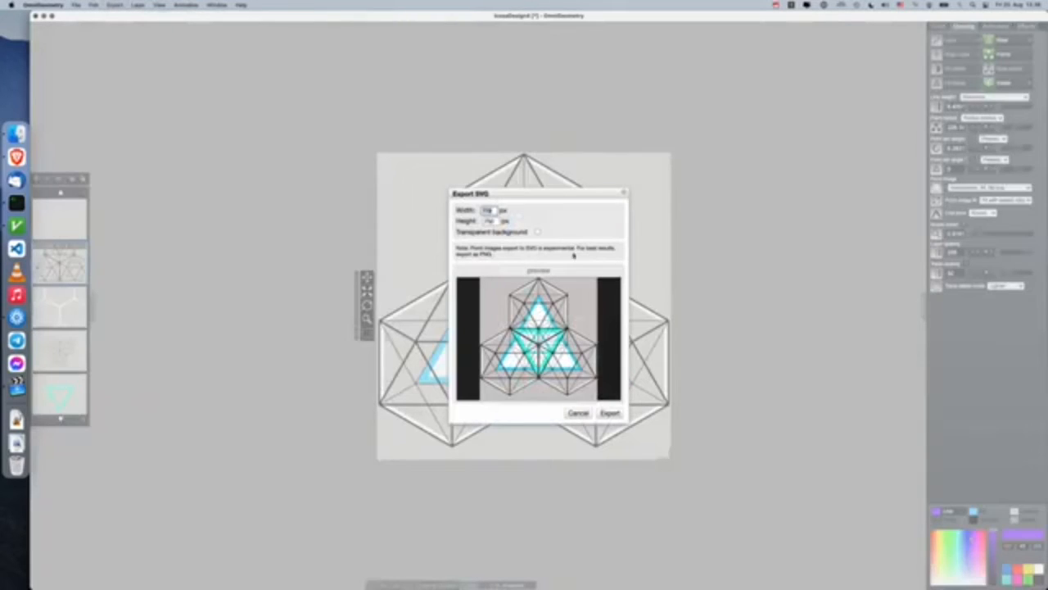
click(537, 232)
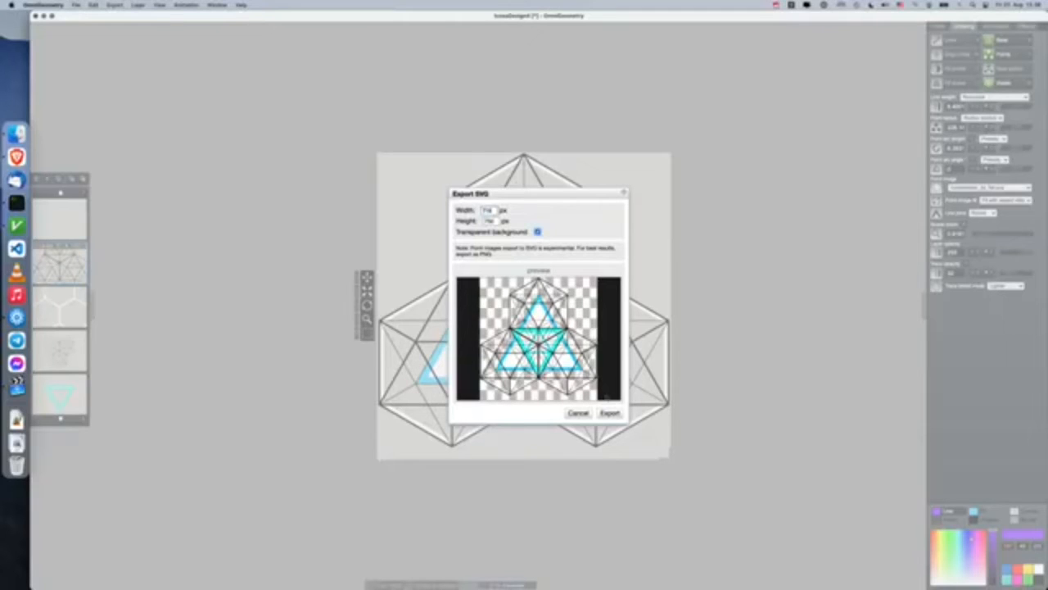
click(609, 413)
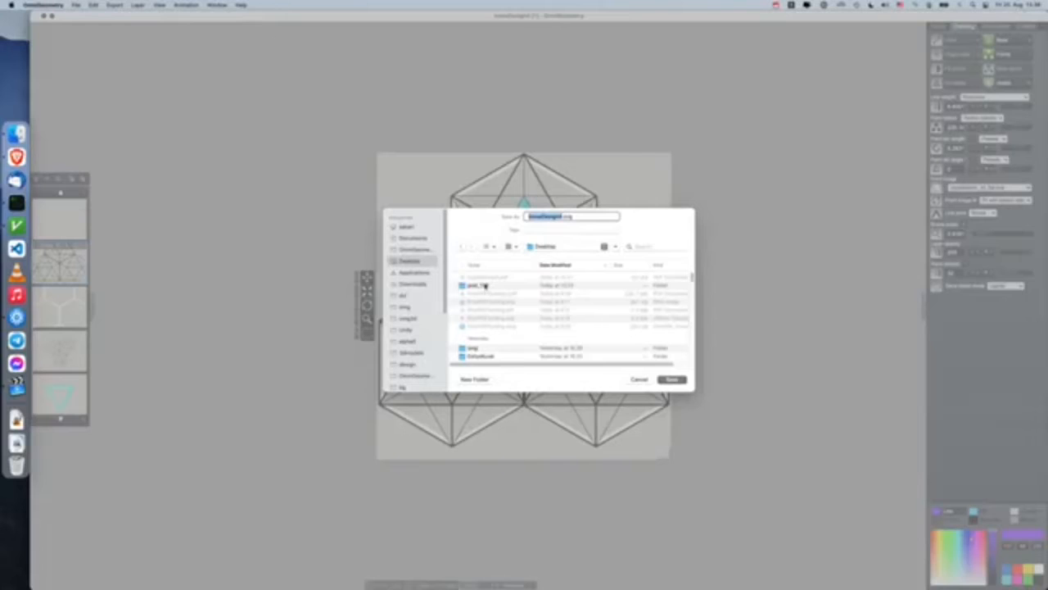
double_click(486, 286)
click(561, 216)
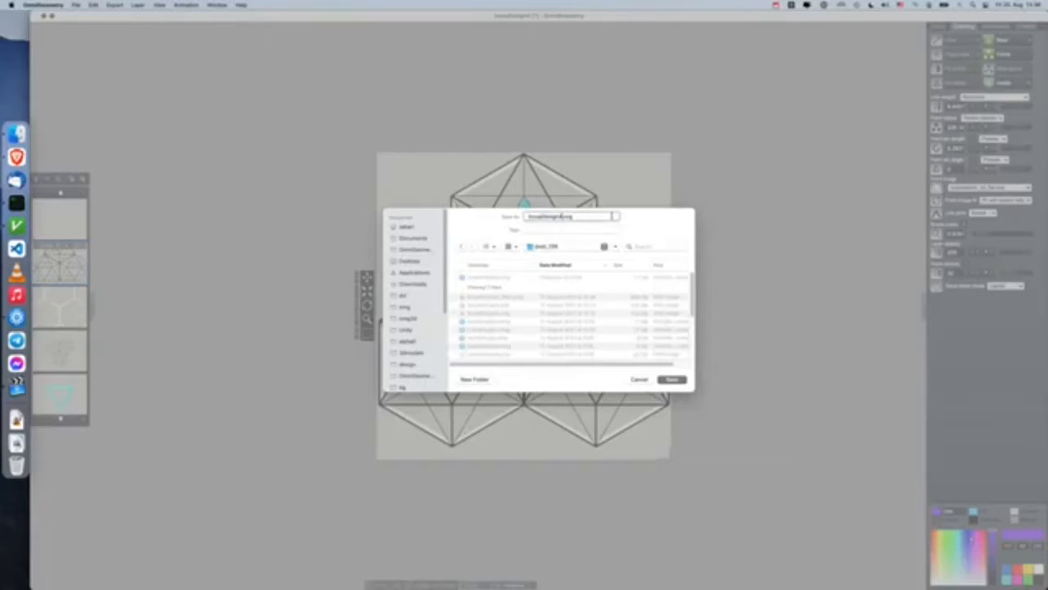
click(673, 379)
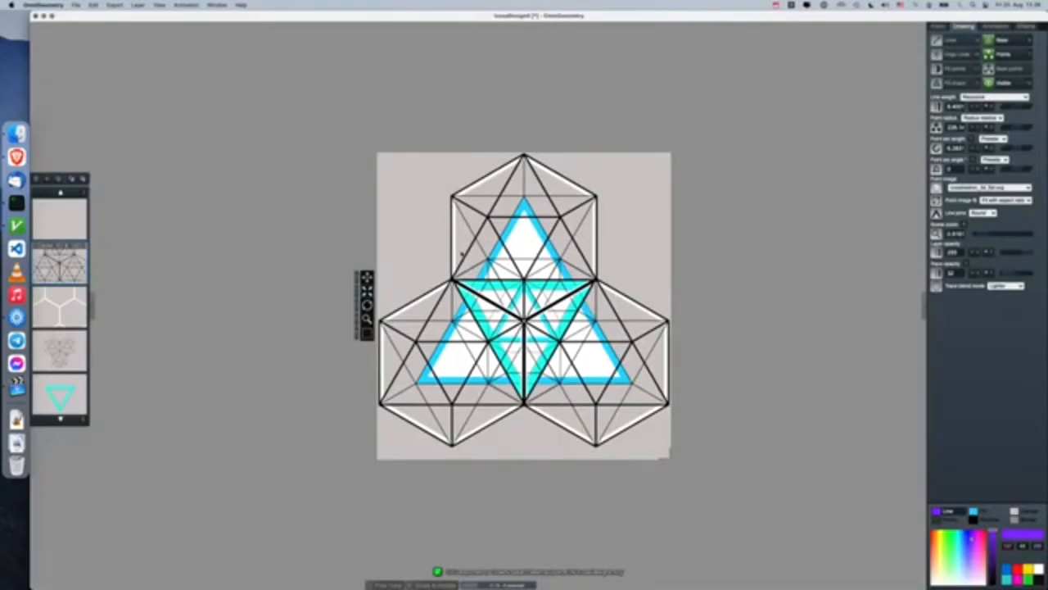
Switch to Finder and preview the exported IcosaDesign4.svg from the Desktop's post_139 folder at full view.
click(16, 134)
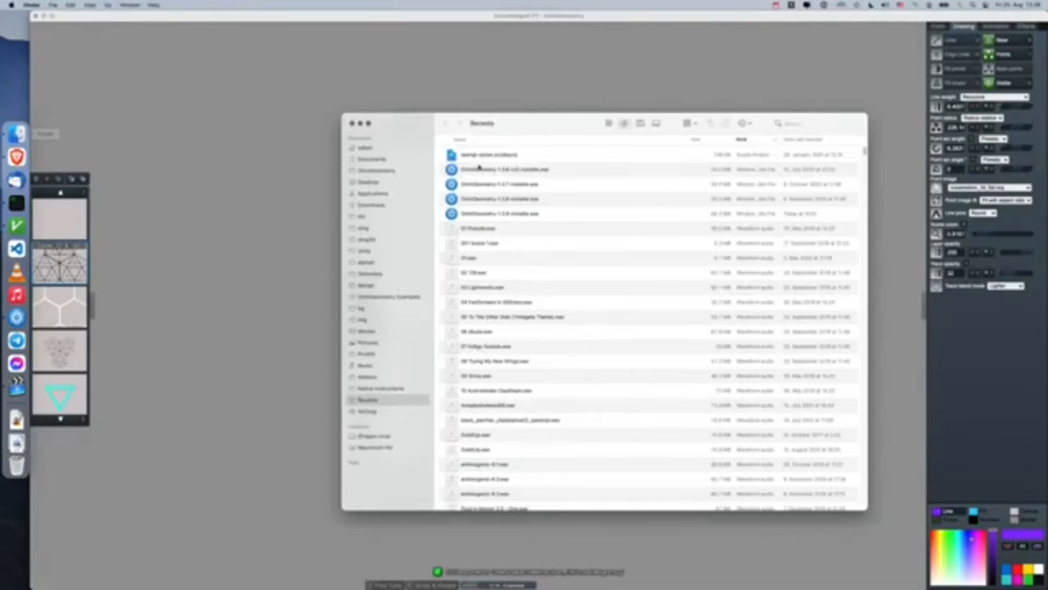
click(401, 184)
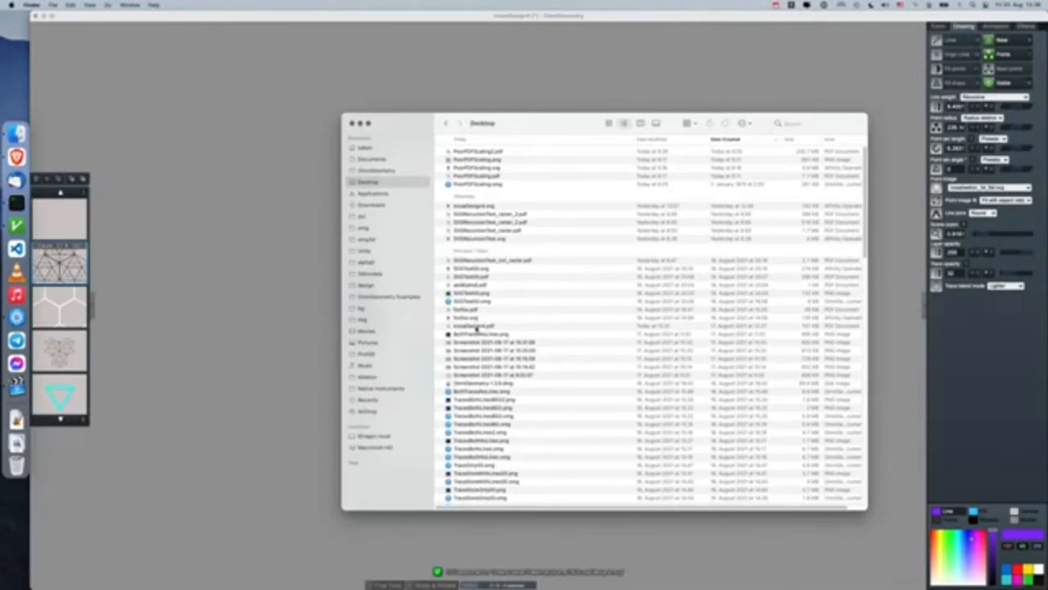
scroll(478, 235, down, 10)
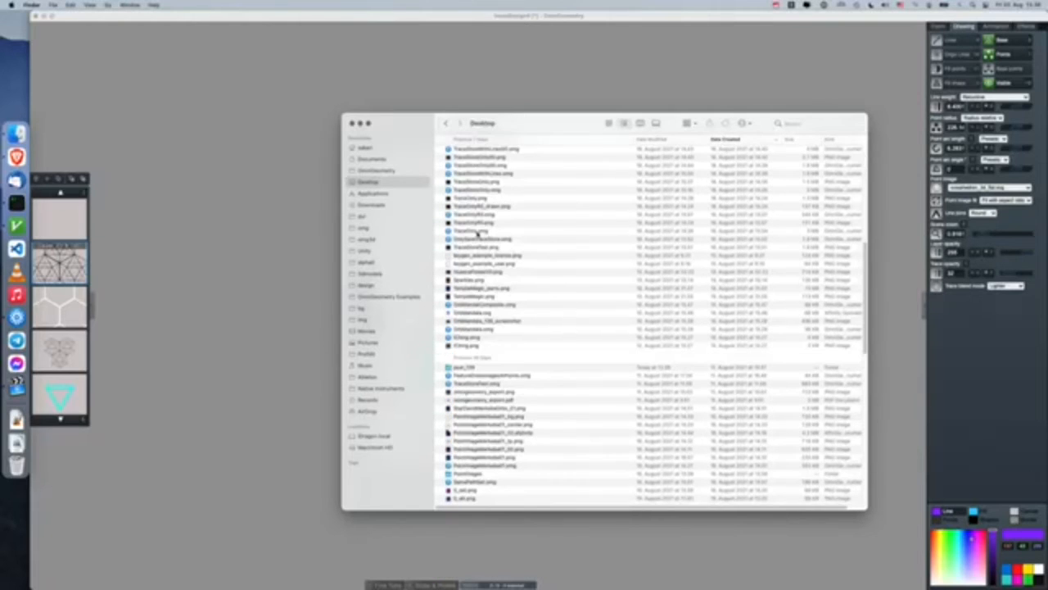
double_click(467, 363)
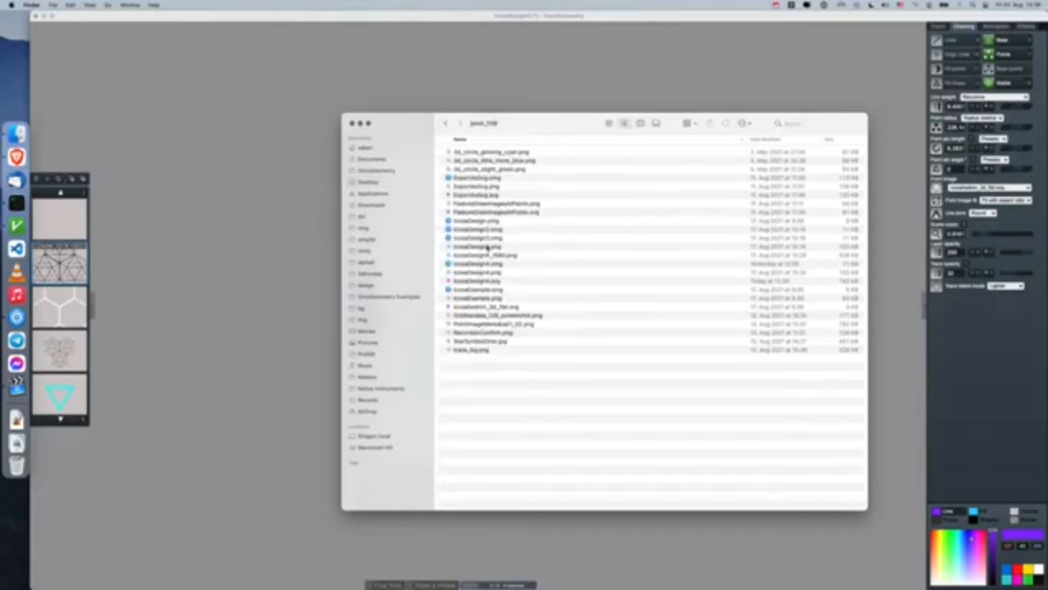
click(499, 280)
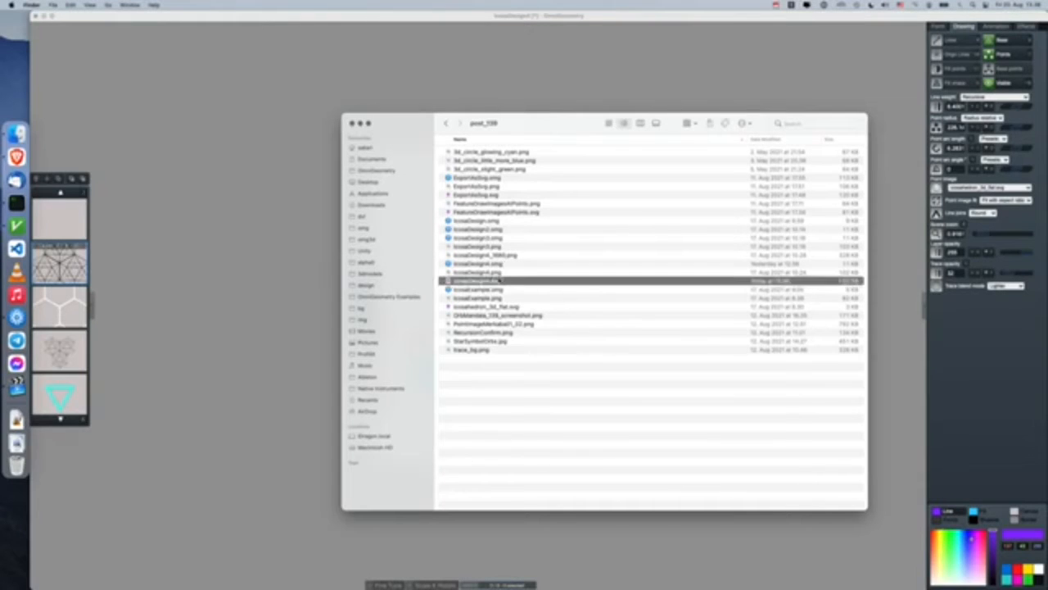
key(space)
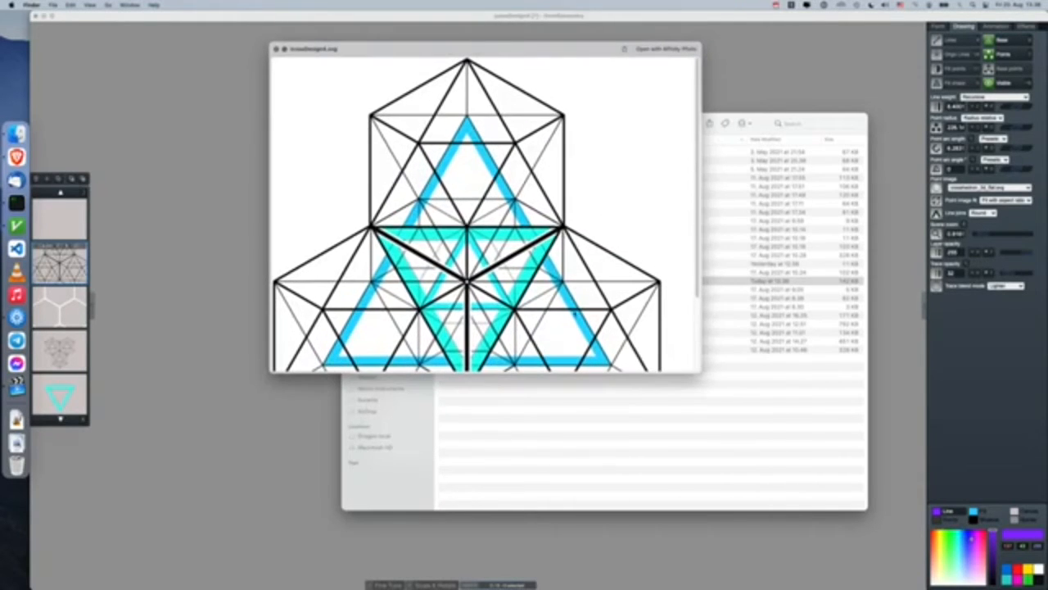
mouse_move(718, 472)
mouse_down()
mouse_move(713, 496)
mouse_move(680, 494)
mouse_move(680, 478)
mouse_up()
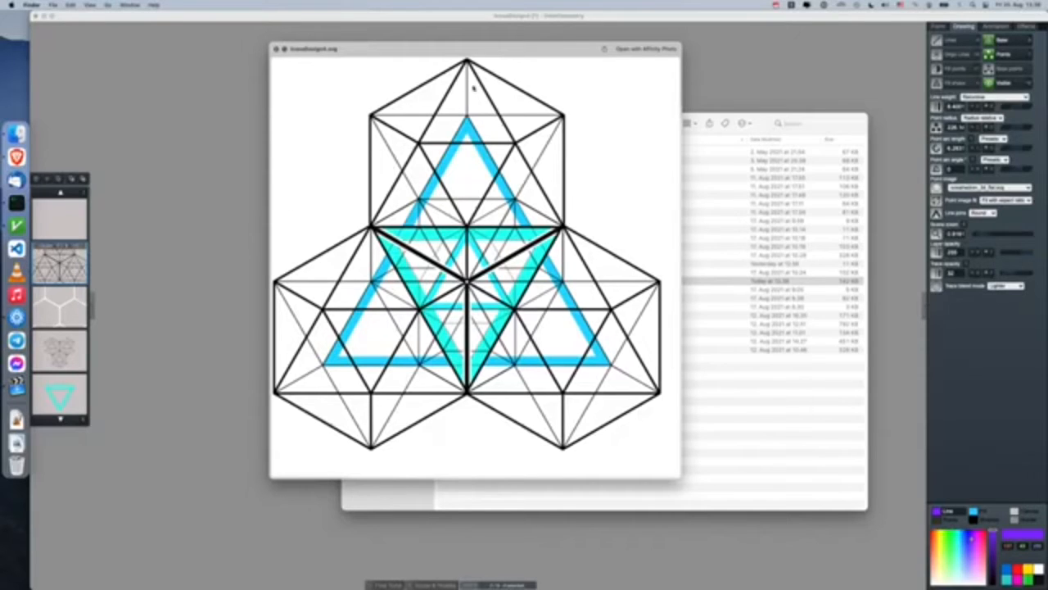
drag(452, 51, 501, 91)
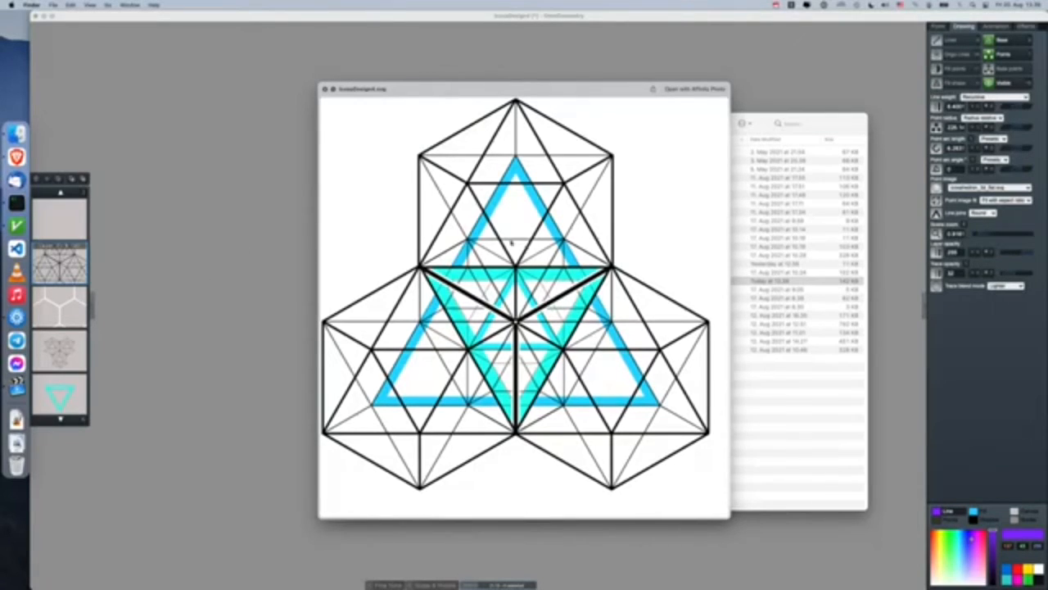
Return to OmniGeometry, select all layers and inspect the centre of the design up close.
click(223, 131)
key(super+a)
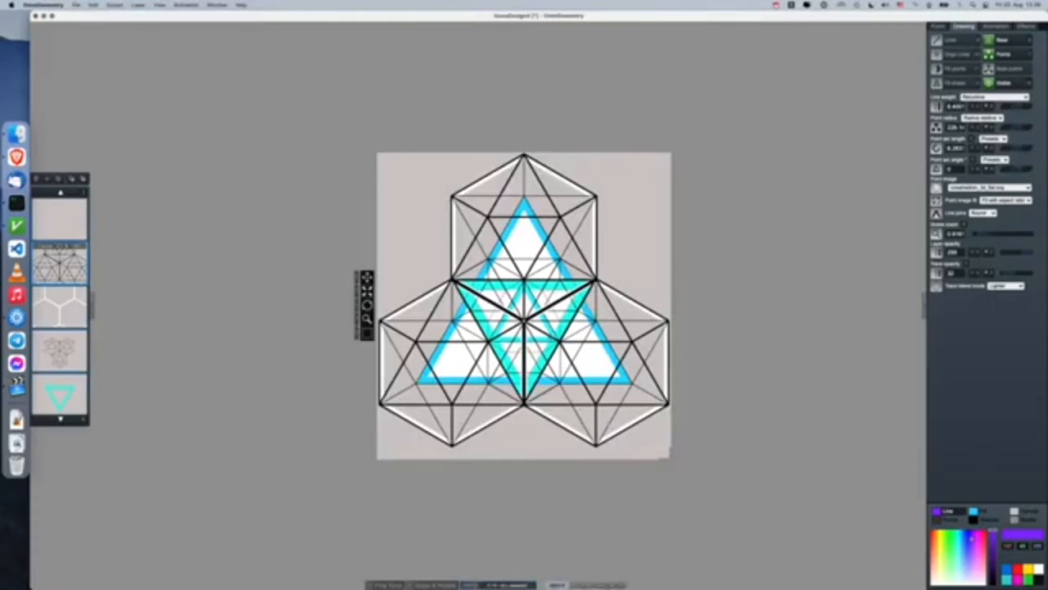
scroll(541, 337, up, 10)
scroll(541, 197, up, 8)
scroll(540, 197, down, 15)
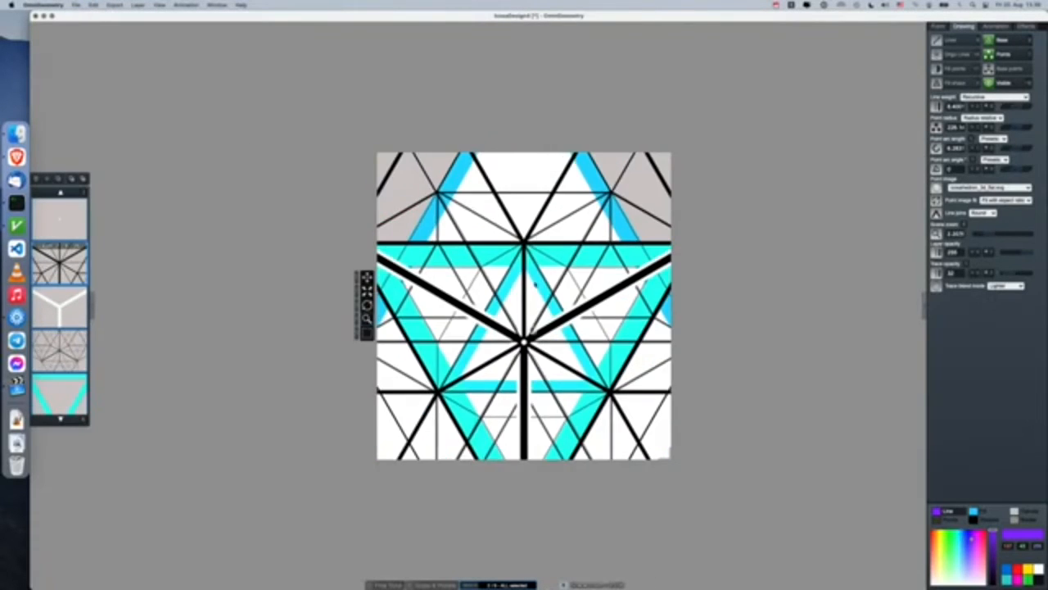
scroll(528, 282, down, 1)
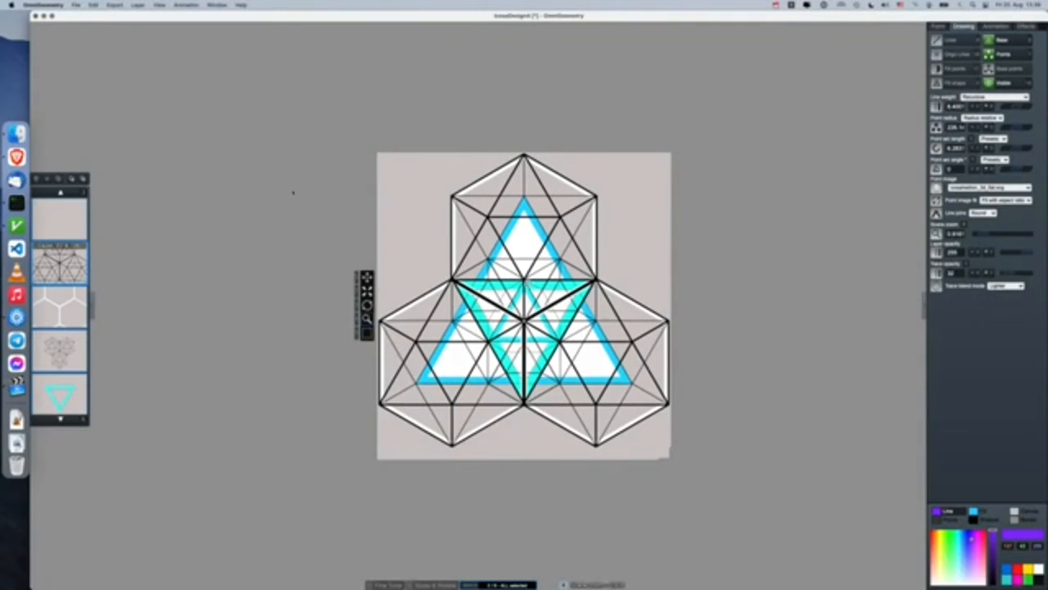
Create a new scene, discarding the unsaved icosahedron design, and set the canvas colour to a medium grey.
click(77, 5)
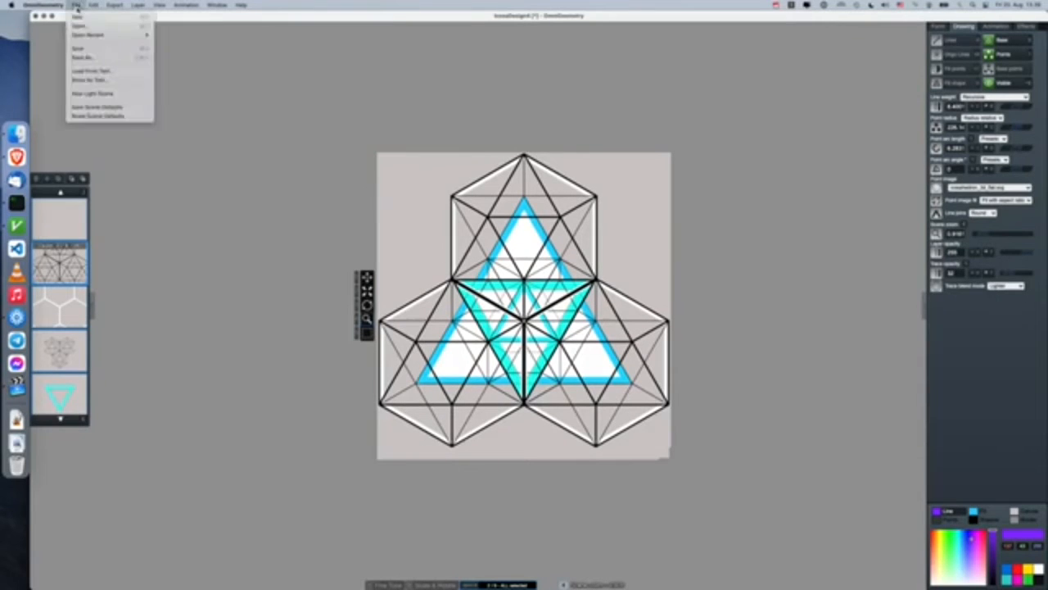
click(77, 16)
click(564, 213)
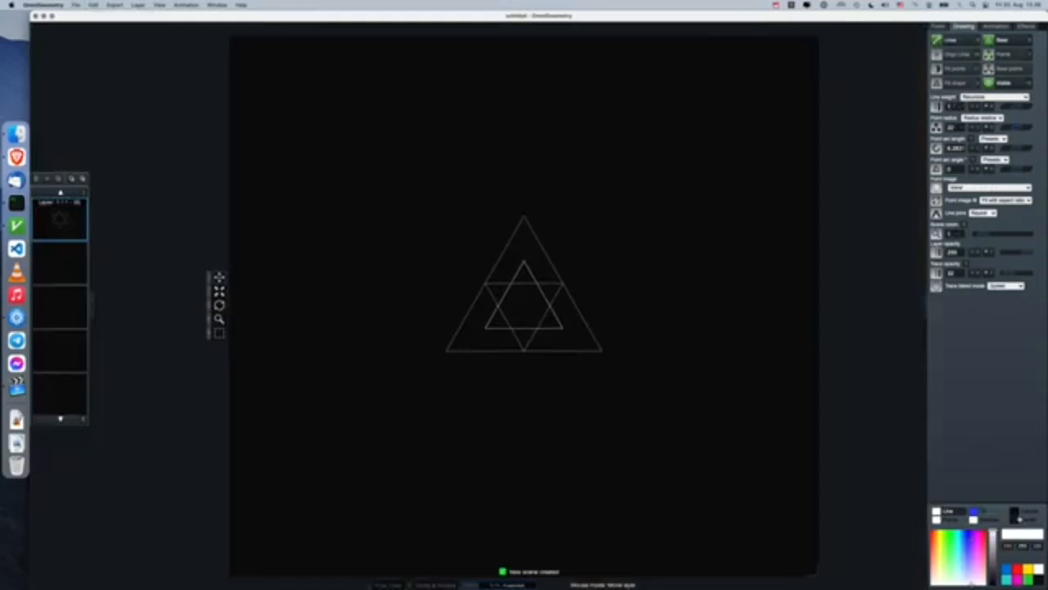
click(1023, 512)
drag(993, 538, 994, 549)
Turn on point drawing and reduce the shape to a single three-point triangle without recursion.
key(Down)
key(p)
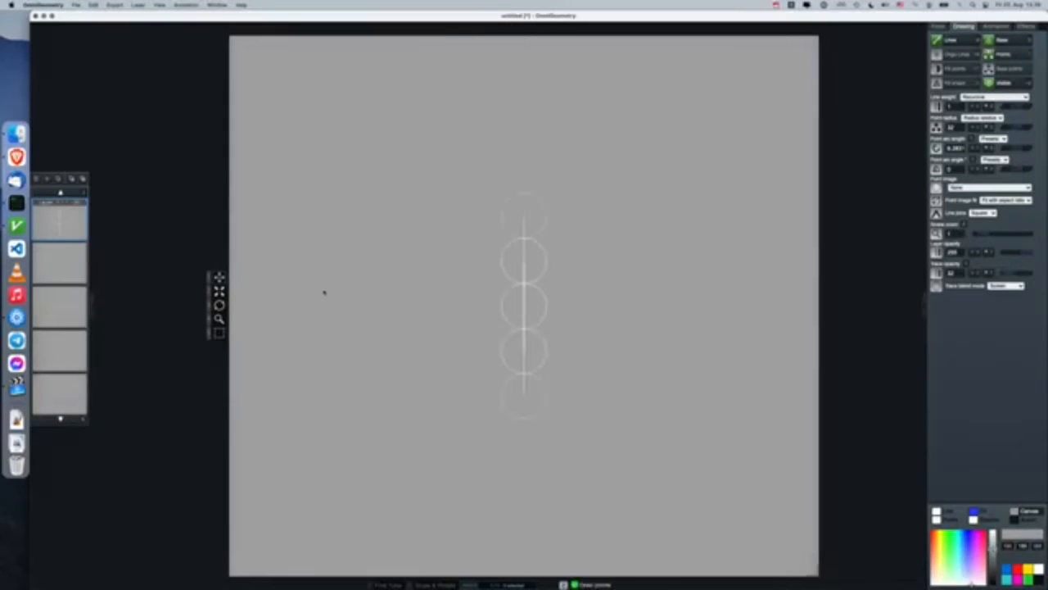
key(Up)
key(Left)
Rotate the triangle about its centre and reset its angle to 0.
drag(412, 229, 487, 201)
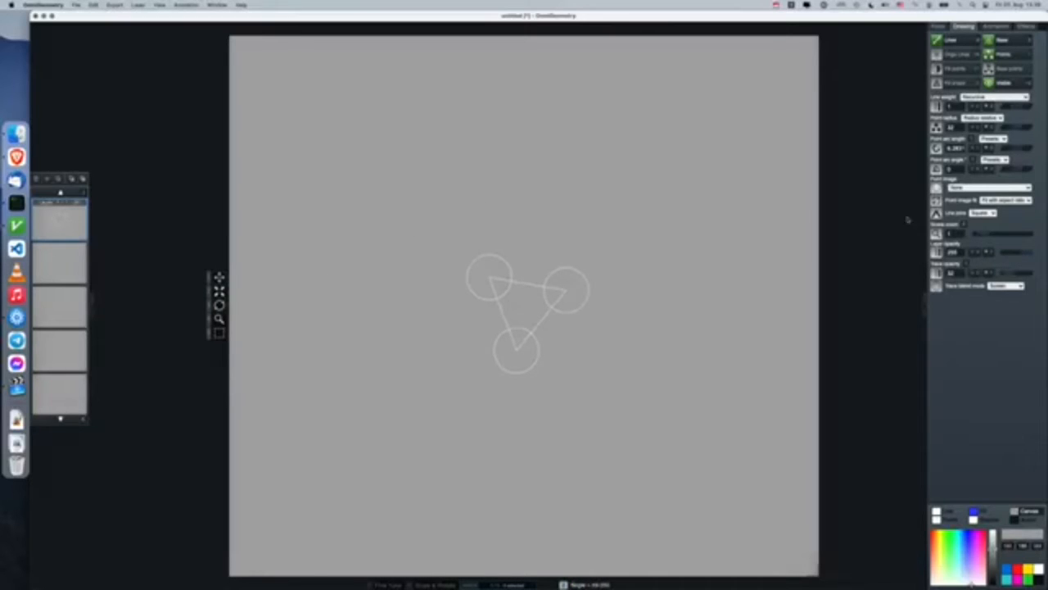
click(939, 26)
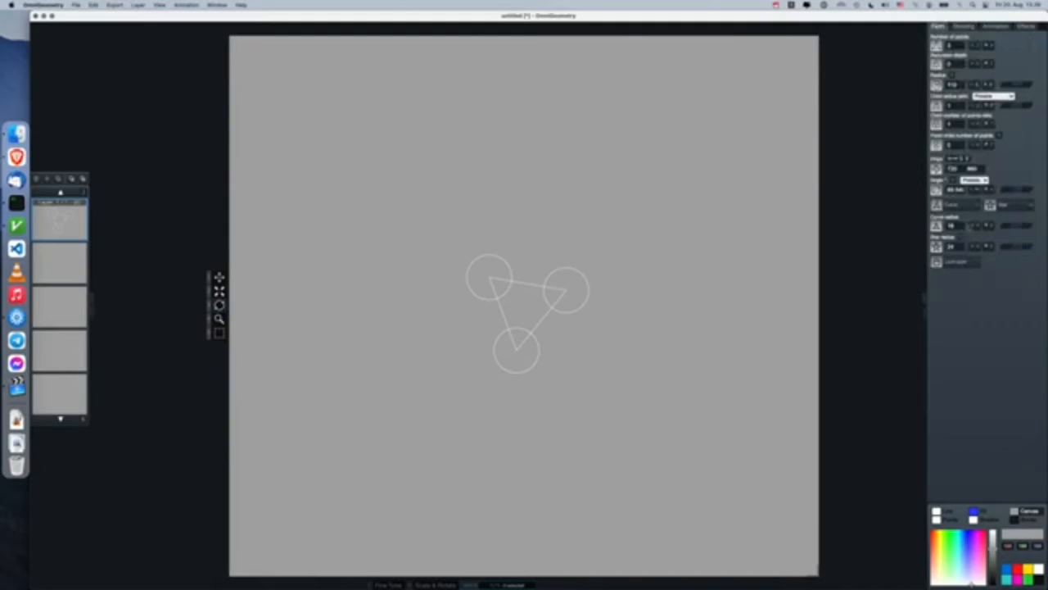
double_click(957, 190)
text(0)
key(Return)
drag(544, 320, 540, 226)
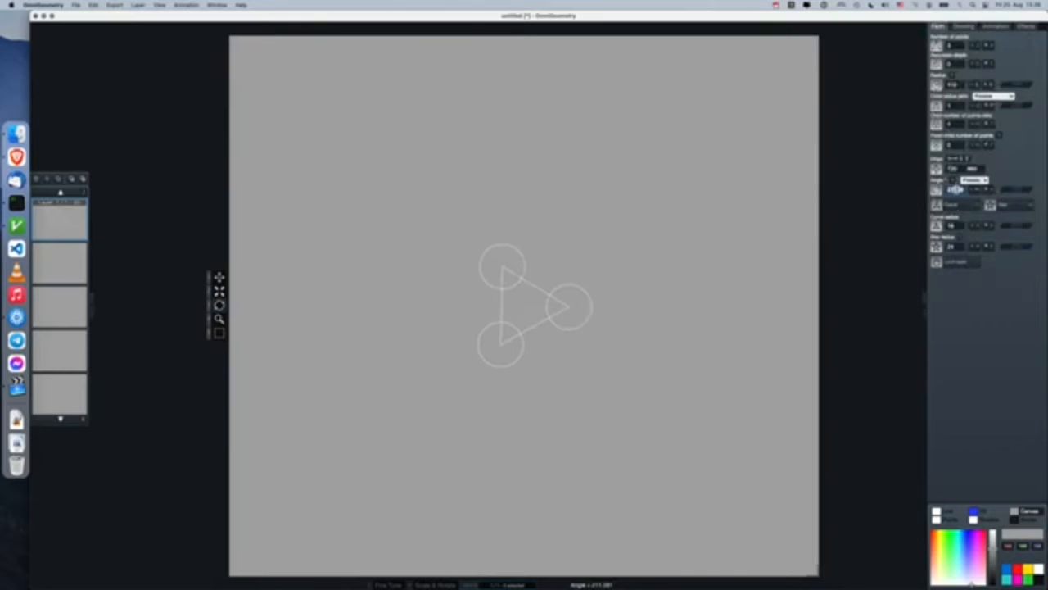
double_click(956, 189)
text(0)
key(Return)
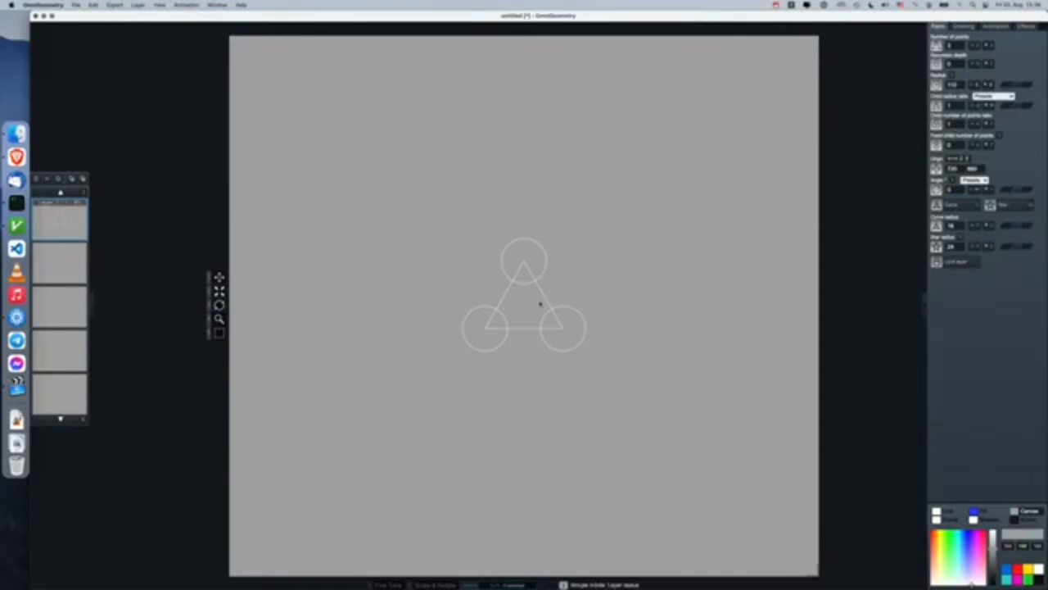
Enlarge the triangle to a radius of about 303 and load the exported icosahedron SVG as its point image.
drag(541, 299, 426, 171)
click(137, 5)
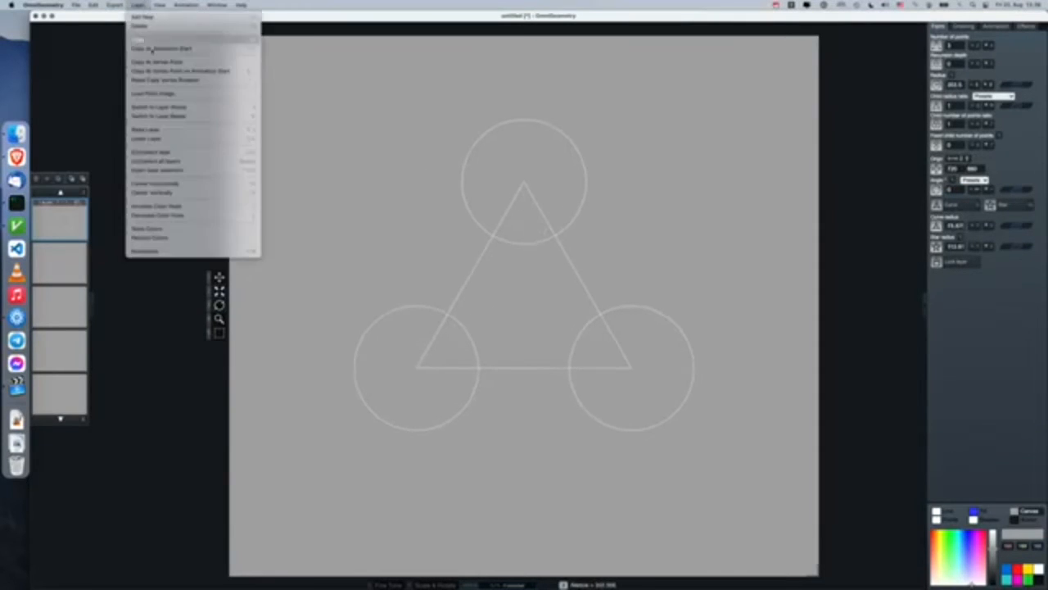
click(153, 95)
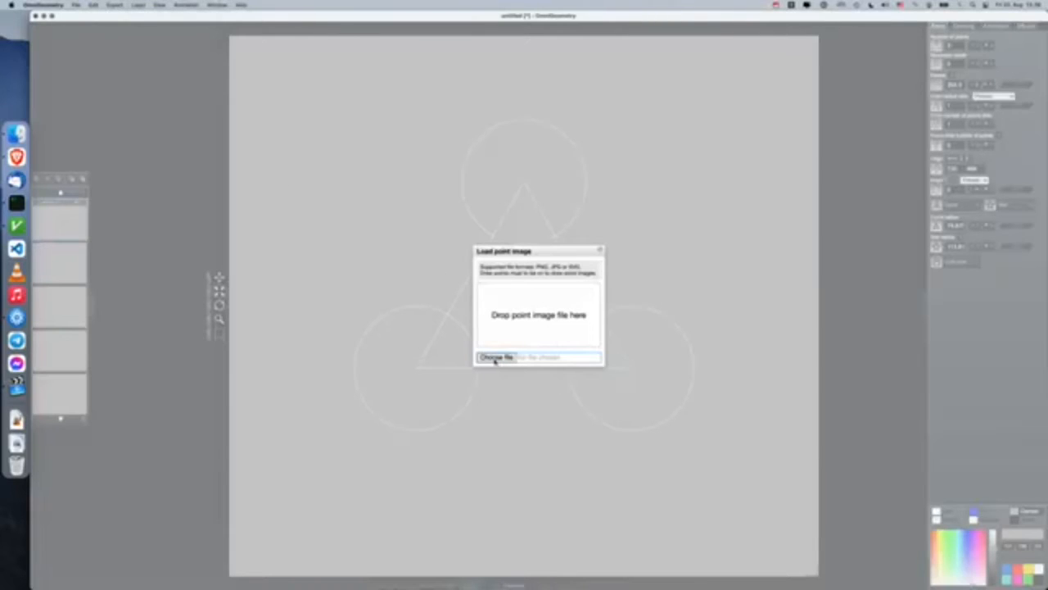
click(495, 357)
click(356, 193)
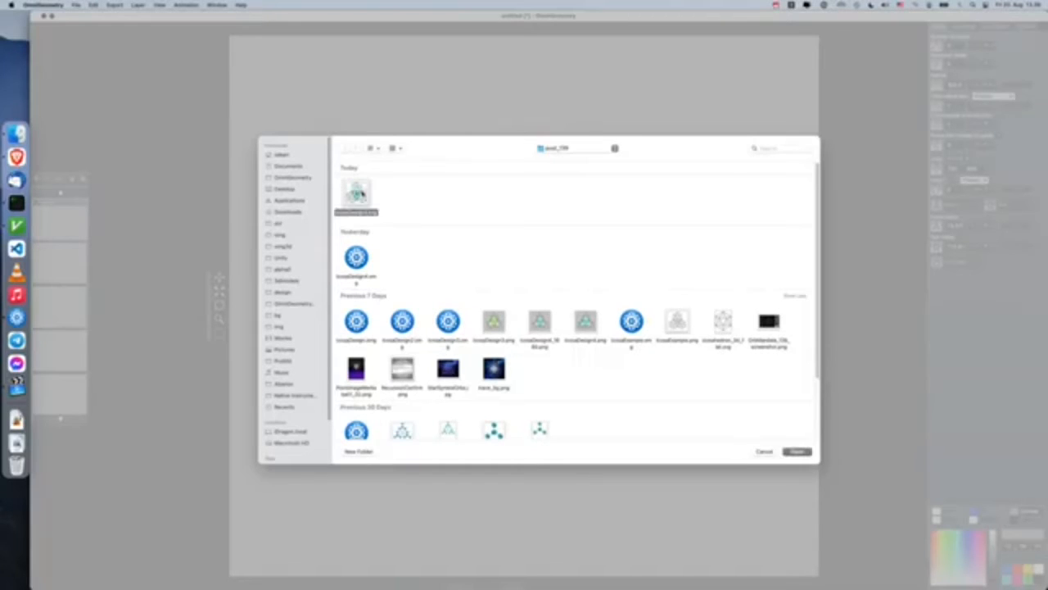
click(796, 451)
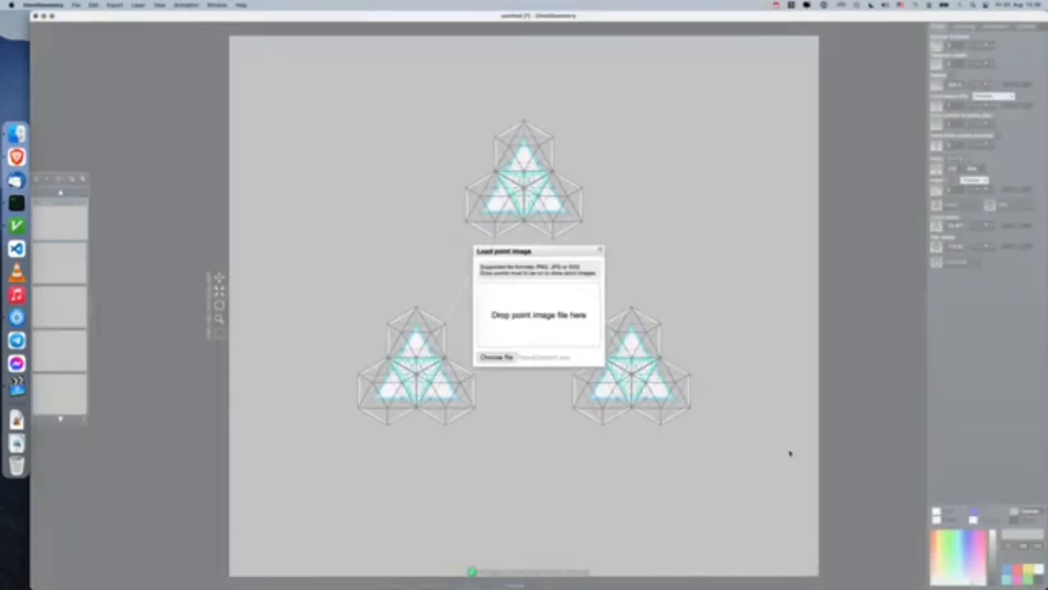
Increase the point radius to about 272 until the outer hexagons of the three point images meet edge to edge.
key(Up)
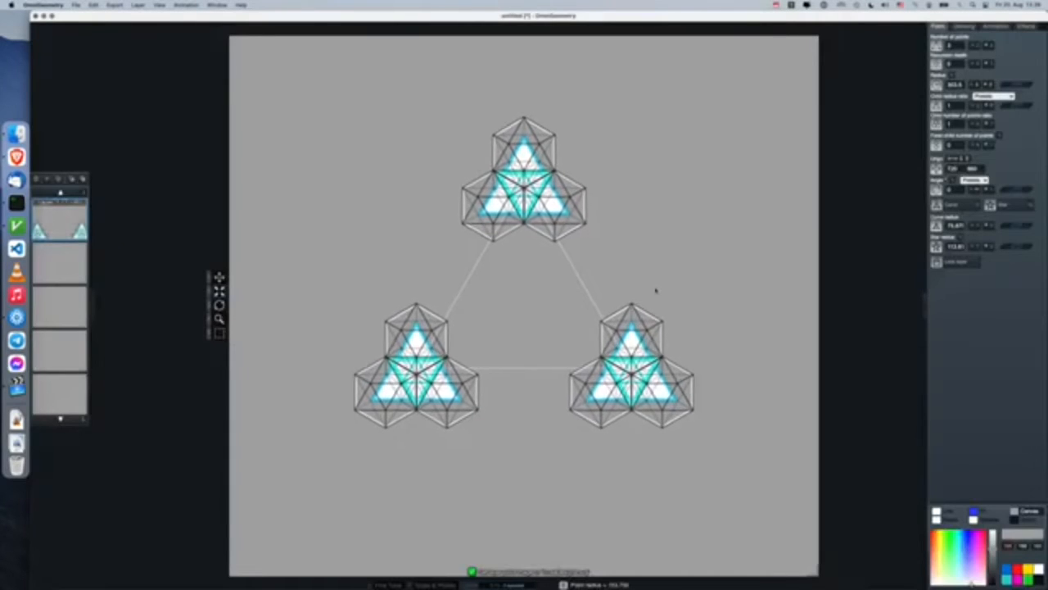
key(Up)
key(Up)
key(Up)
key(Up)
key(Up)
key(Up)
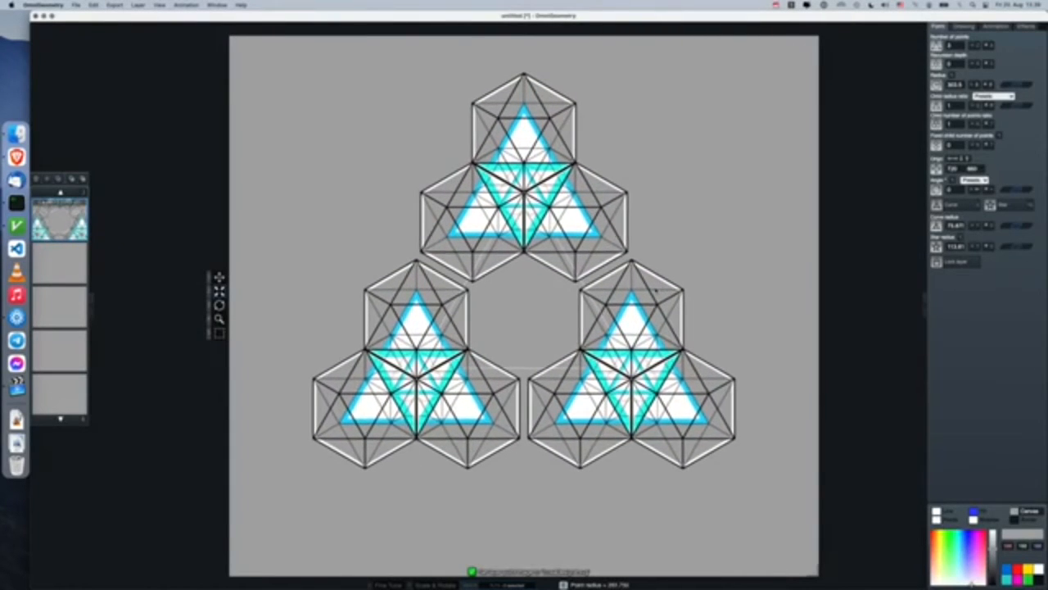
key(Up)
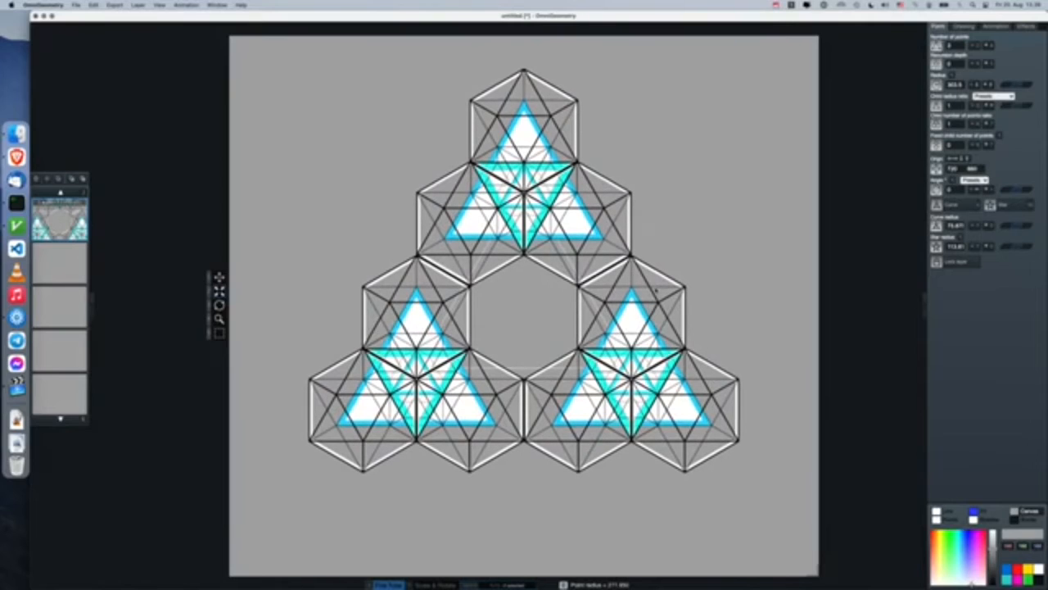
Inspect the joined point images up close around the central hexagonal gap.
key(m)
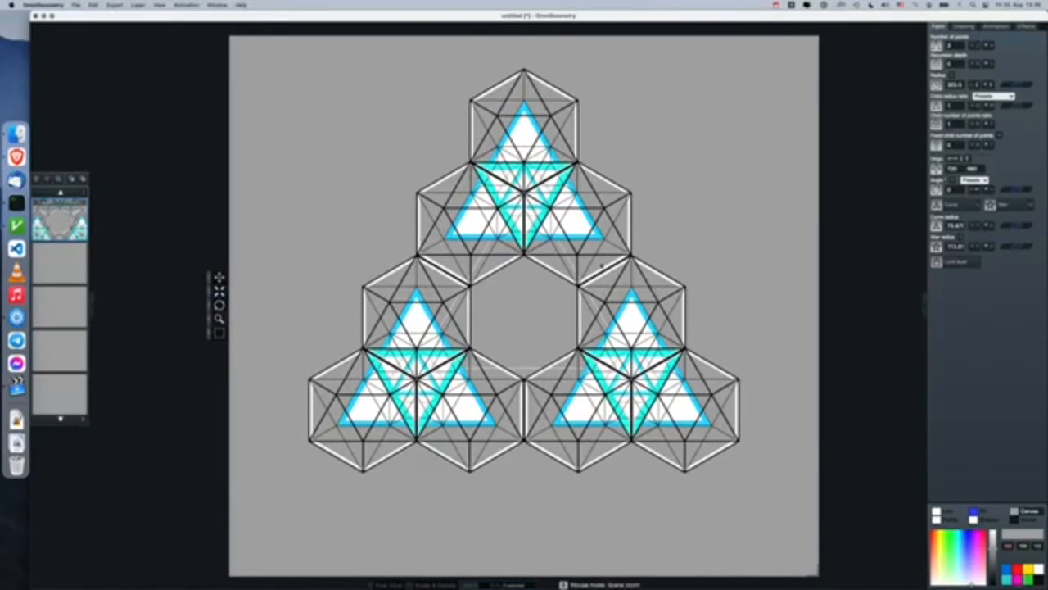
key(z)
scroll(540, 282, down, 10)
scroll(540, 267, up, 15)
scroll(540, 267, up, 5)
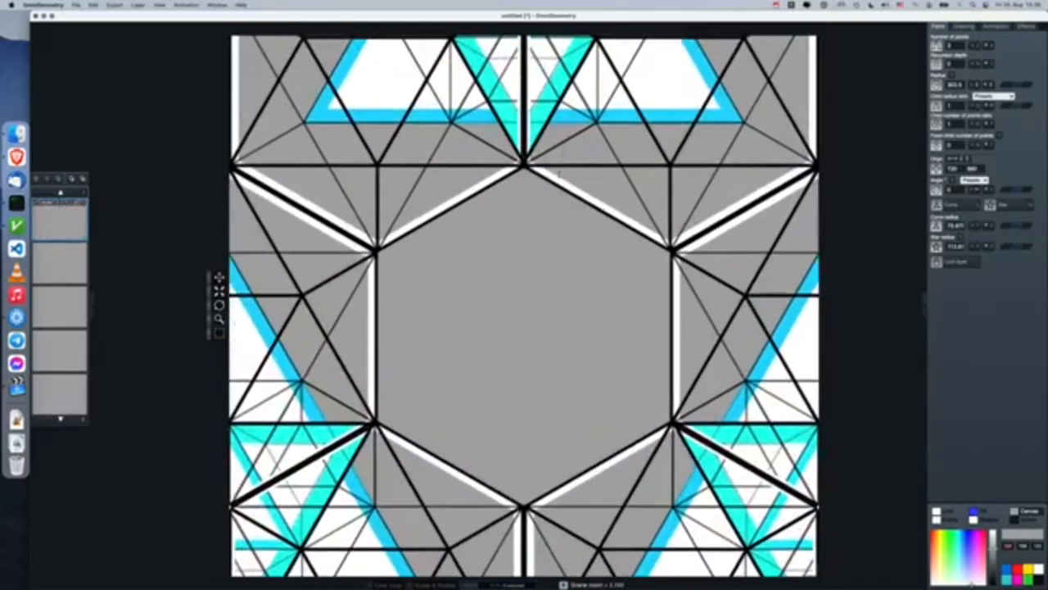
scroll(532, 278, down, 12)
scroll(516, 285, down, 8)
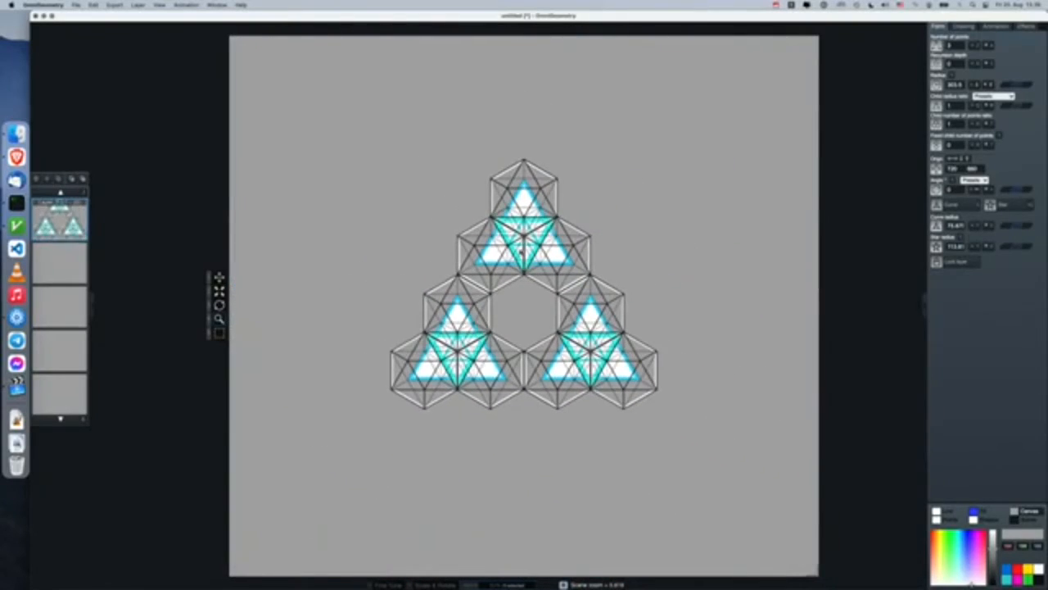
scroll(524, 287, up, 3)
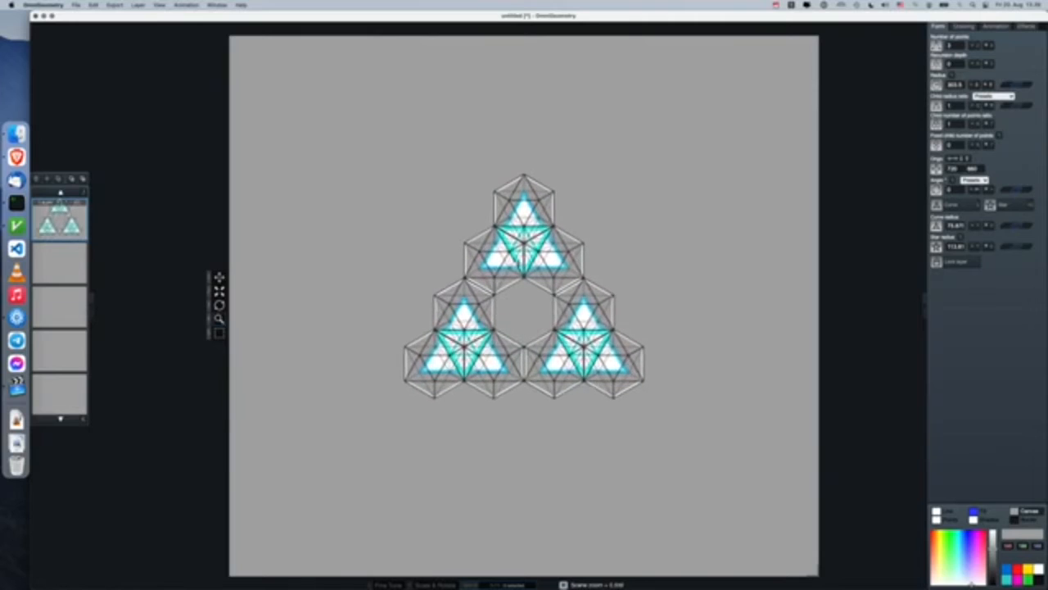
Duplicate the layer three times and arrange the copies edge to edge with adjoining hexagons at the upper left, lower right and upper right.
key(super+d)
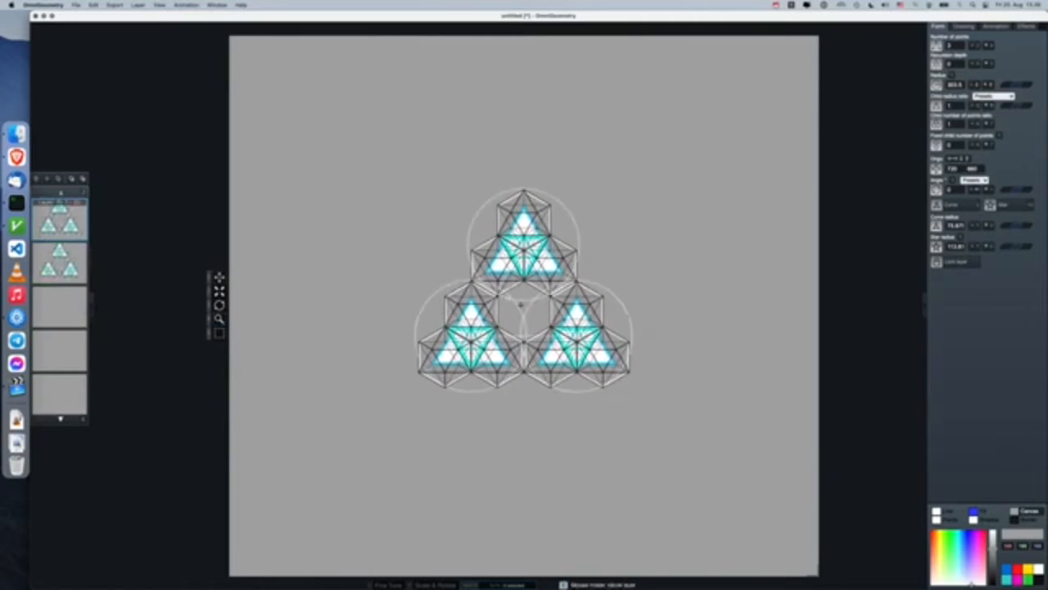
drag(524, 305, 416, 221)
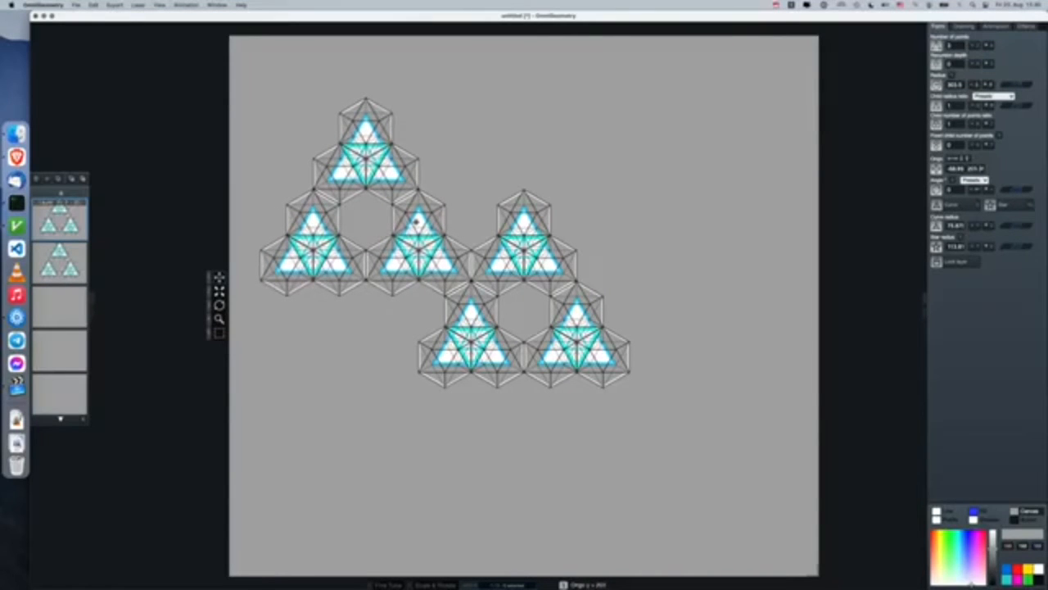
key(super+d)
drag(454, 151, 781, 344)
drag(726, 443, 611, 516)
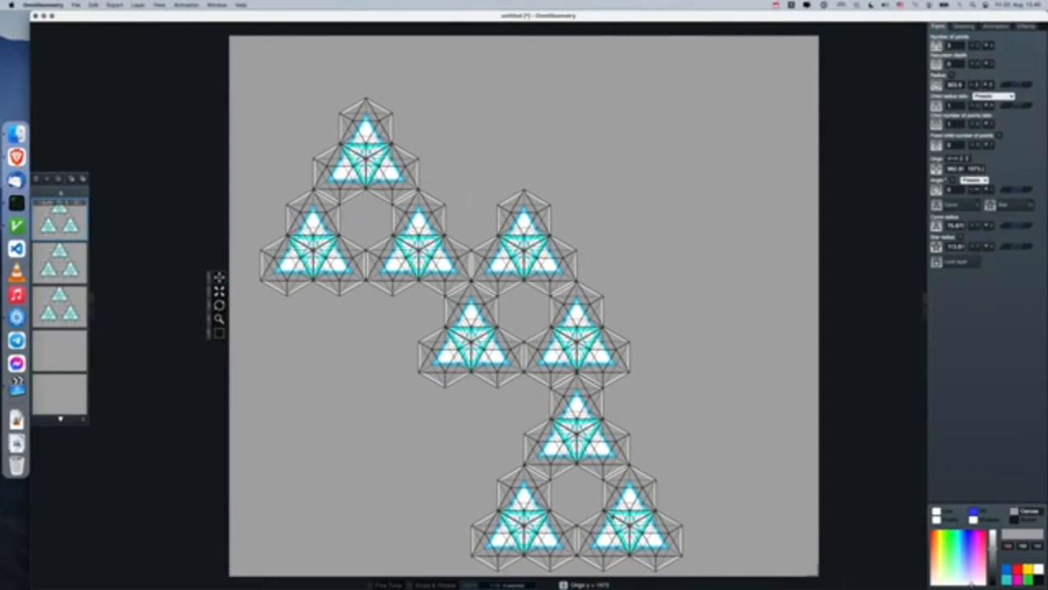
drag(563, 494, 686, 193)
drag(635, 255, 615, 264)
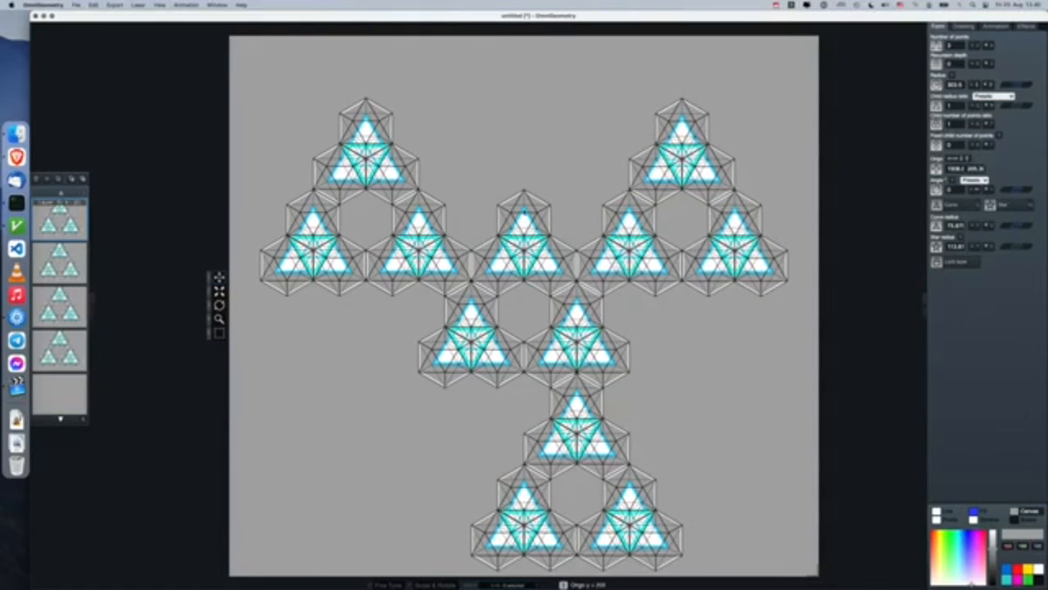
Select all layers and examine the seams and line sharpness of the combined pattern up close.
key(super+a)
scroll(582, 365, up, 6)
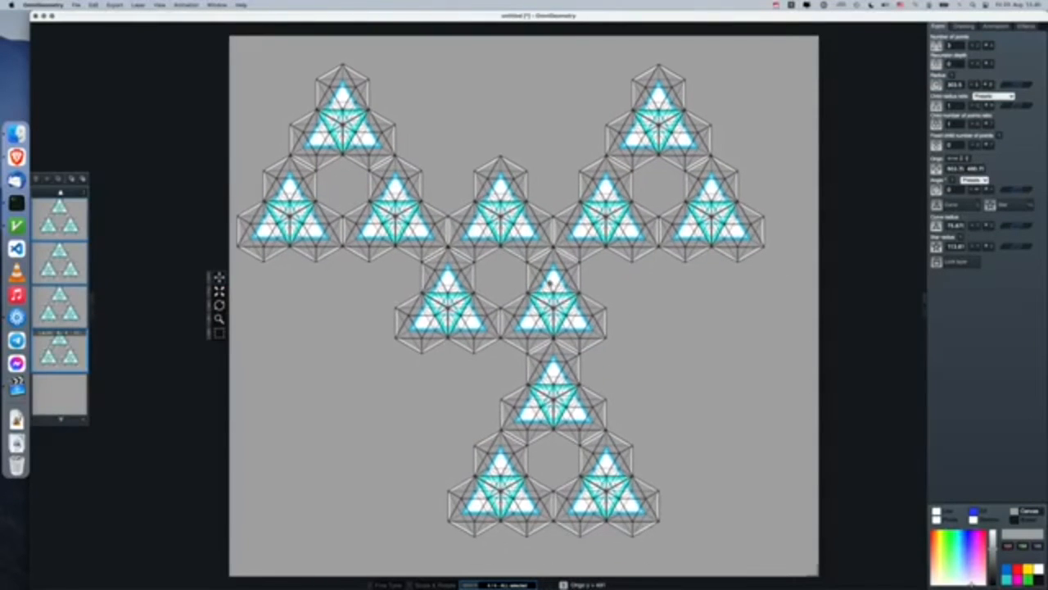
scroll(582, 365, up, 6)
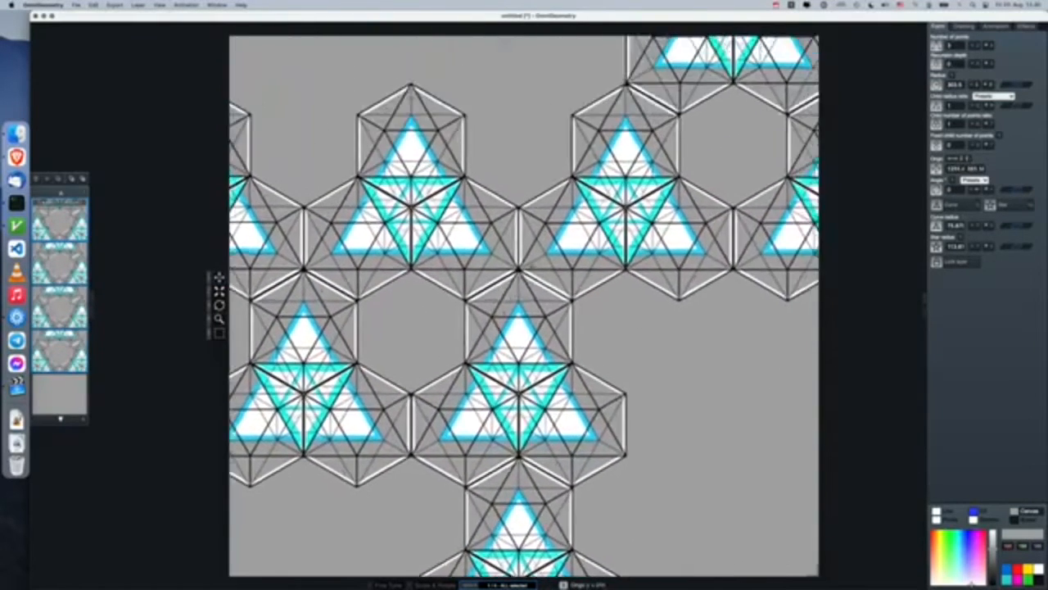
scroll(508, 229, up, 8)
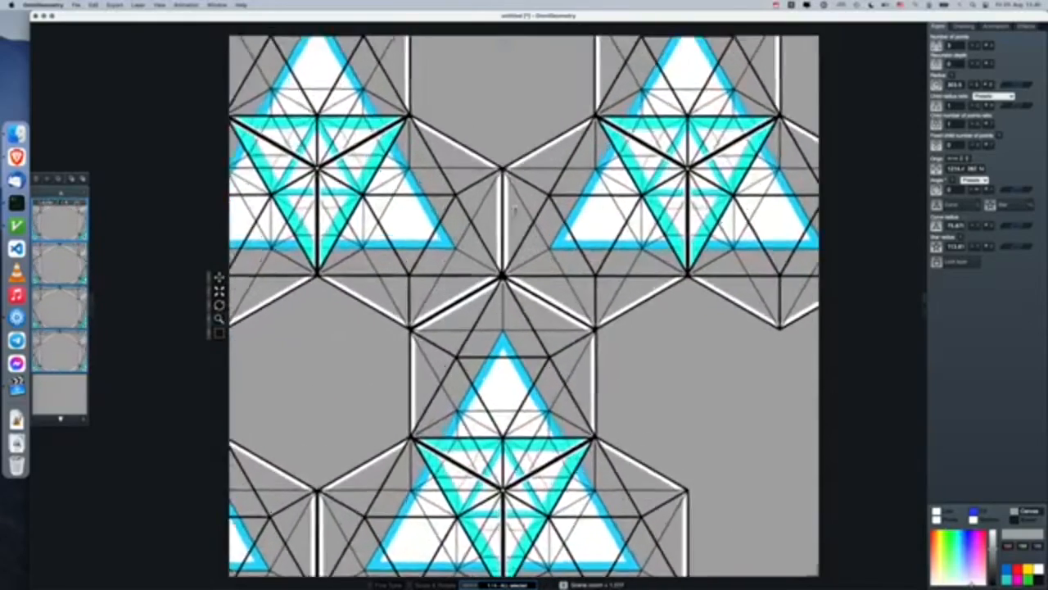
scroll(524, 180, up, 2)
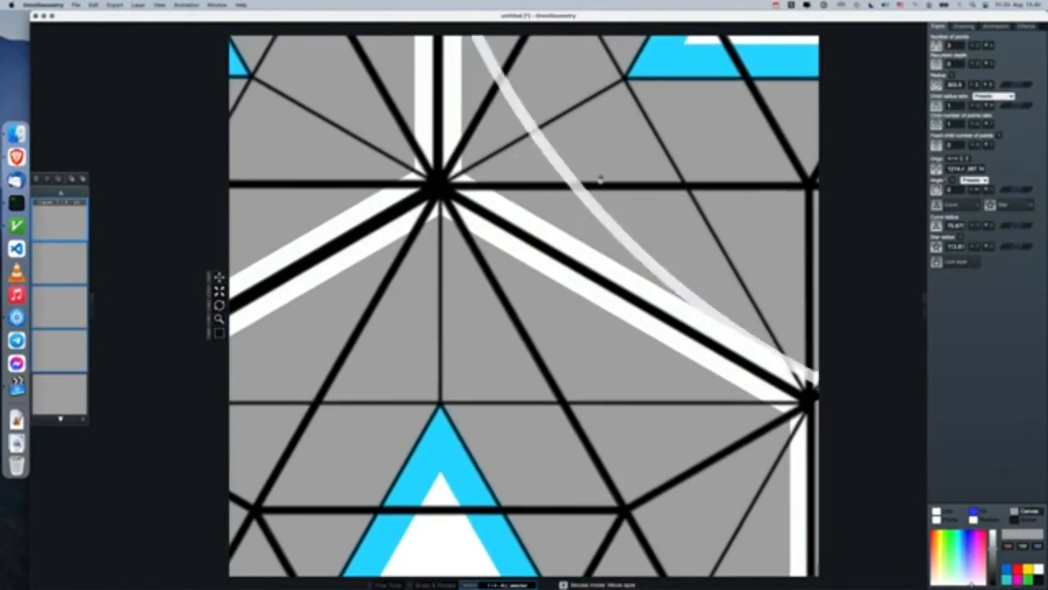
drag(599, 178, 501, 351)
drag(590, 201, 503, 317)
drag(504, 131, 443, 284)
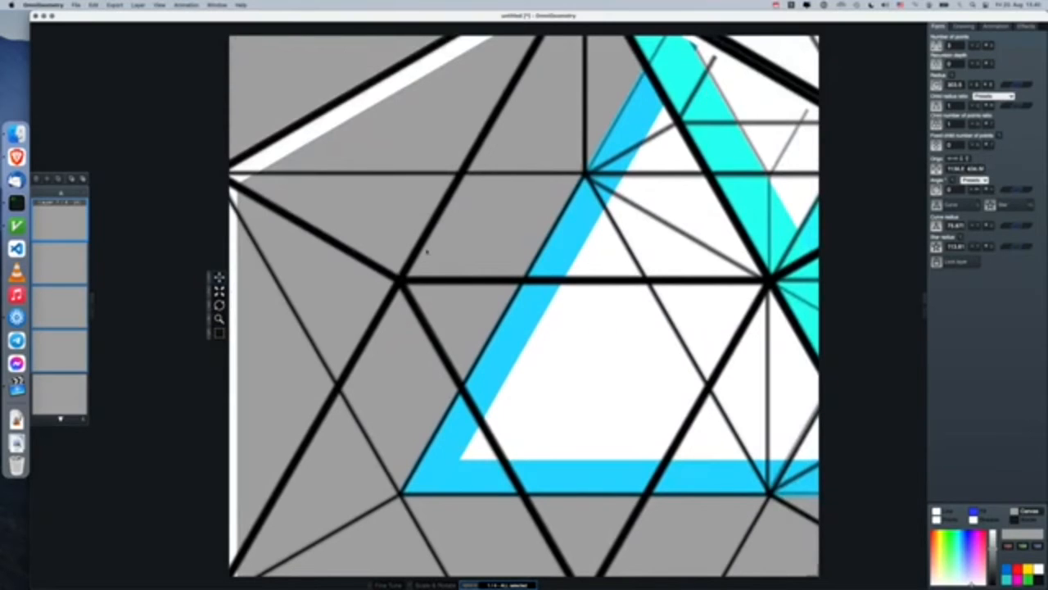
scroll(432, 219, down, 5)
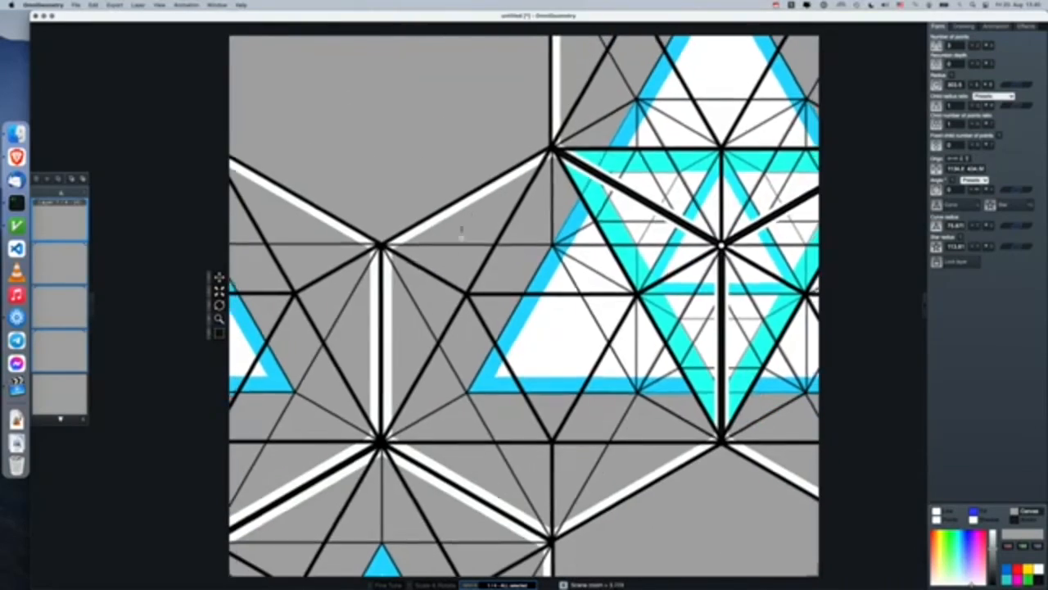
scroll(455, 319, down, 10)
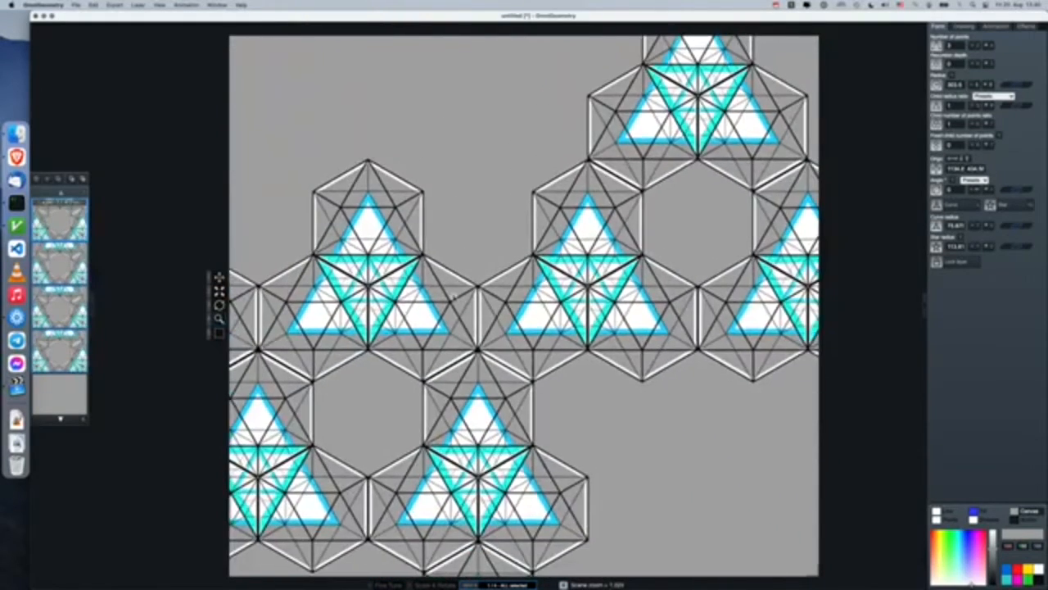
scroll(437, 415, down, 3)
drag(472, 349, 517, 299)
Clear the multiple layer selection and remove the other three layers, keeping only the upper-right group.
key(super+d)
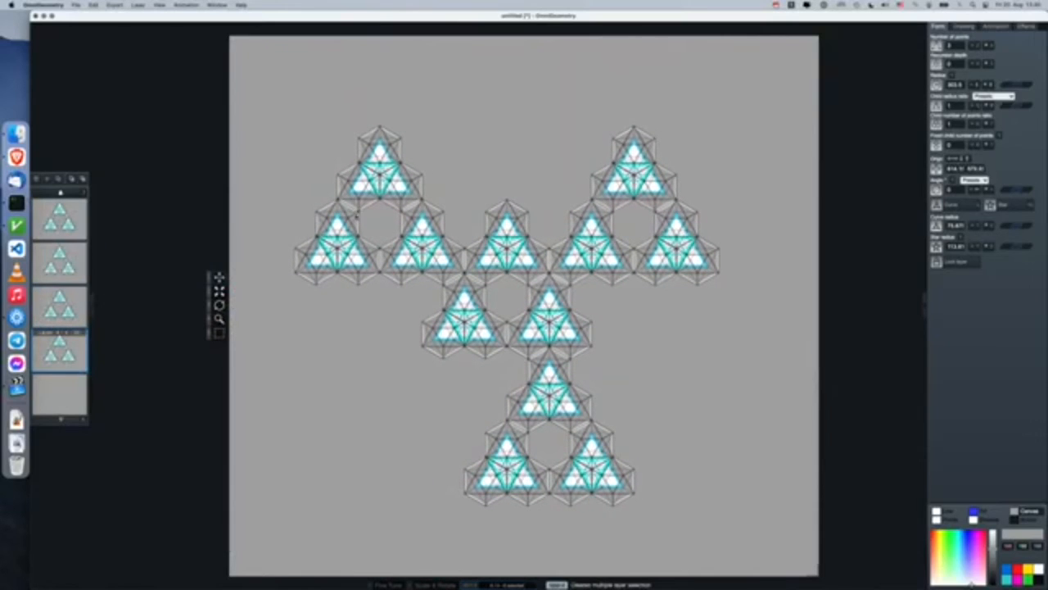
key(super+z)
key(super+z)
key(super+z)
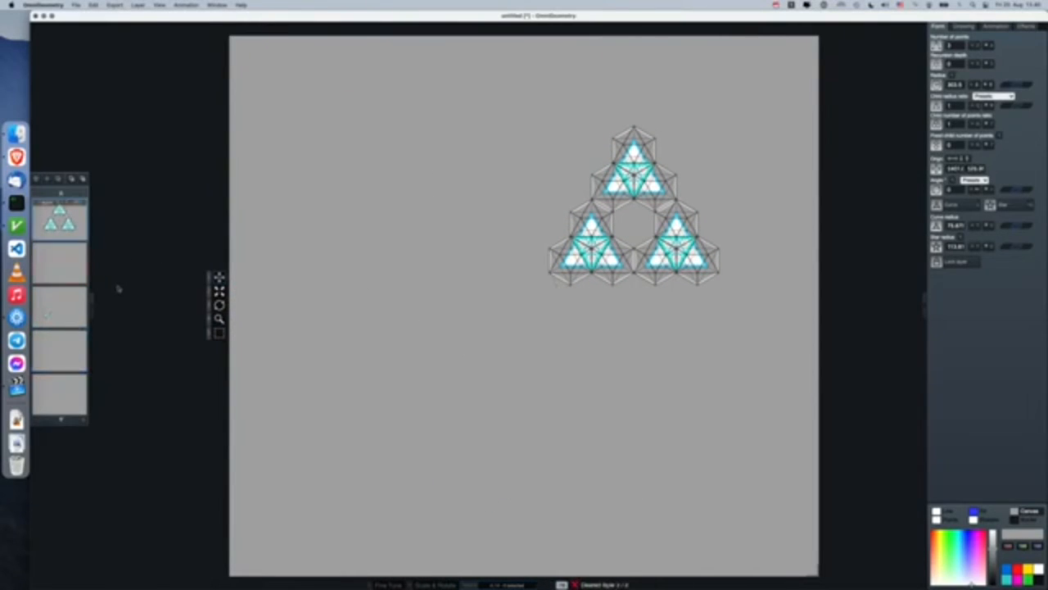
Centre the remaining three-point layer horizontally and vertically on the canvas.
scroll(562, 272, up, 3)
scroll(574, 273, down, 2)
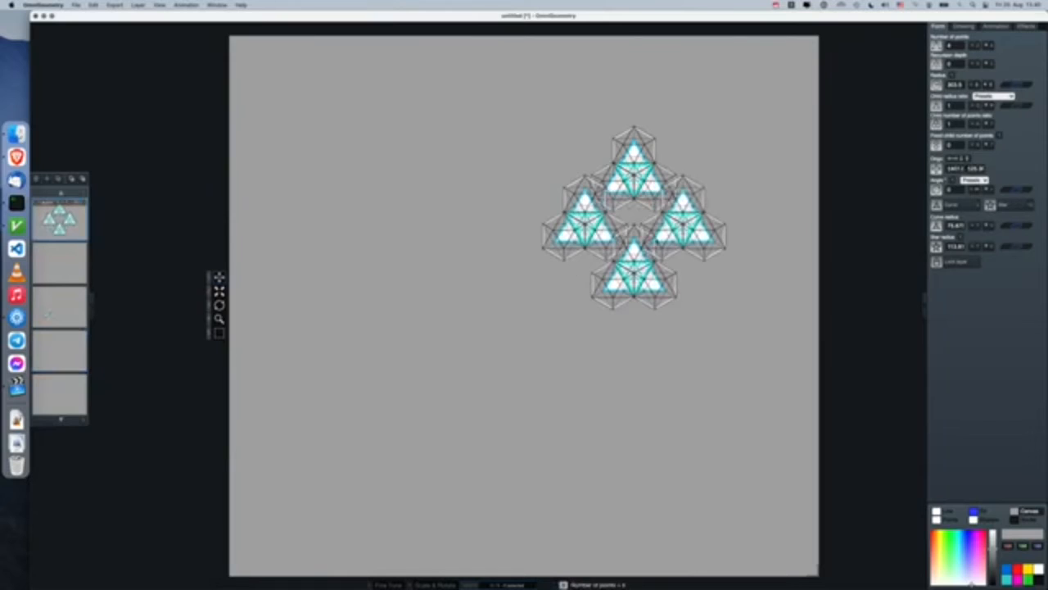
key(z)
scroll(543, 306, down, 3)
scroll(556, 282, up, 1)
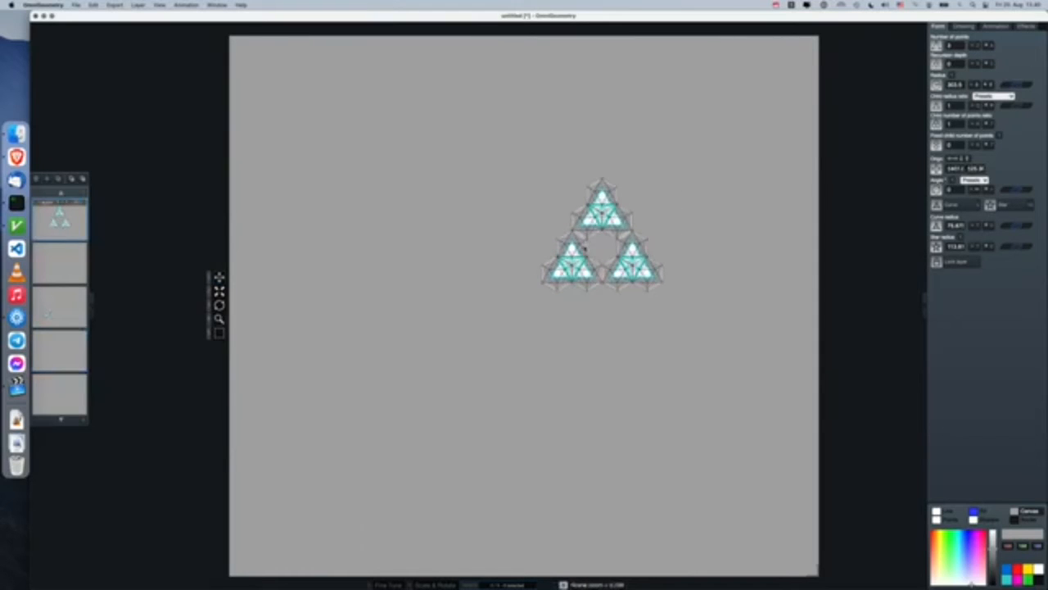
key(h)
key(v)
scroll(531, 180, up, 5)
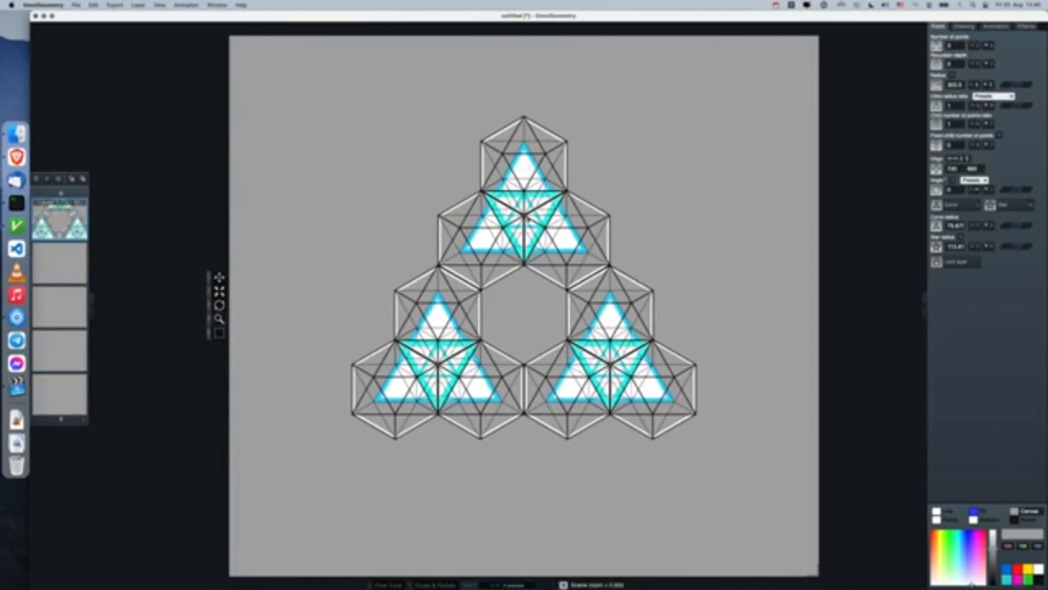
scroll(523, 219, up, 4)
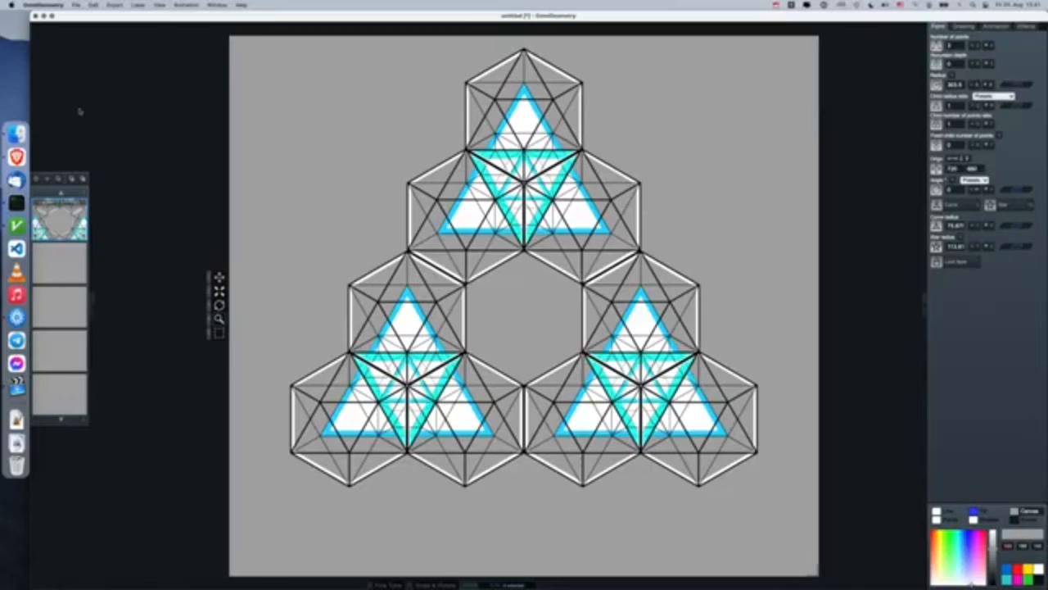
Save the scene defaults and create a new scene, discarding the unsaved point image design.
click(78, 5)
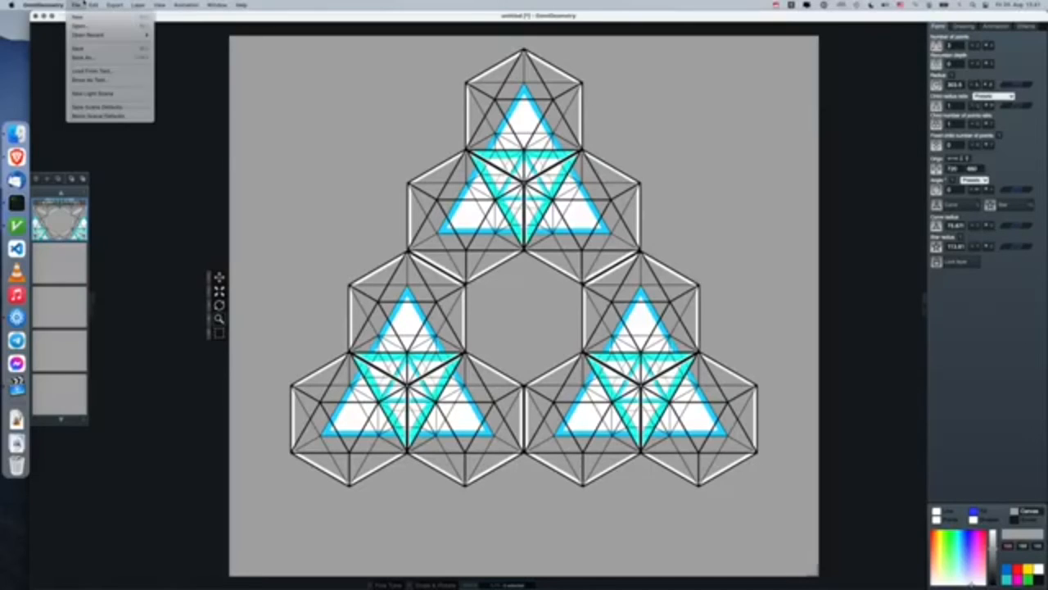
click(128, 109)
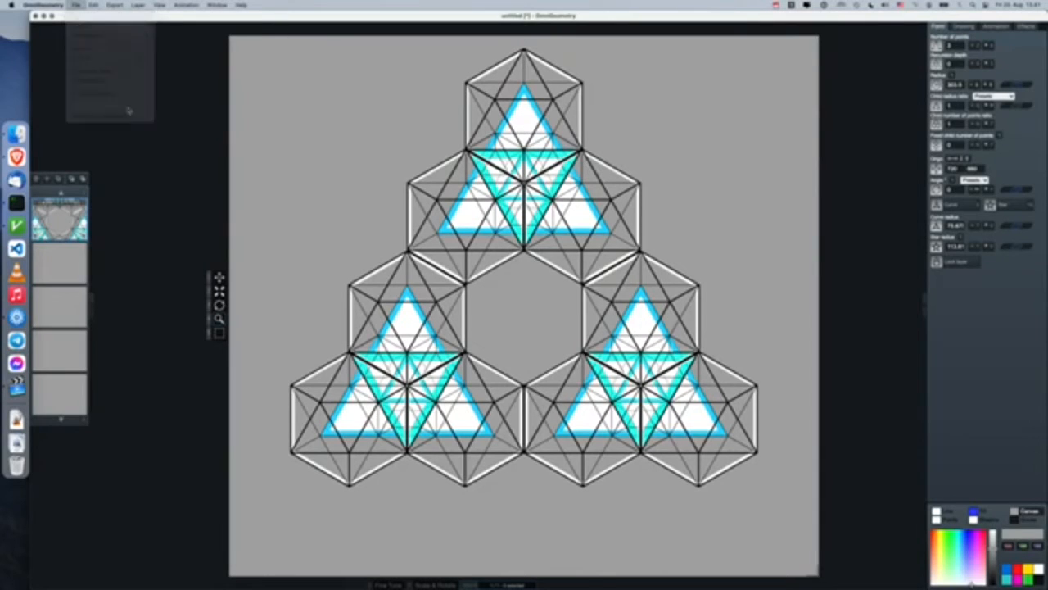
click(75, 5)
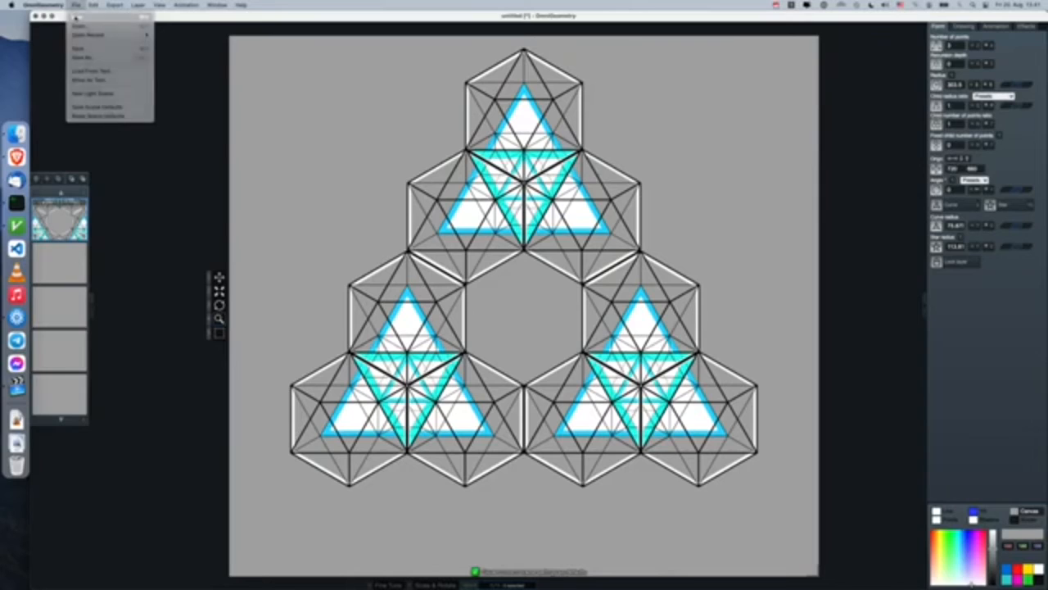
click(76, 17)
click(578, 215)
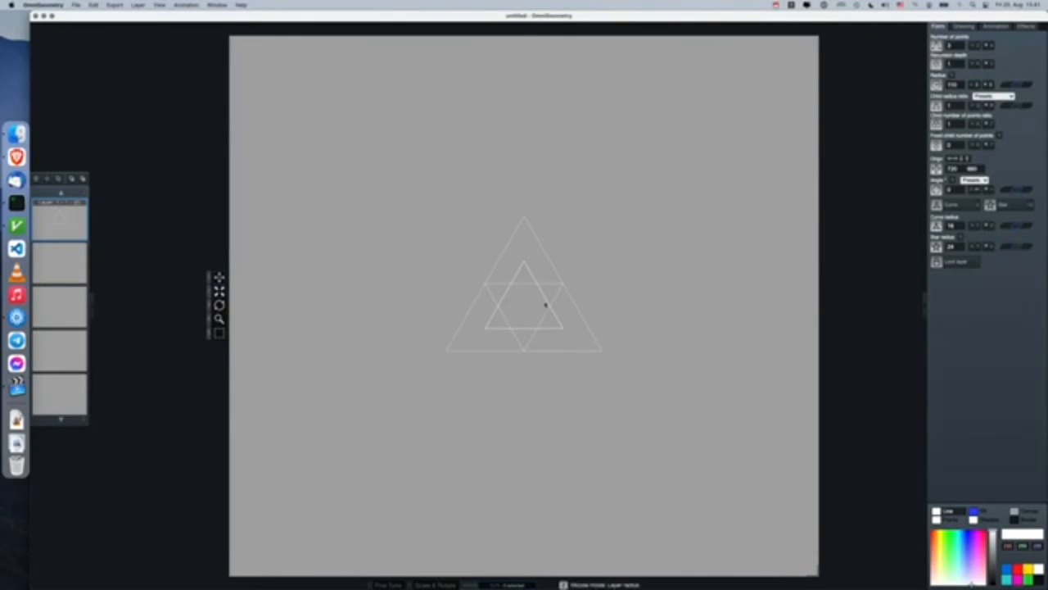
Enlarge the triangle pattern to a radius of about 214, with black lines at weight 4 and green points.
drag(548, 303, 765, 331)
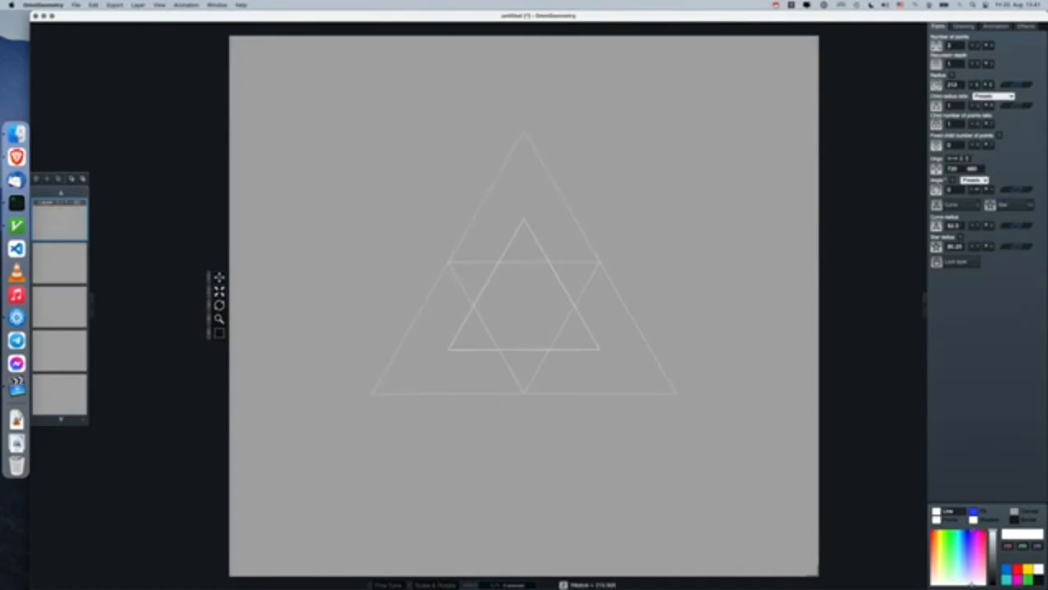
mouse_move(972, 584)
mouse_down()
mouse_move(966, 540)
mouse_move(952, 539)
mouse_move(962, 585)
mouse_move(986, 544)
mouse_move(992, 585)
mouse_up()
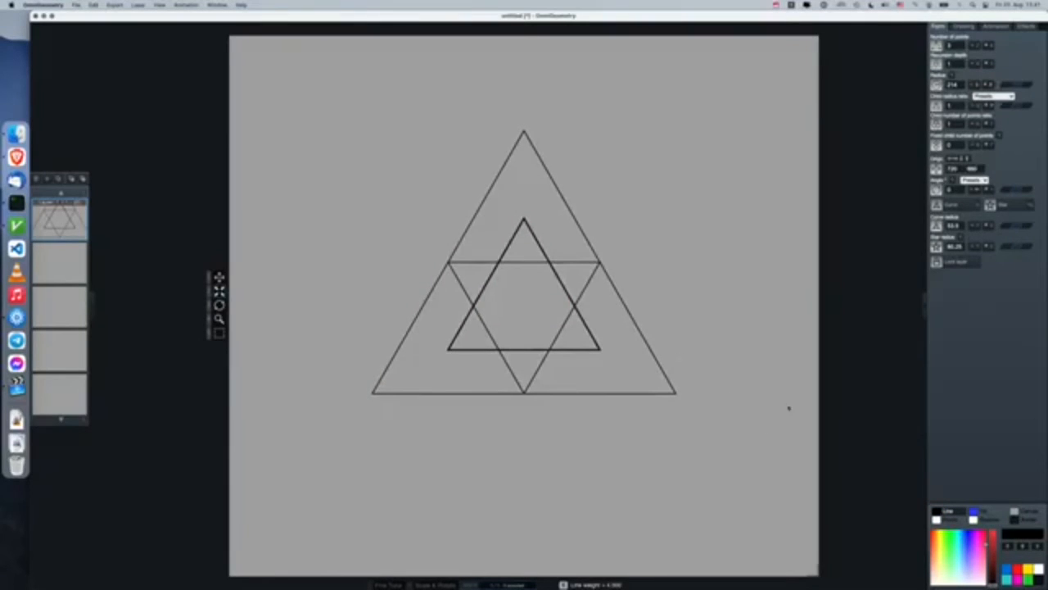
click(947, 519)
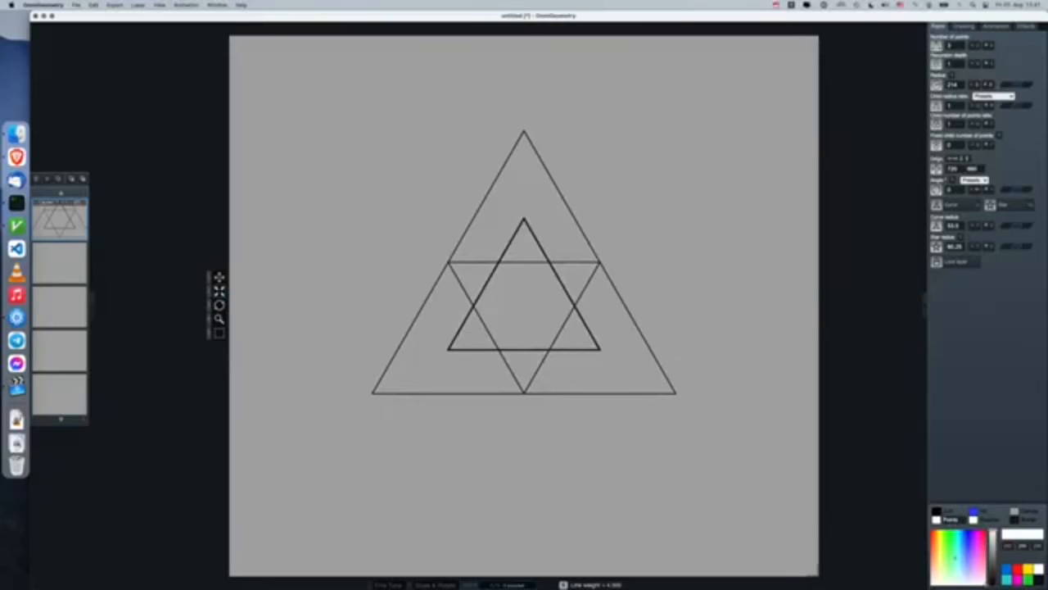
drag(964, 544, 947, 538)
Show the point circles and rebuild the shape with six points at recursion depth 1.
key(p)
key(3)
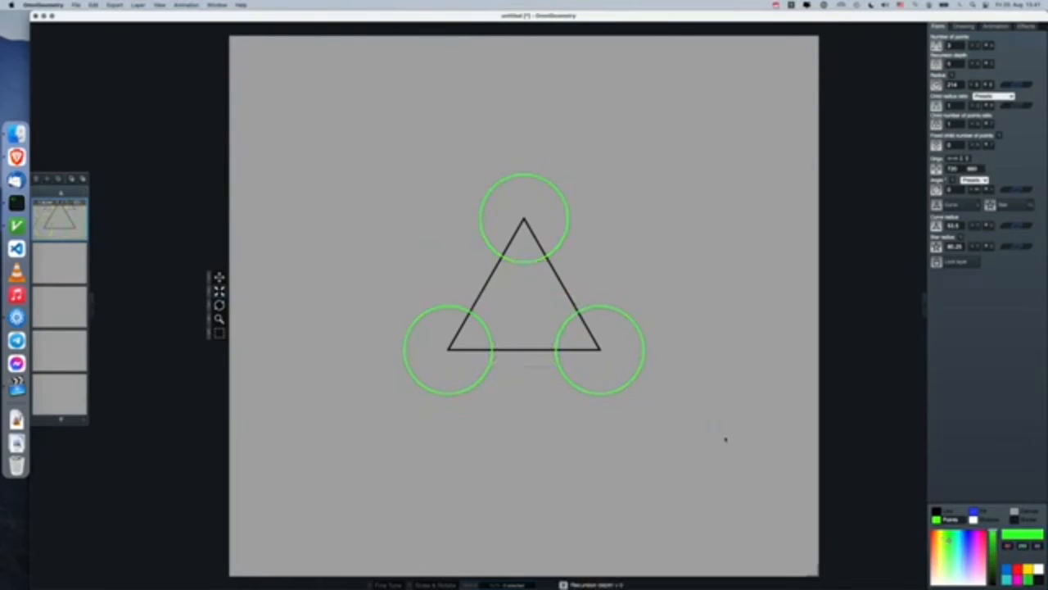
key(4)
key(2)
key(2)
key(2)
scroll(565, 268, up, 1)
scroll(565, 269, down, 3)
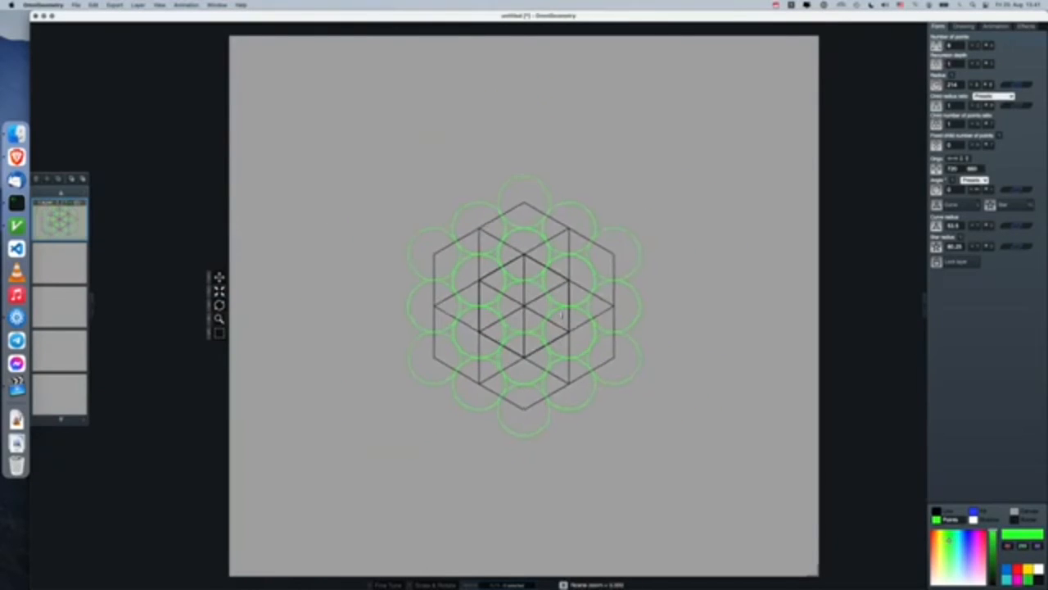
Select all layers and set the trace blend mode to Lighter.
key(super+a)
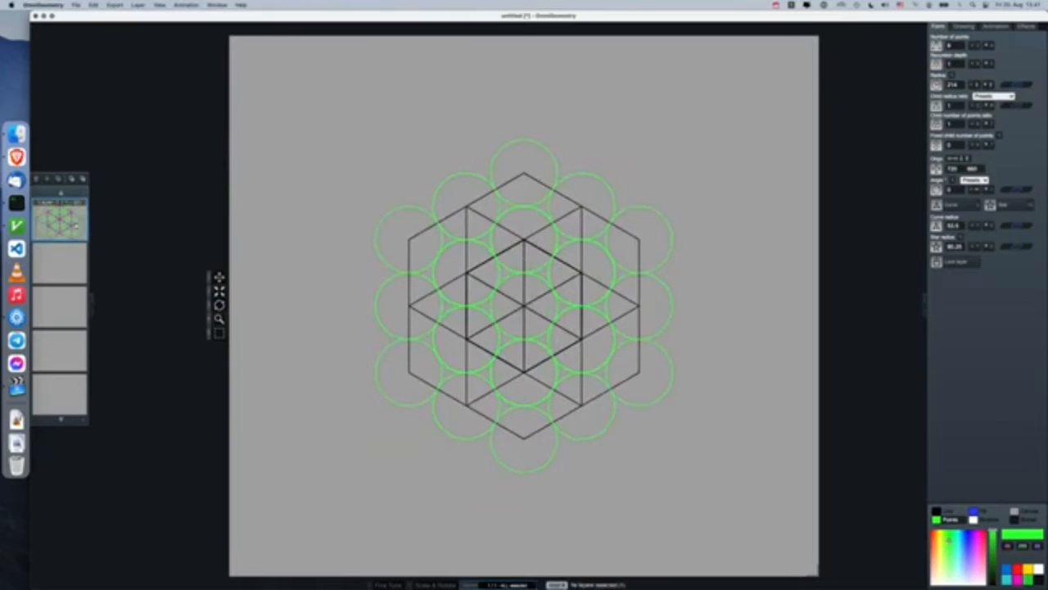
key(super+a)
key(super+a)
key(super+a)
click(964, 26)
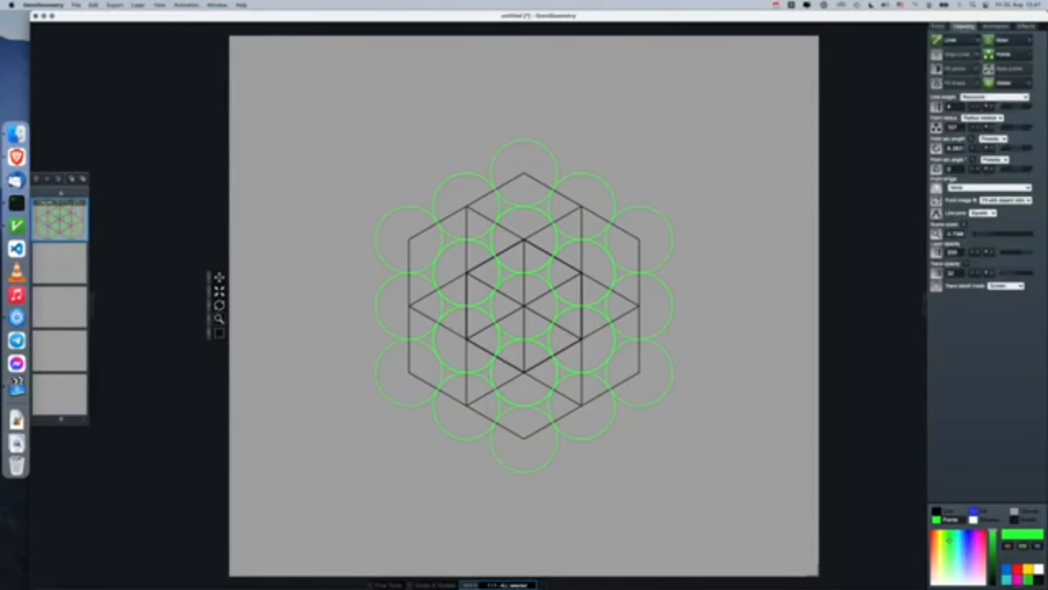
click(1006, 286)
click(1016, 297)
click(993, 26)
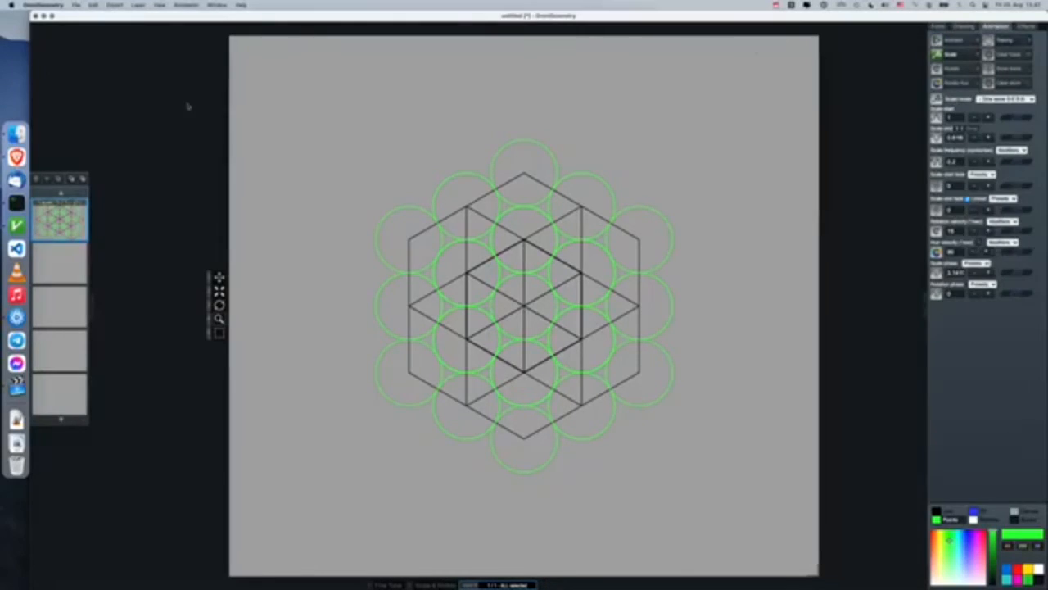
Switch to the Brave browser, read the release notes on saving new scene defaults, and return to OmniGeometry.
click(17, 157)
scroll(162, 237, down, 10)
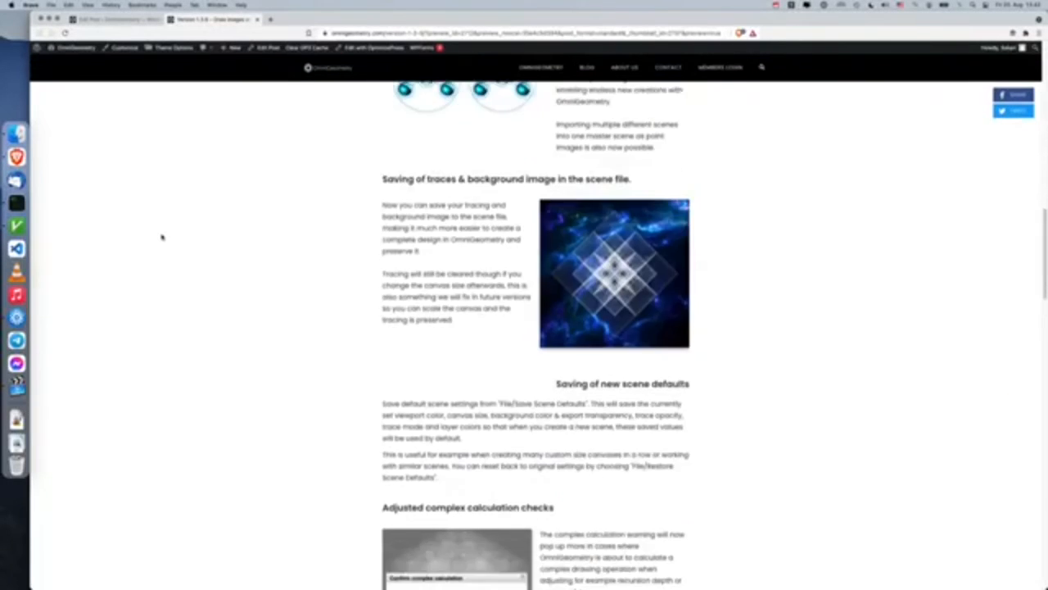
scroll(161, 236, down, 7)
scroll(161, 237, up, 7)
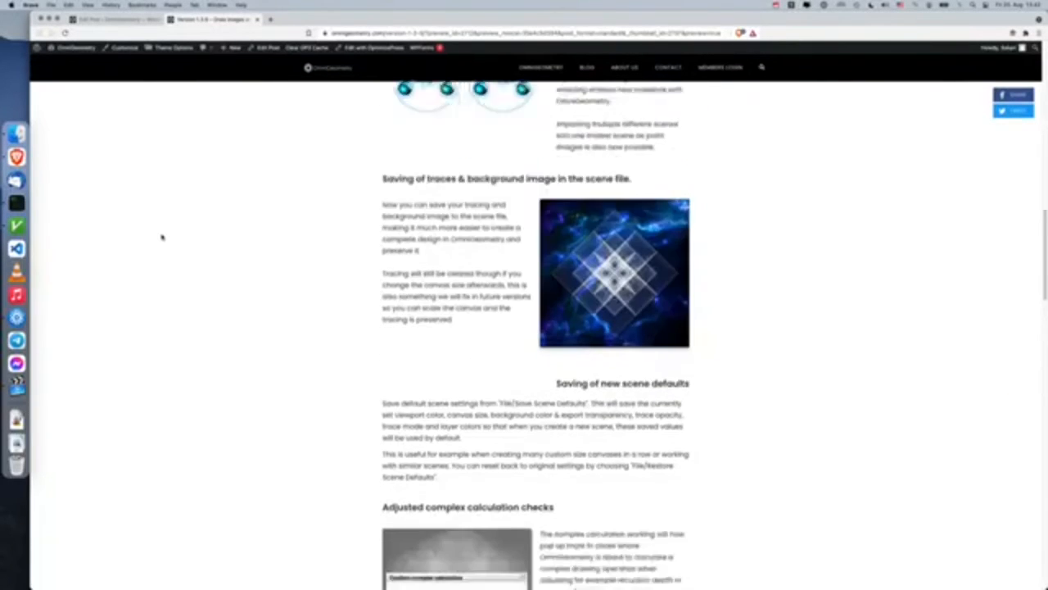
scroll(162, 237, down, 4)
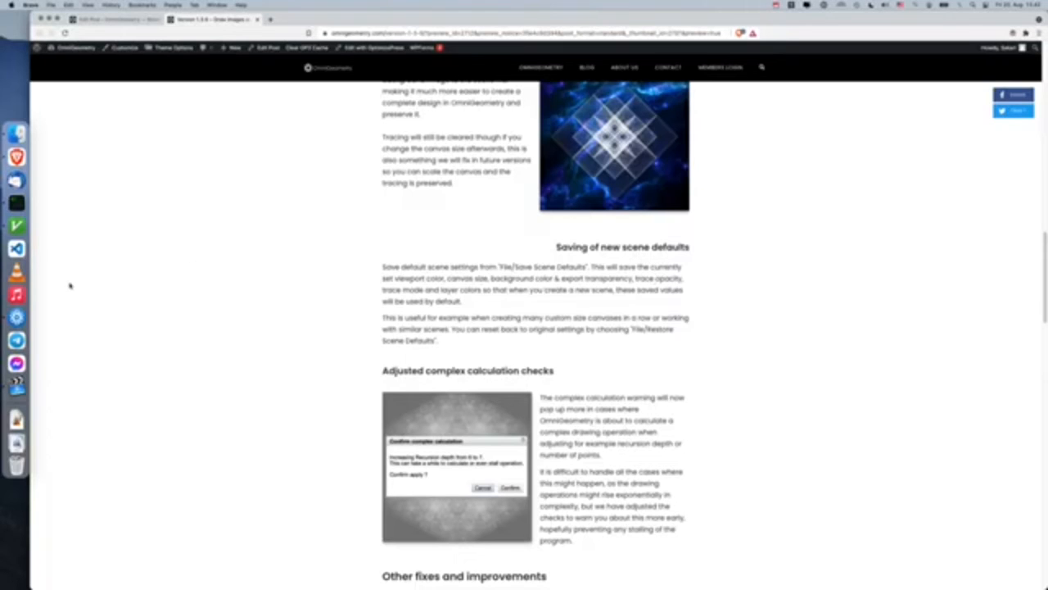
click(16, 317)
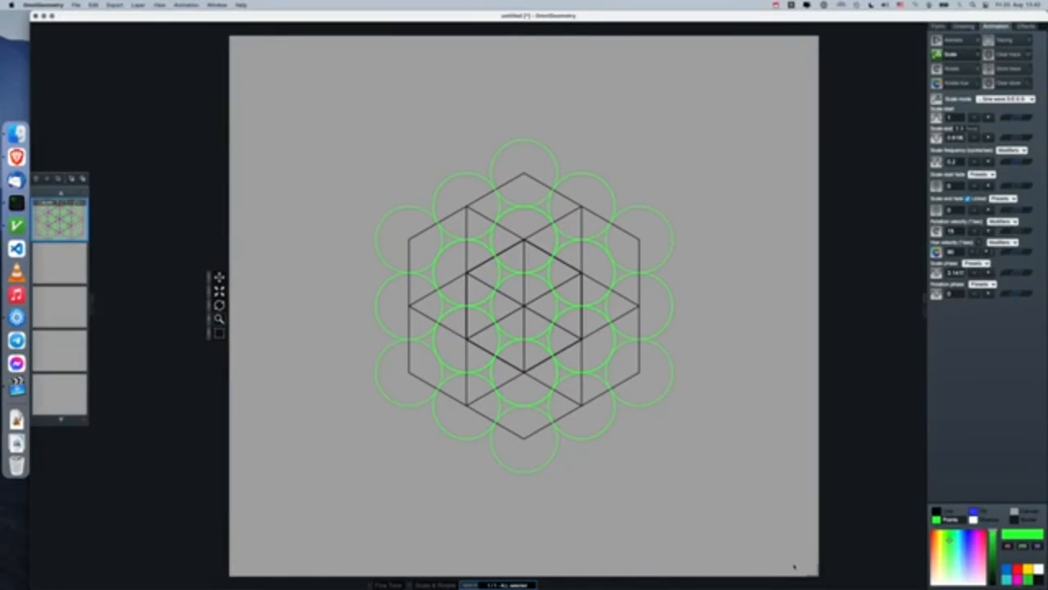
Shrink the canvas to about 945 by 950 px and recolour the points cyan.
mouse_move(813, 575)
mouse_down()
mouse_move(744, 529)
mouse_move(758, 531)
mouse_move(709, 481)
mouse_move(718, 500)
mouse_up()
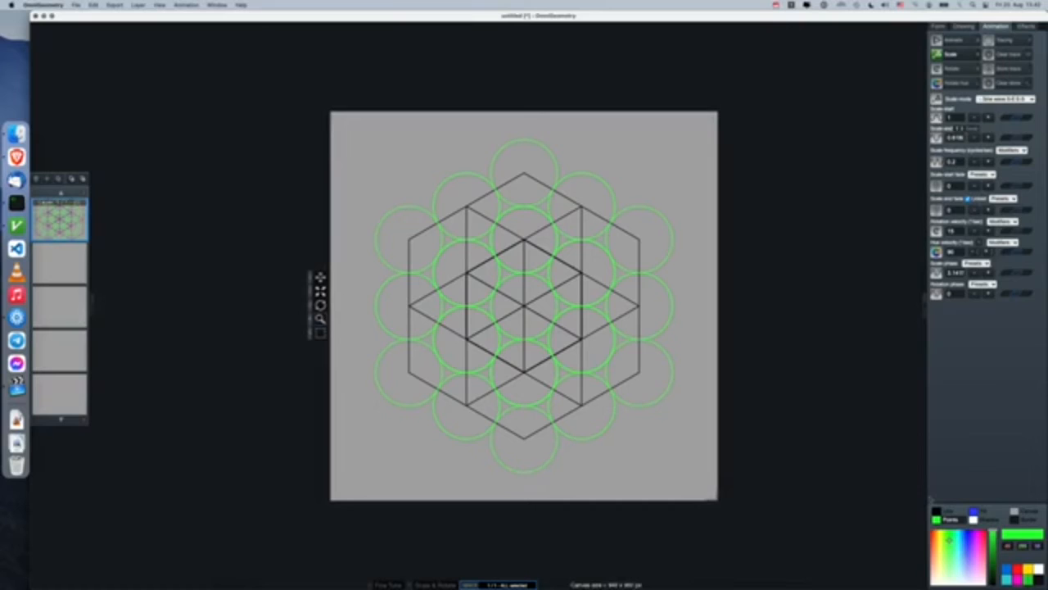
drag(949, 539, 959, 537)
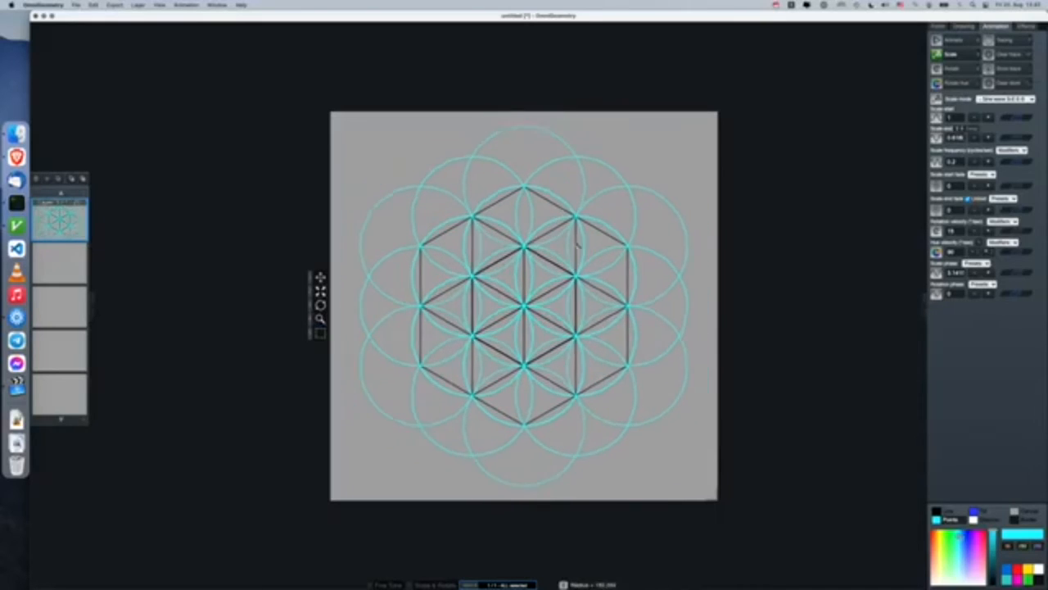
Reduce the six-point pattern's size on the canvas and recolour its lines yellow.
drag(578, 245, 575, 259)
click(948, 511)
click(964, 543)
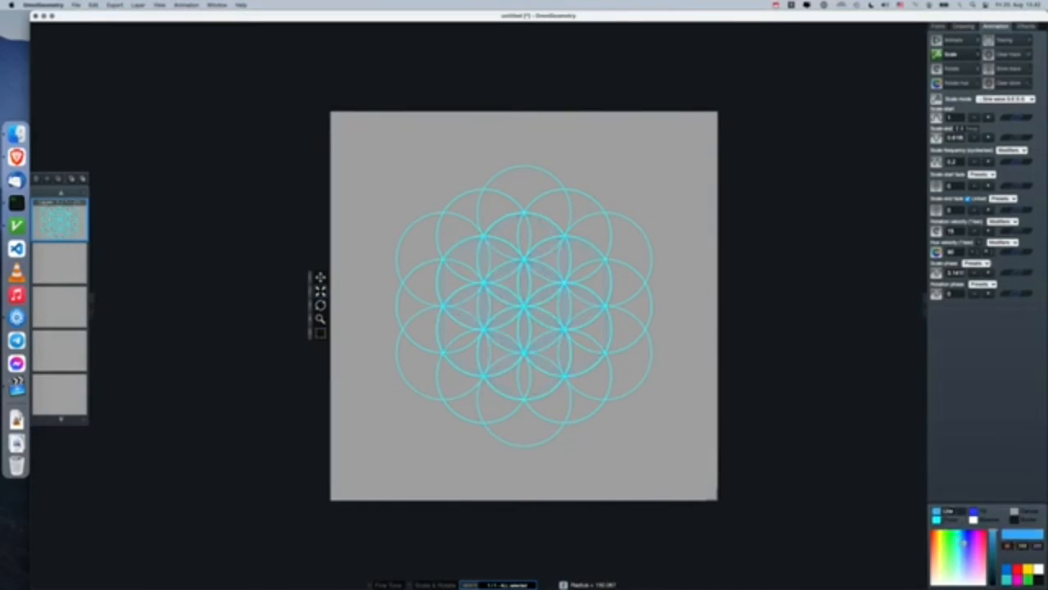
drag(964, 543, 940, 540)
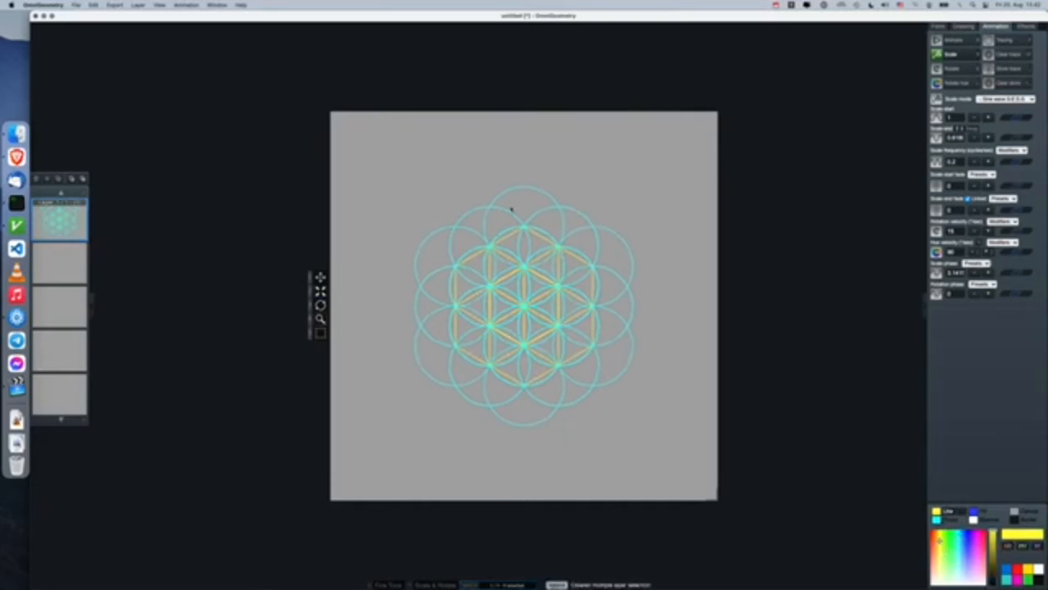
key(space)
key(space)
key(space)
key(h)
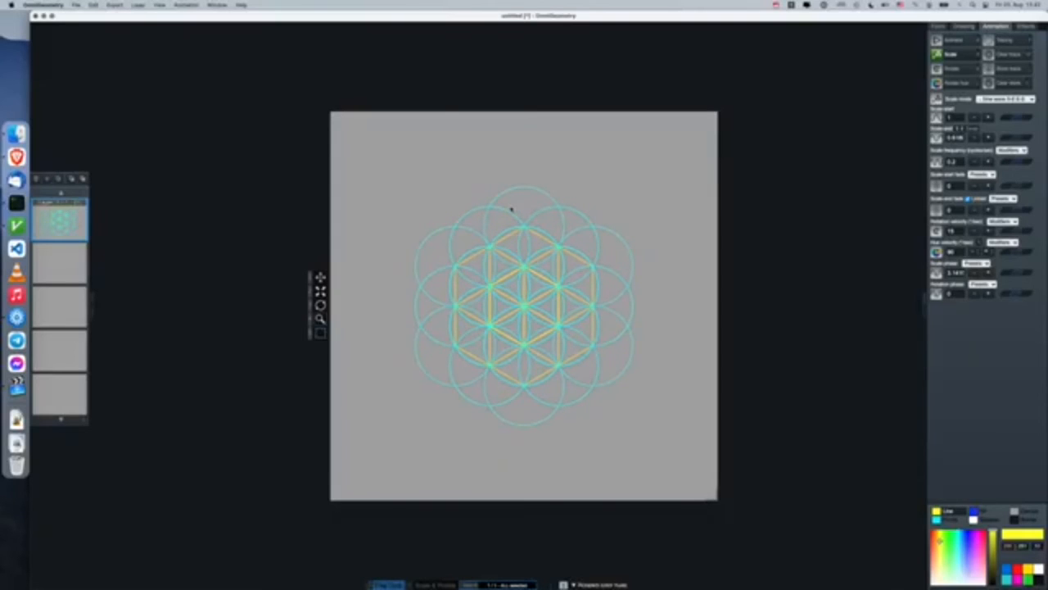
click(77, 5)
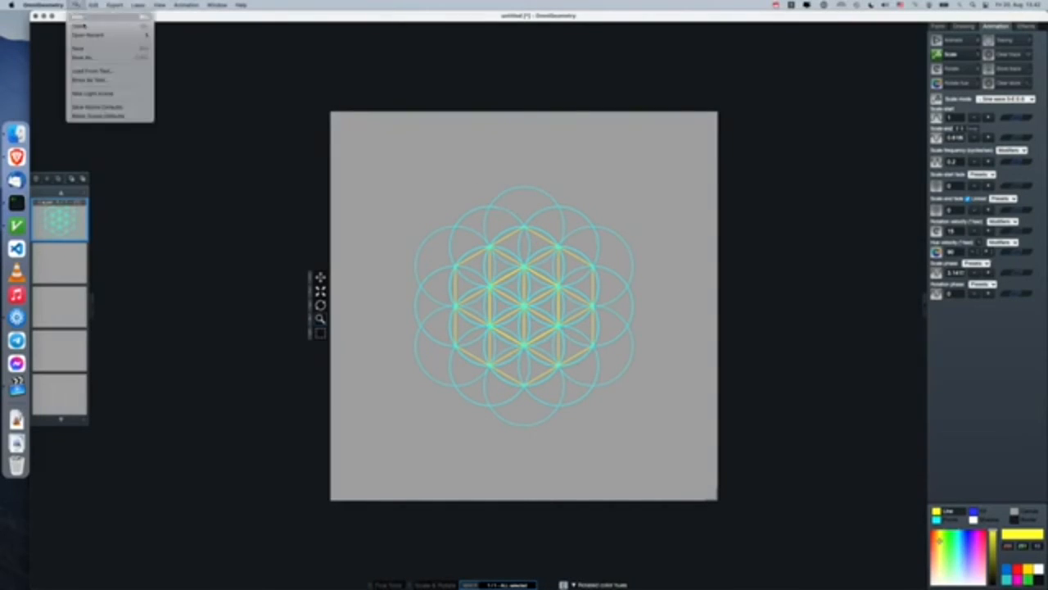
click(694, 370)
Darken the canvas colour to dark grey and save the current scene settings as defaults.
click(1022, 511)
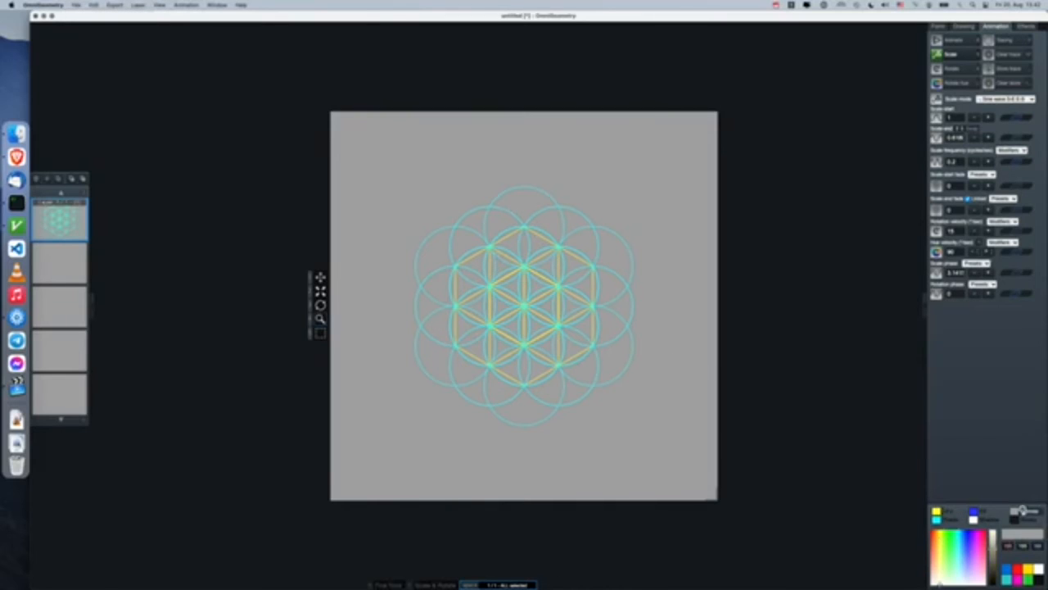
drag(992, 550, 991, 564)
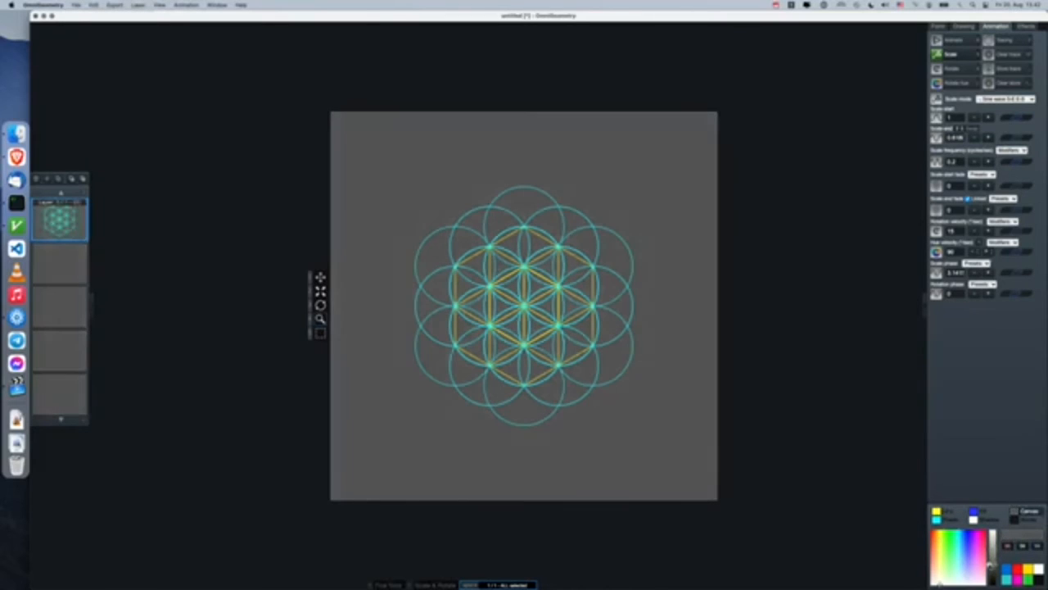
click(77, 5)
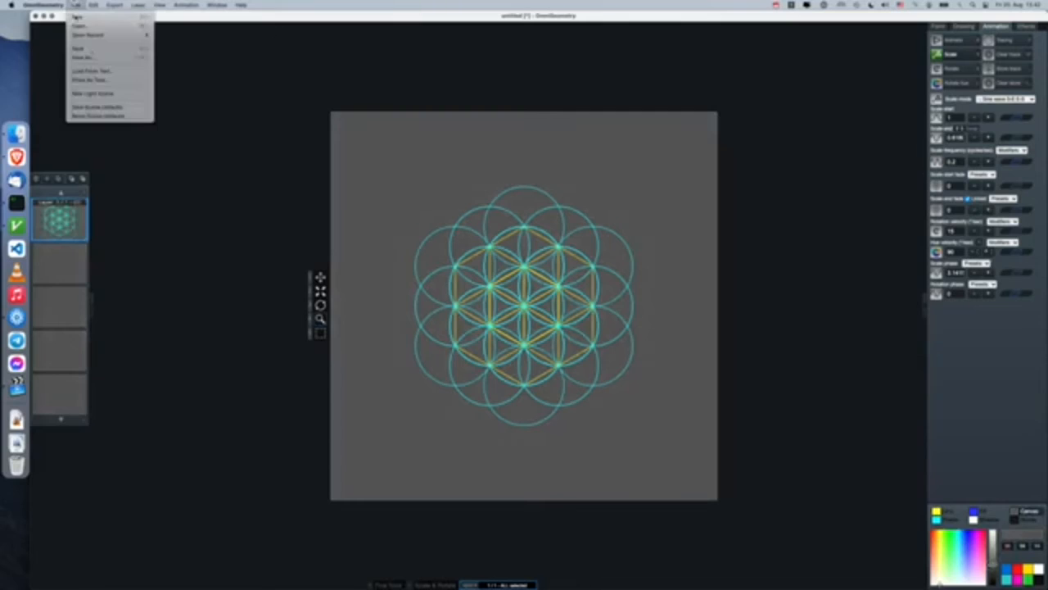
click(96, 106)
Create a new scene from the saved defaults, discarding the unsaved circle pattern.
click(76, 4)
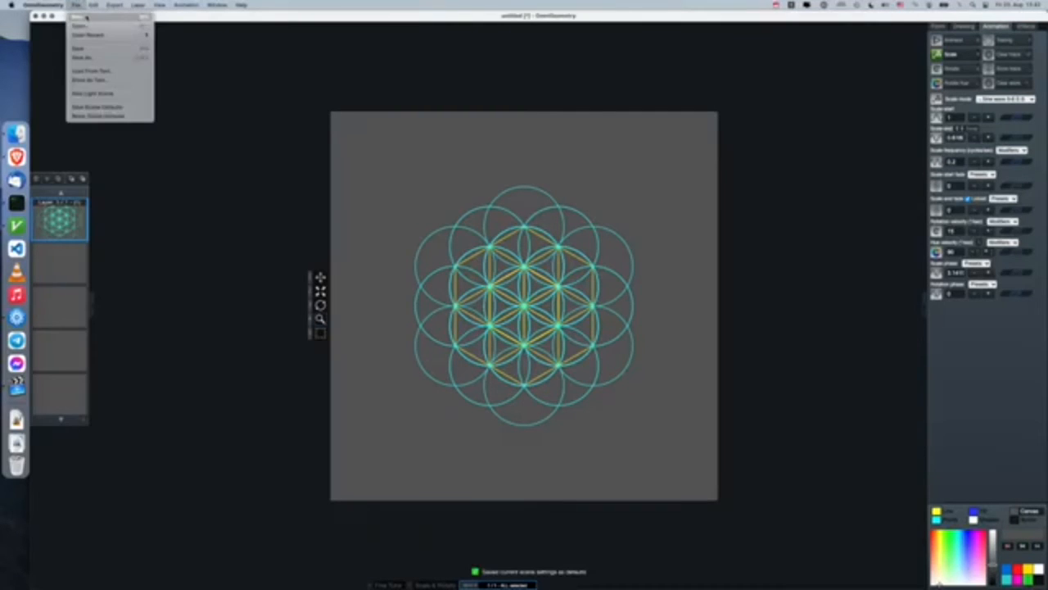
click(78, 16)
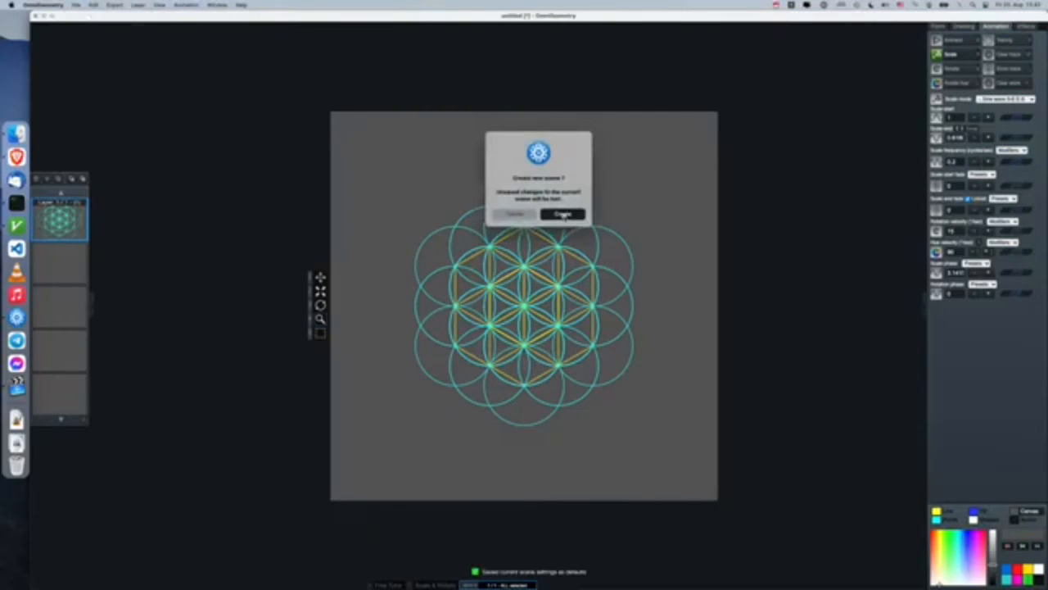
click(563, 214)
Give the new shape six points, show its point circles at radius 64, and display the drawing settings.
key(4)
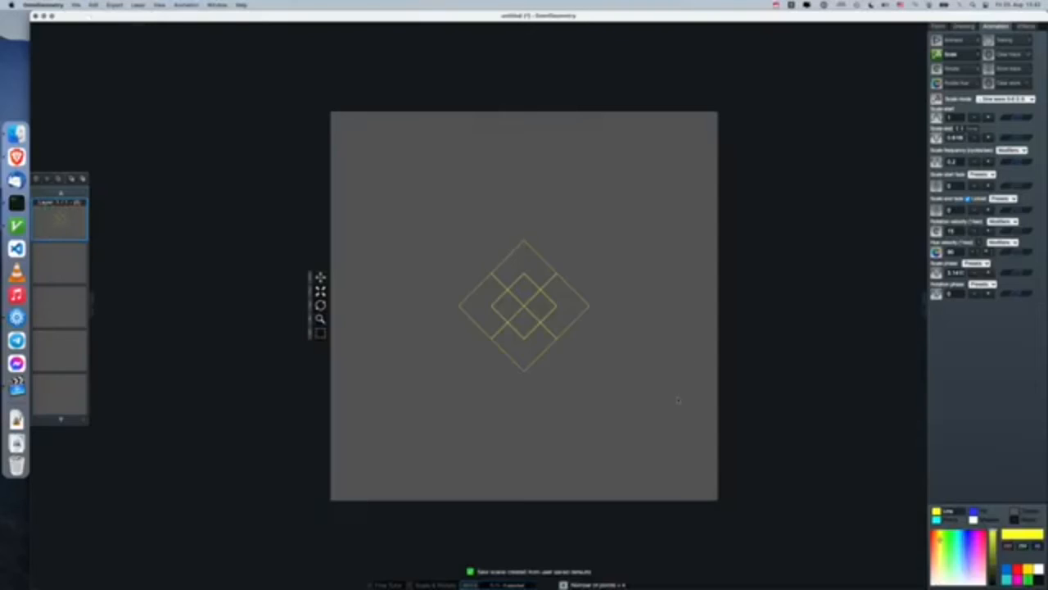
key(6)
key(p)
key(Up)
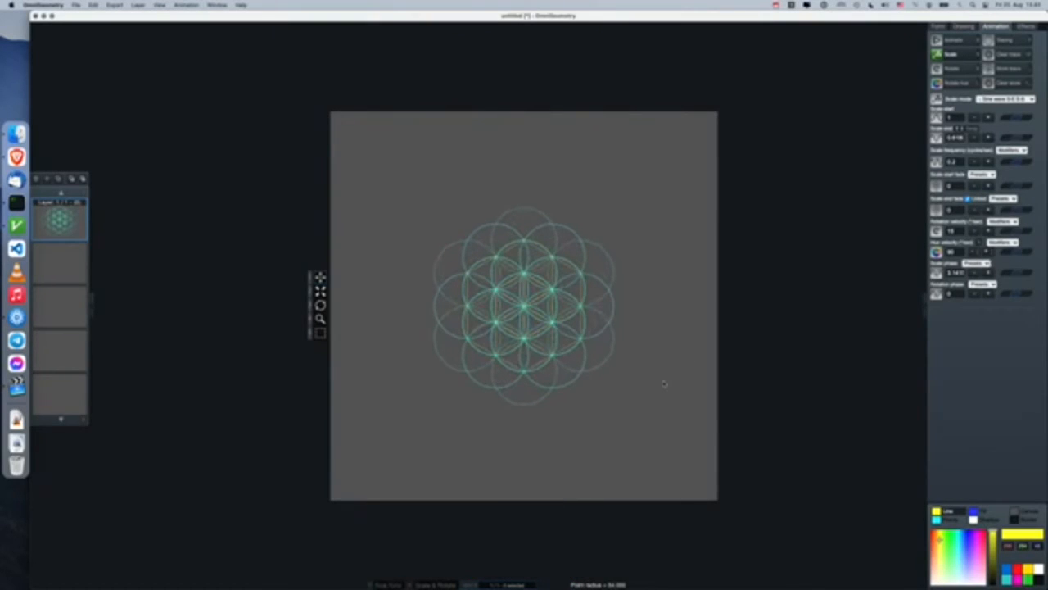
click(962, 28)
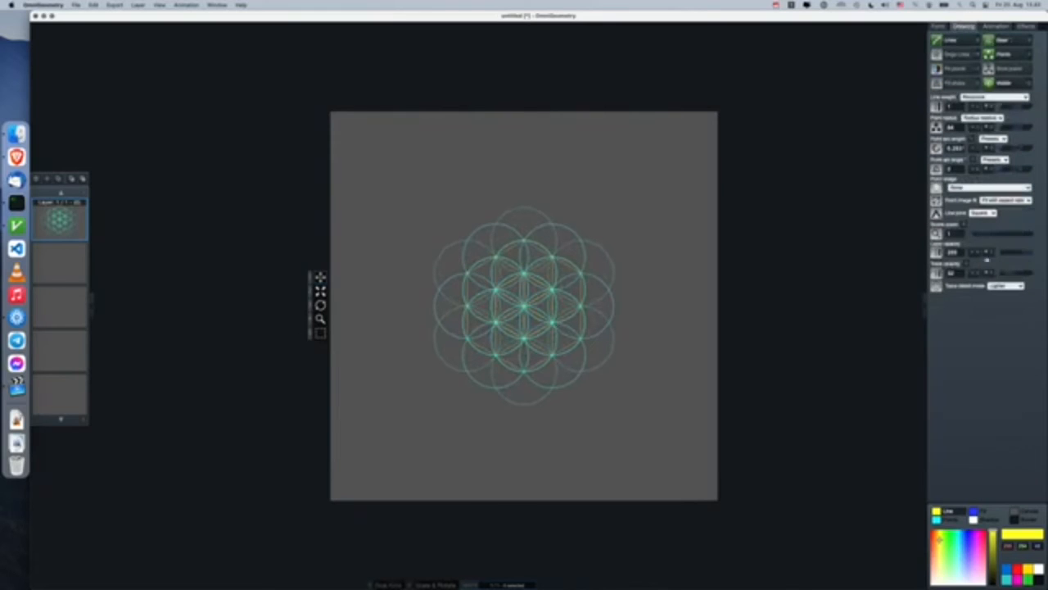
Run the animation with tracing while scaling the pattern up to fill the canvas, and stop it.
key(space)
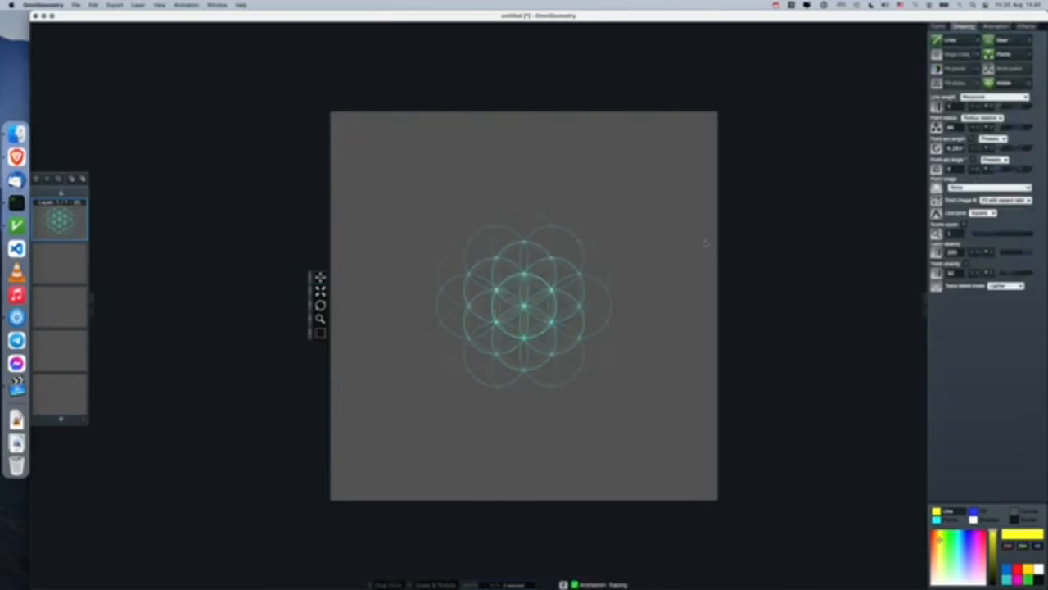
key(s)
scroll(706, 244, up, 5)
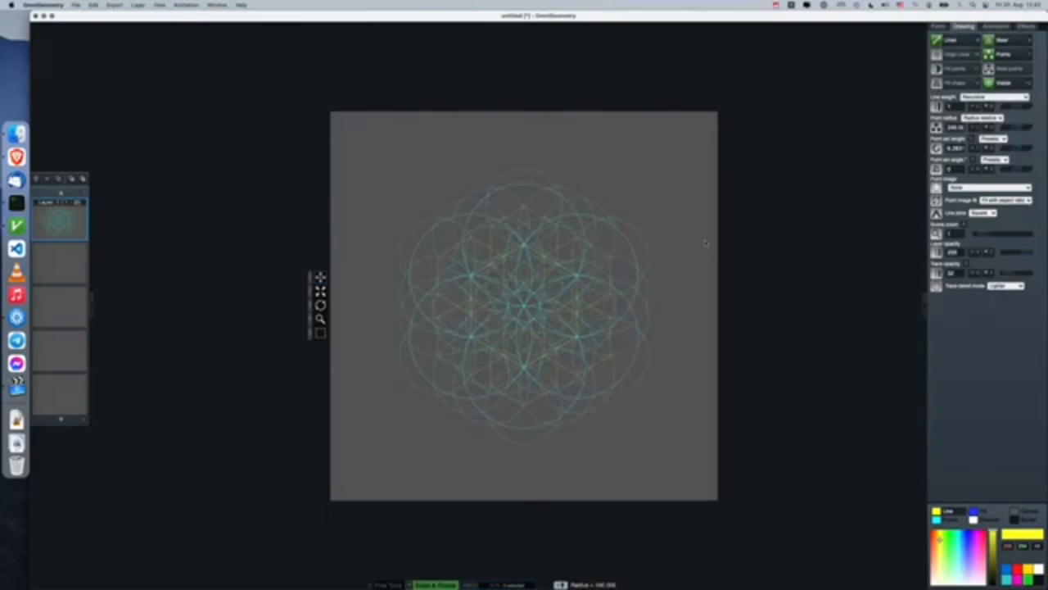
key(space)
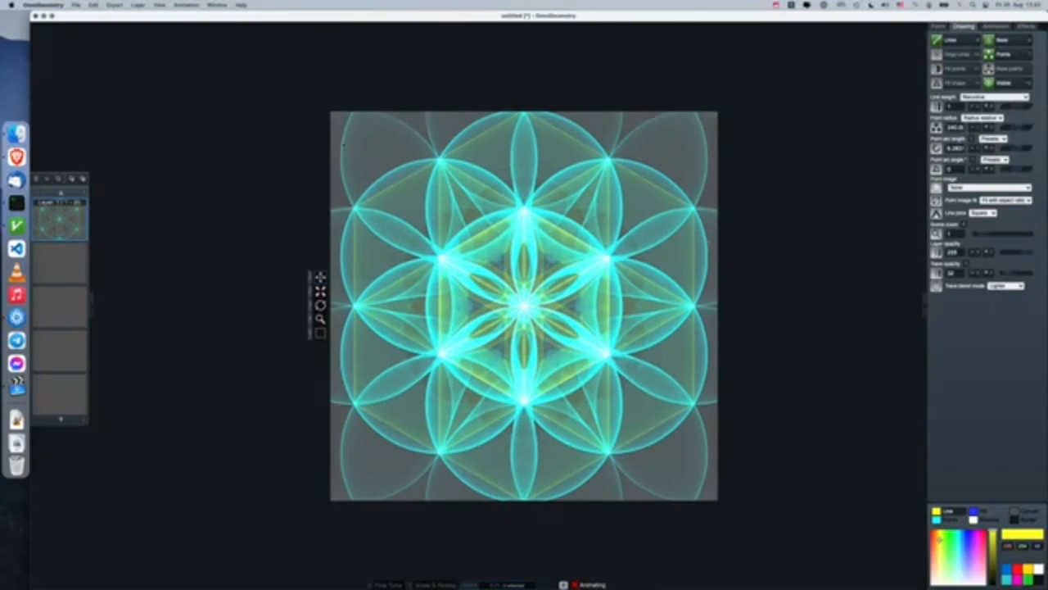
Reset the scene defaults to the original settings and create a new scene, discarding the traced design.
click(76, 5)
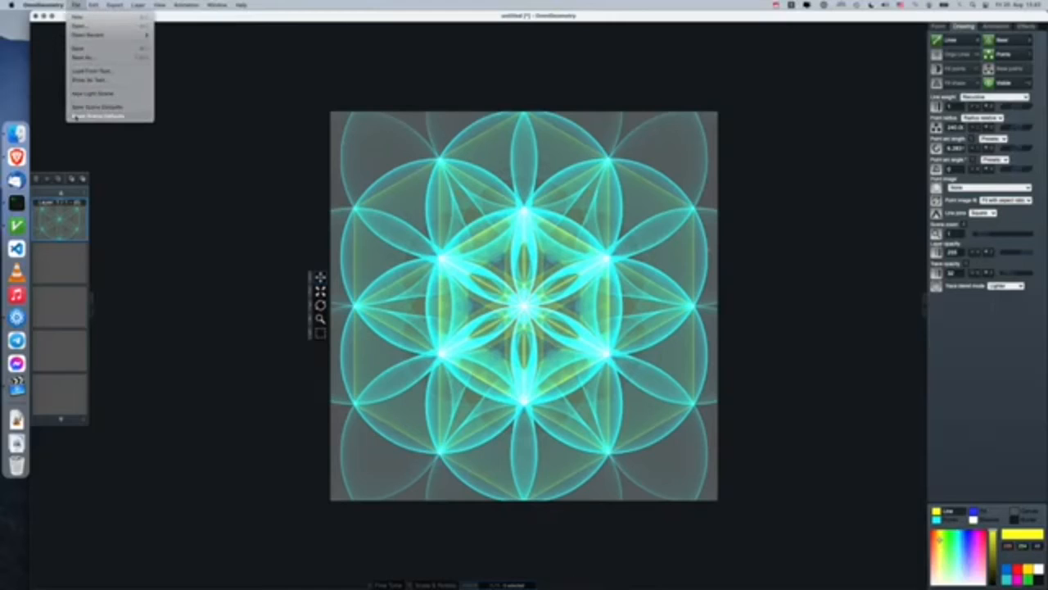
click(120, 116)
click(75, 5)
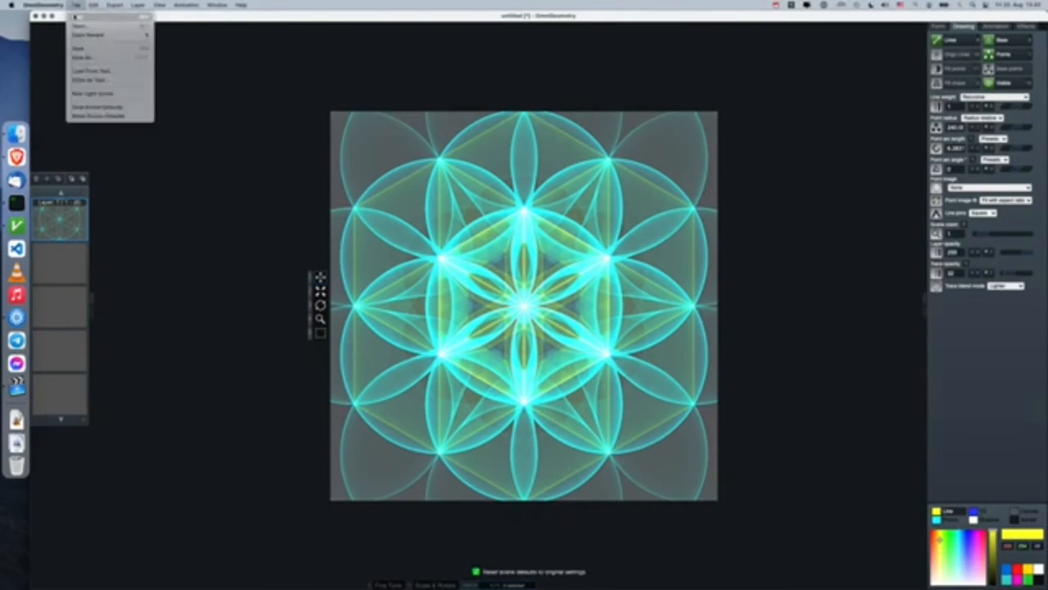
click(81, 25)
click(562, 214)
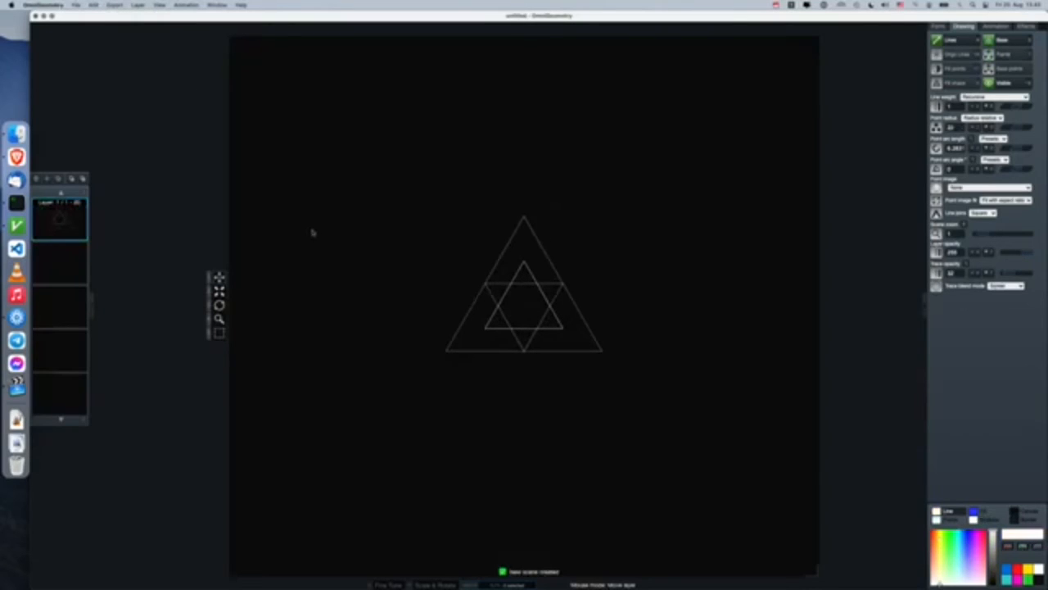
Set the default triangle to six points and enlarge the resulting pattern to a radius of about 195.
key(Up)
key(Up)
key(Up)
key(s)
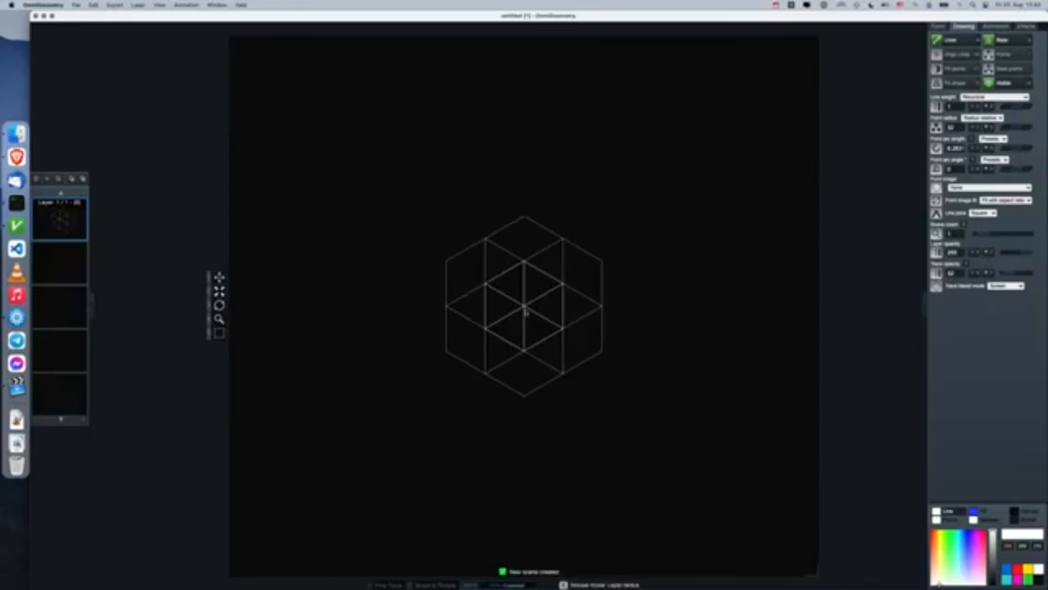
drag(526, 312, 543, 224)
Turn the six-point pattern's straight lines into curves and recolour them cyan.
key(c)
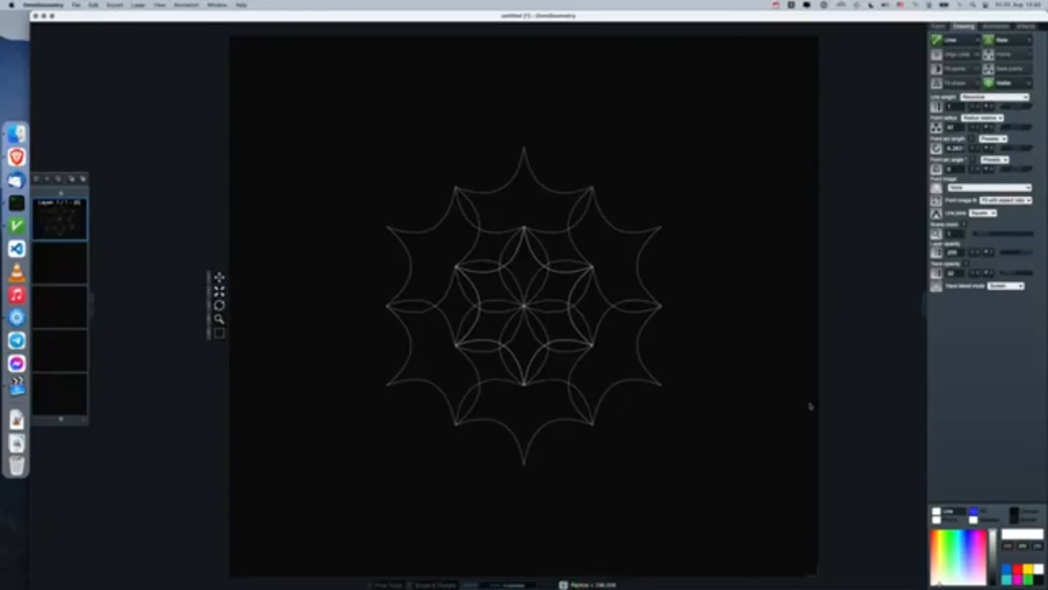
click(960, 536)
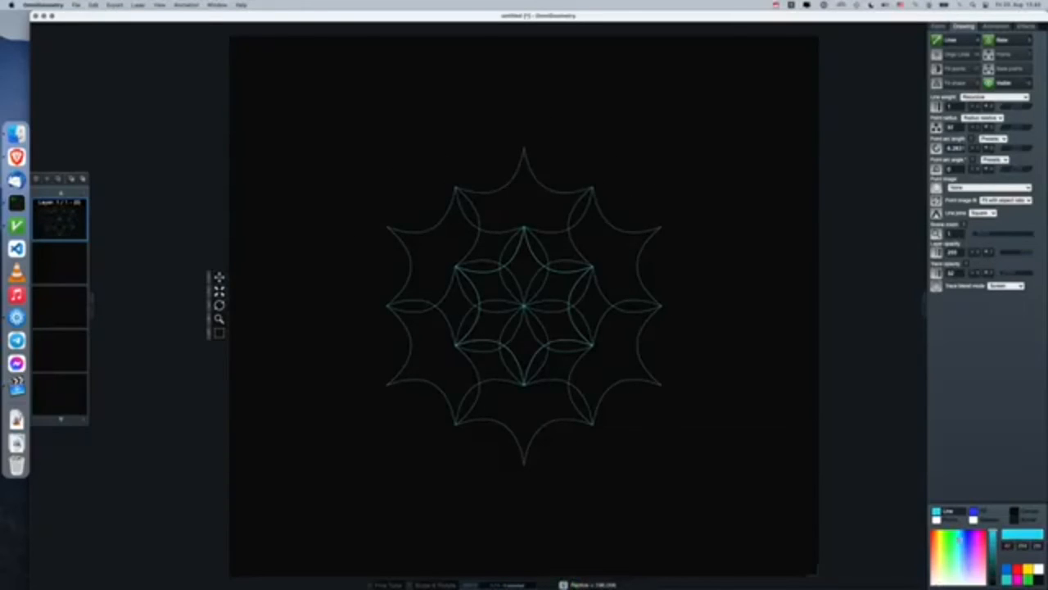
Set the trace blend mode to Lighter and zoom the scene in to about 1.3.
click(1004, 287)
click(1004, 294)
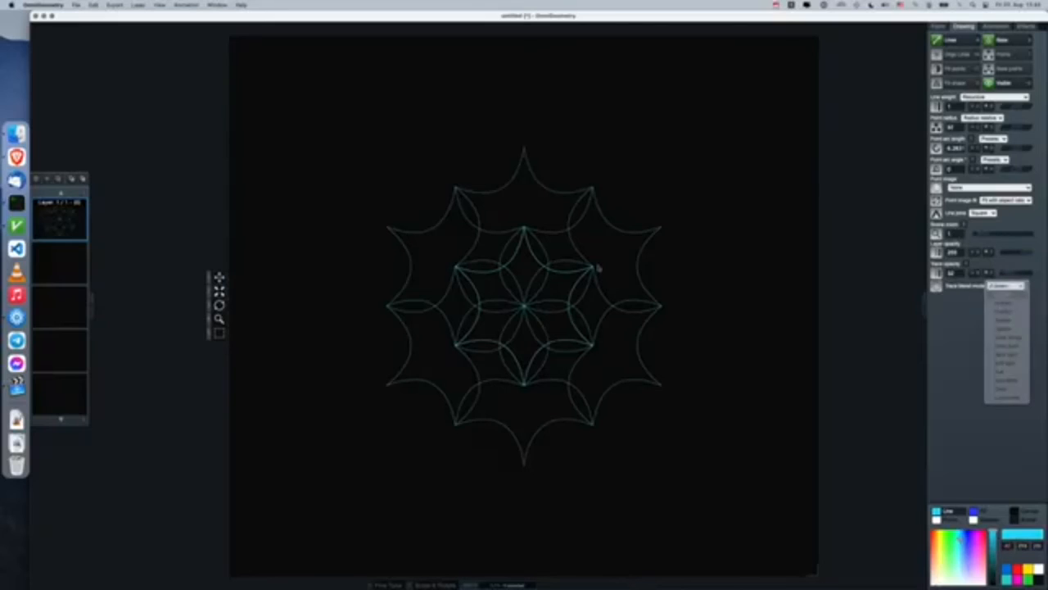
key(z)
drag(569, 293, 562, 236)
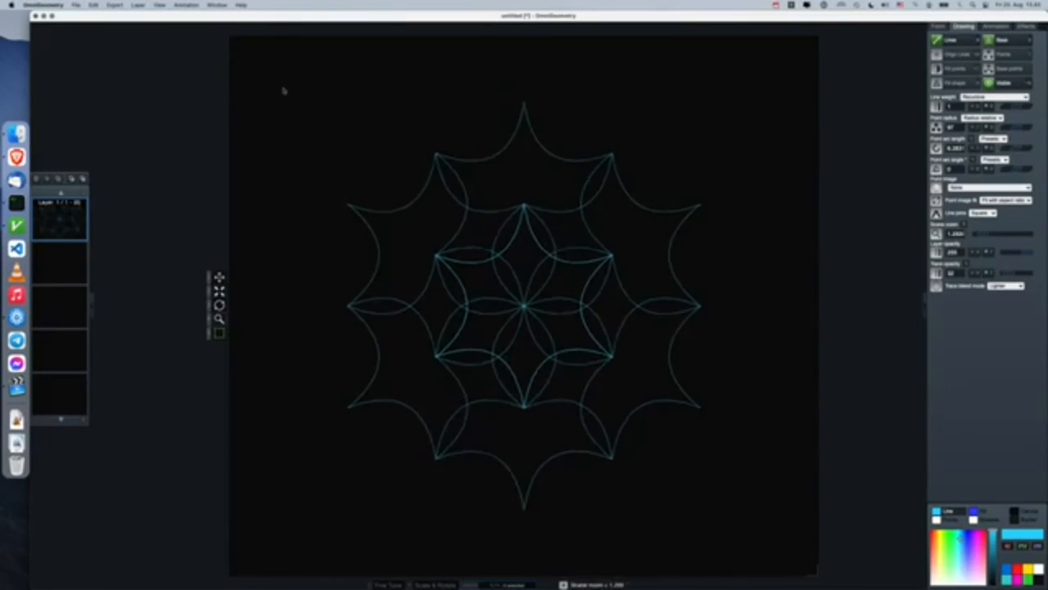
Scale the cyan pattern up to the canvas edges, and shrink it back to a small figure around the centre.
click(185, 5)
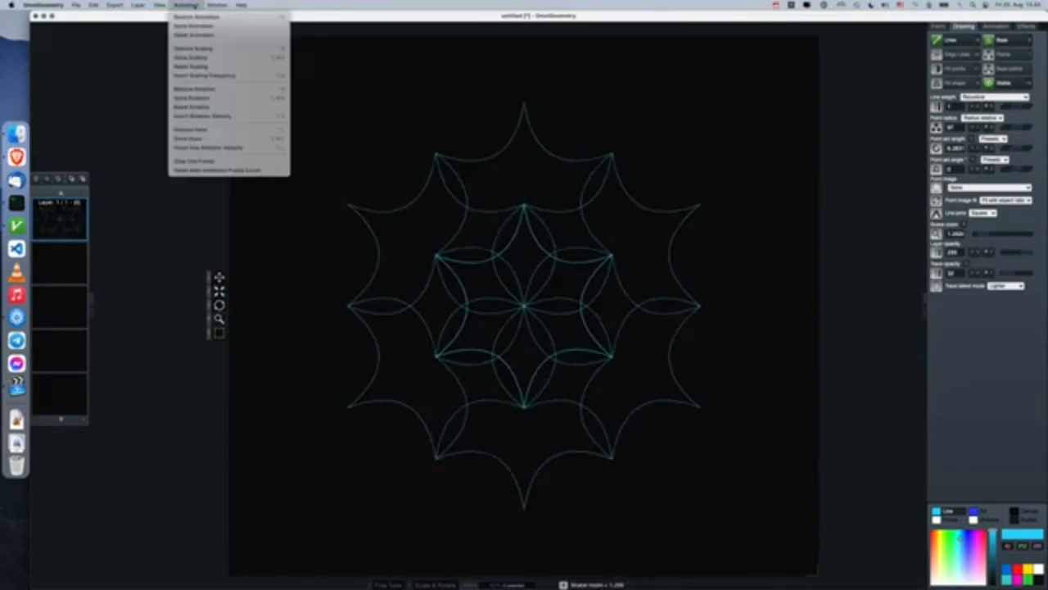
click(350, 128)
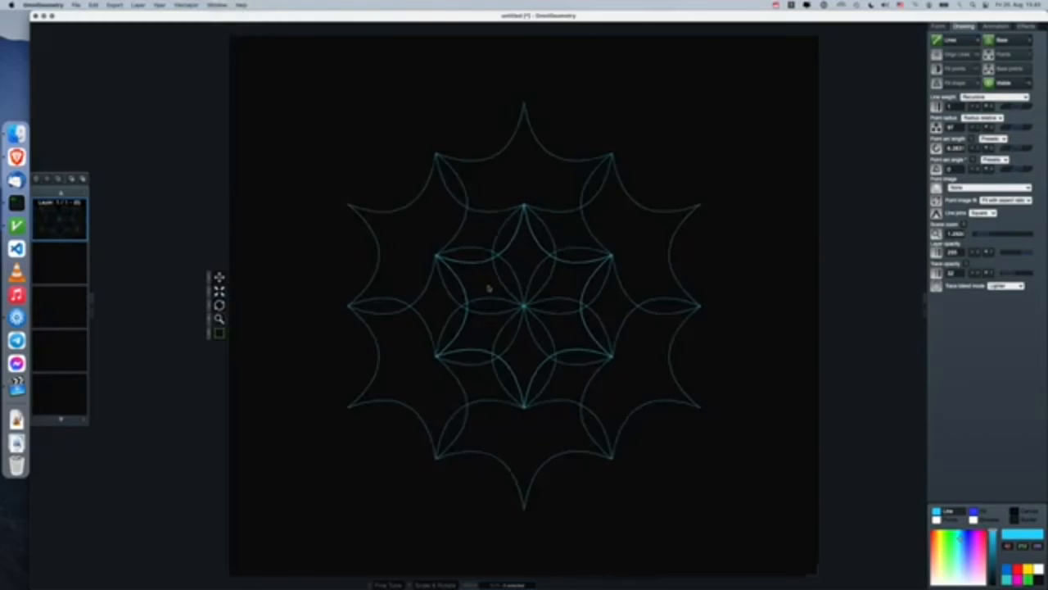
scroll(489, 288, up, 10)
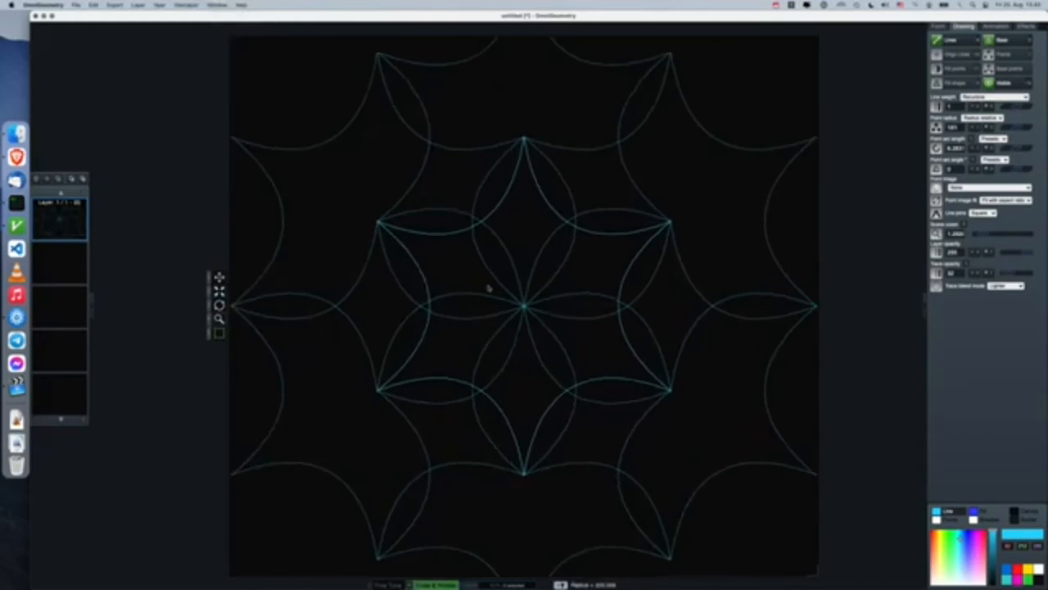
scroll(488, 288, down, 15)
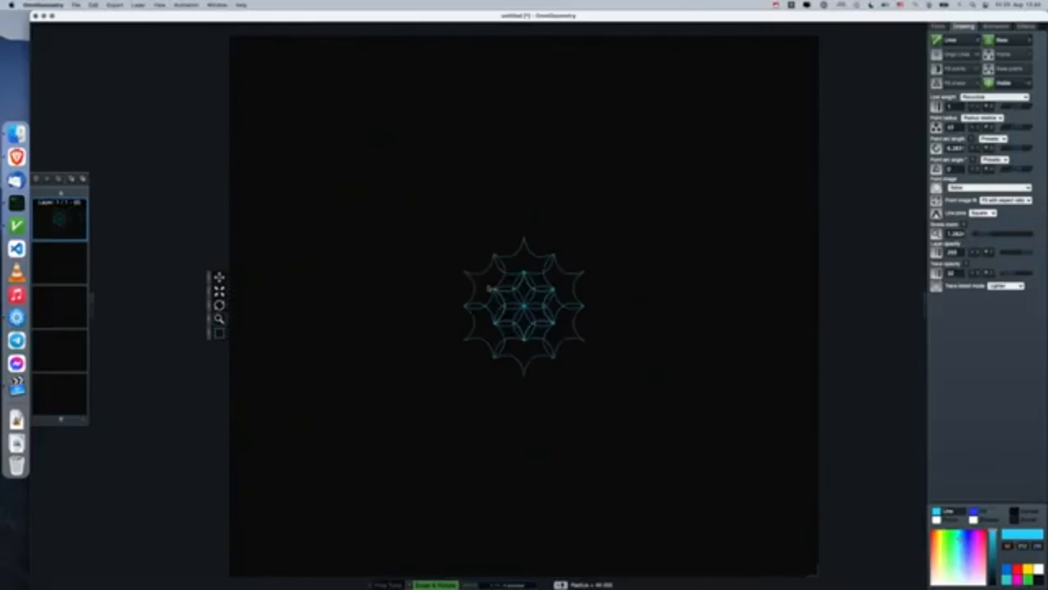
Set the animation's scale mode to saw wave and start animating the pattern.
click(996, 27)
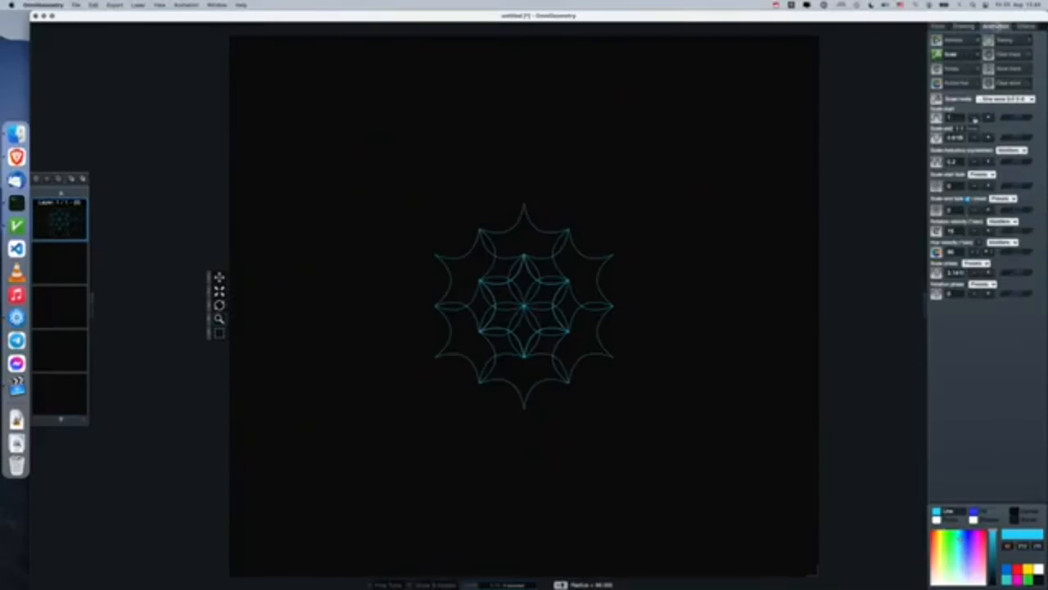
click(1004, 98)
click(1004, 107)
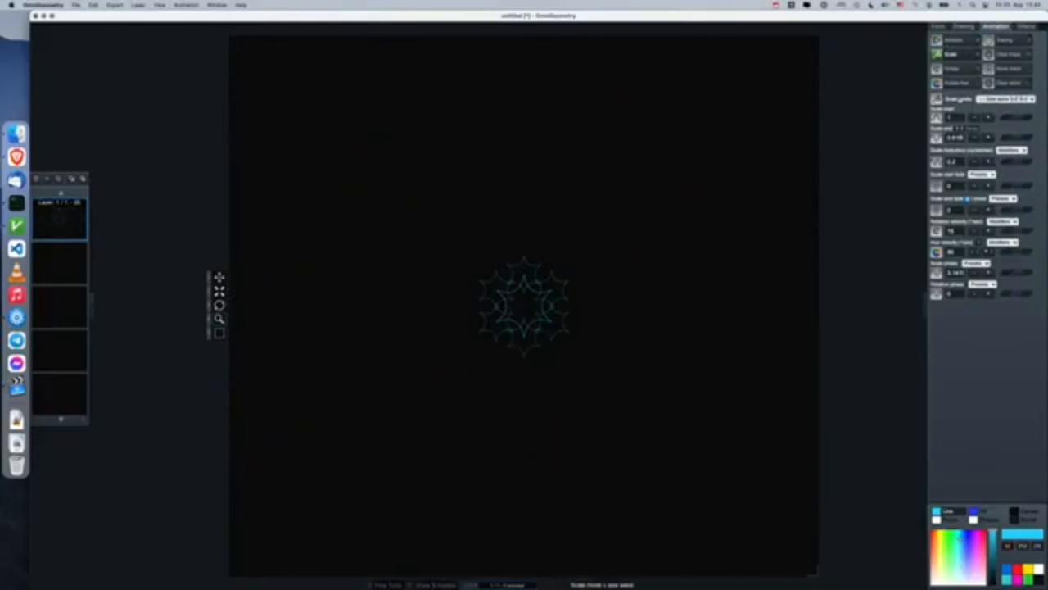
click(956, 41)
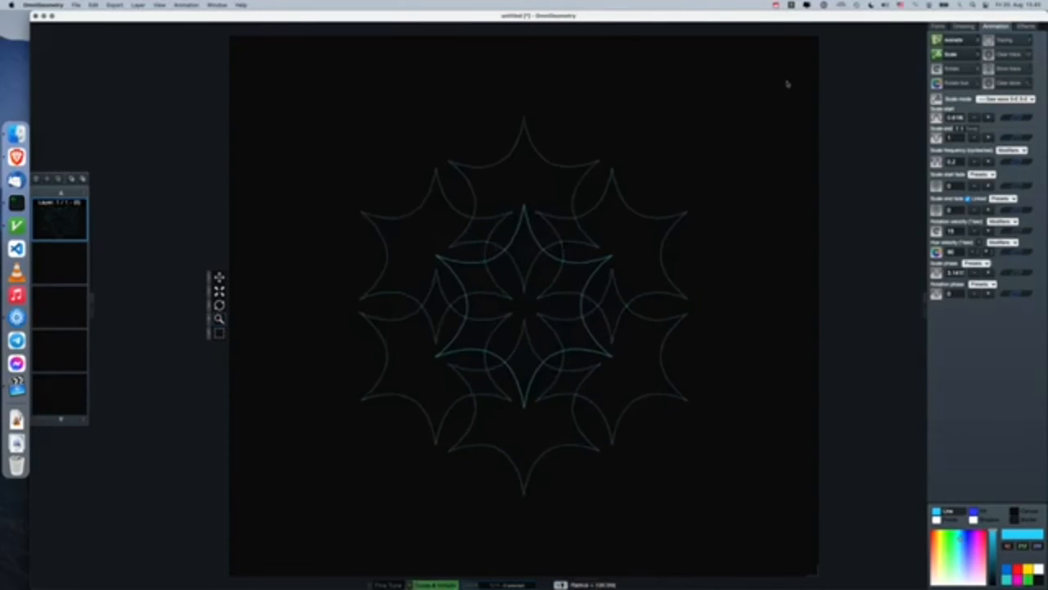
Set the linked scale start and end fades to 0.2 and duplicate the animated layer into a stack of copies.
click(991, 175)
click(982, 194)
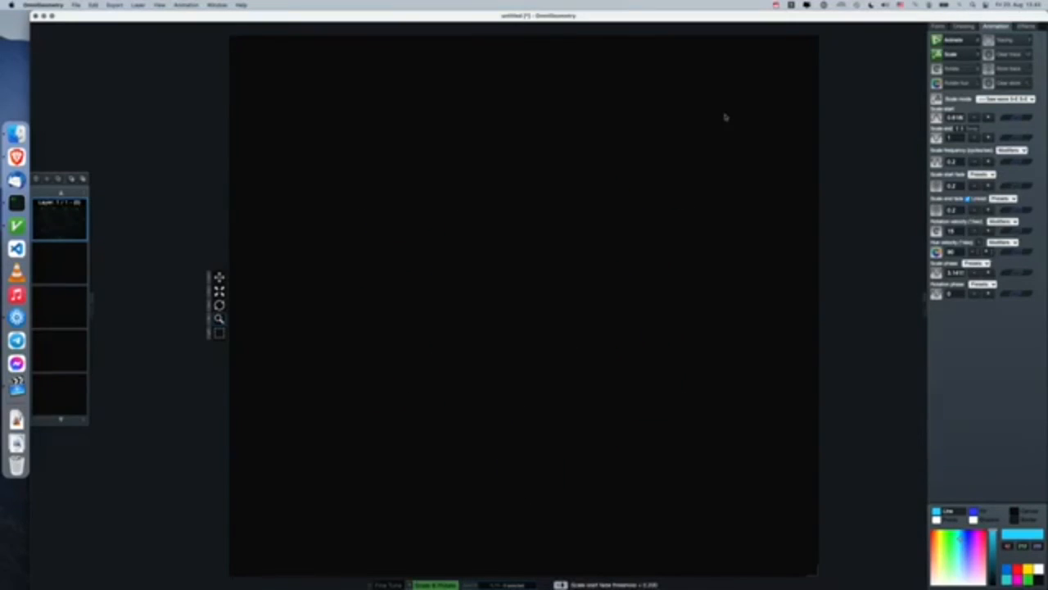
key(super+c)
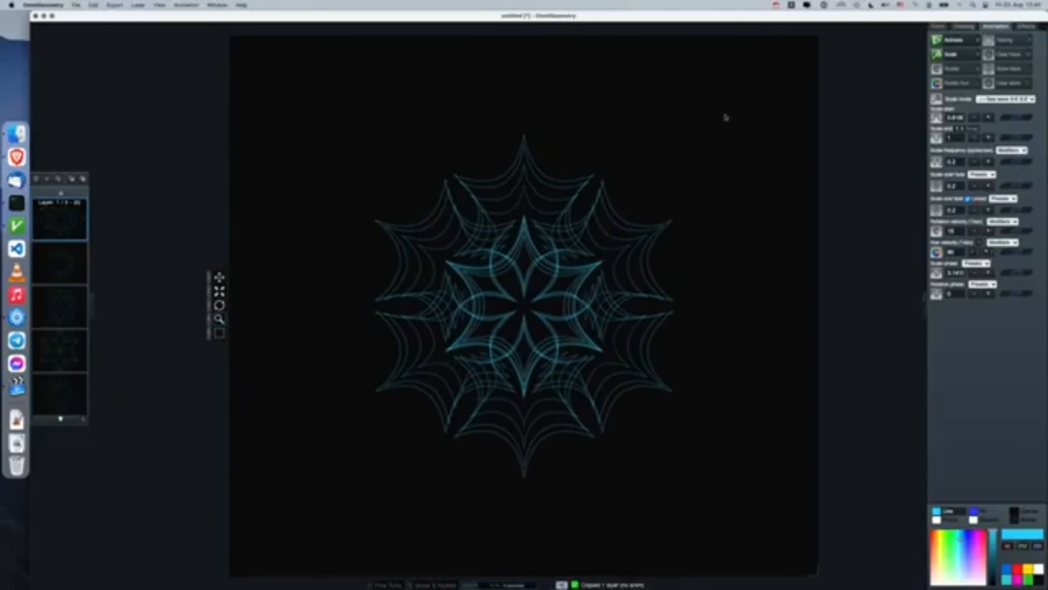
Select all layers, zoom the scene in to about 1.46, and trace the animation with hue rotation enabled.
key(super+a)
drag(590, 196, 628, 140)
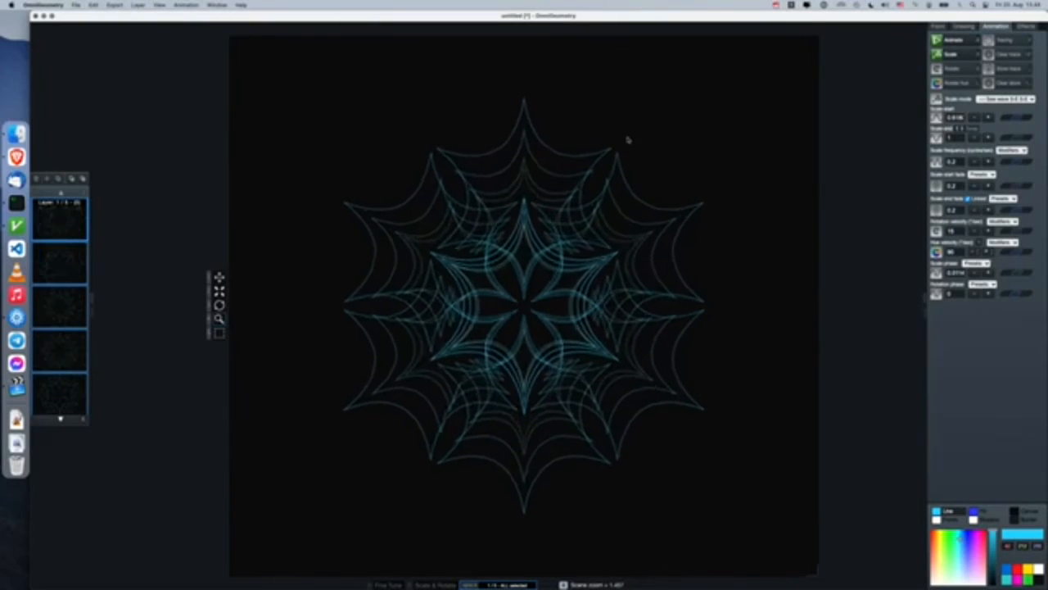
key(h)
key(t)
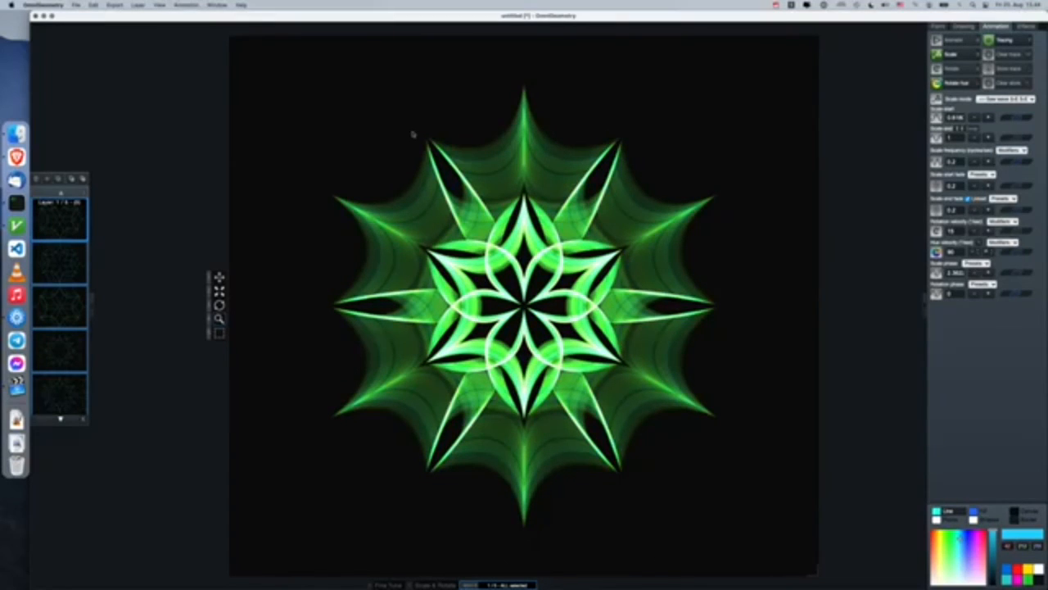
Save the traced scene as TraceSave.
click(78, 4)
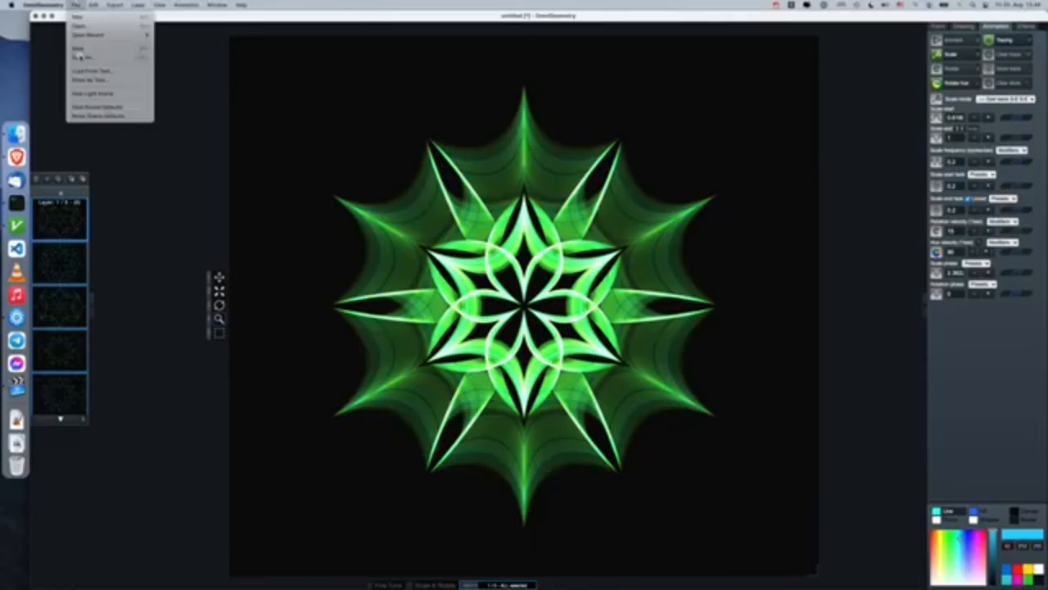
click(224, 88)
key(super+s)
text(Trac)
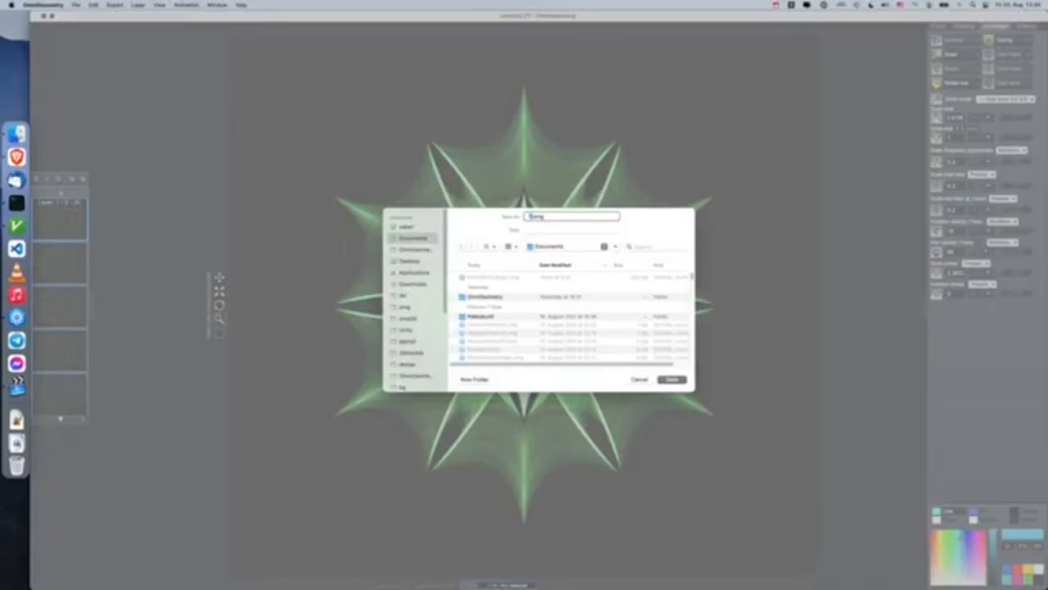
text(eSaw)
key(Return)
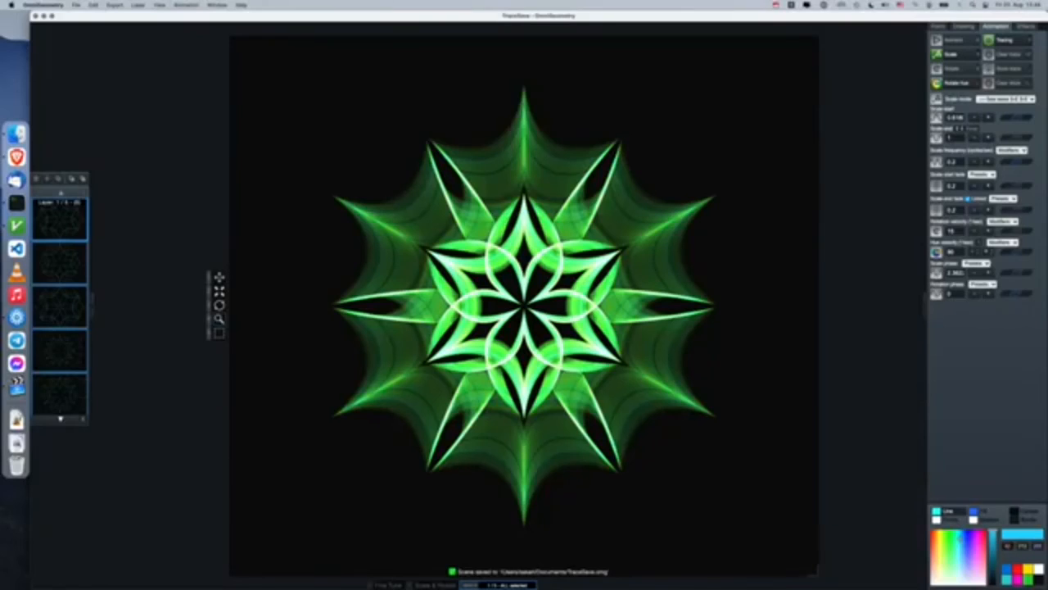
Create a new scene and reopen TraceSave from the recently used scenes.
click(75, 4)
click(82, 17)
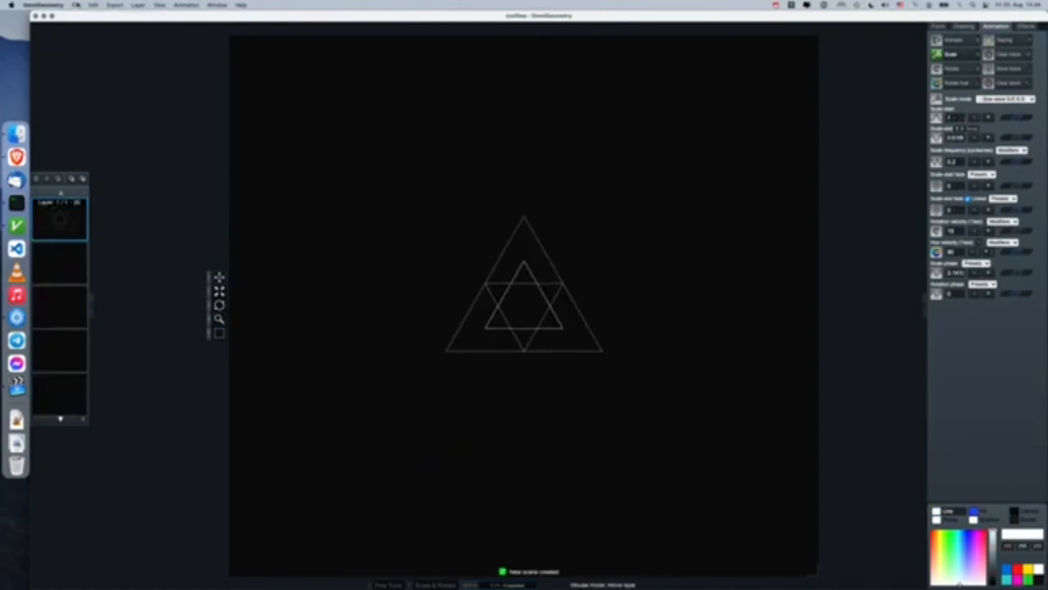
click(77, 5)
mouse_move(115, 35)
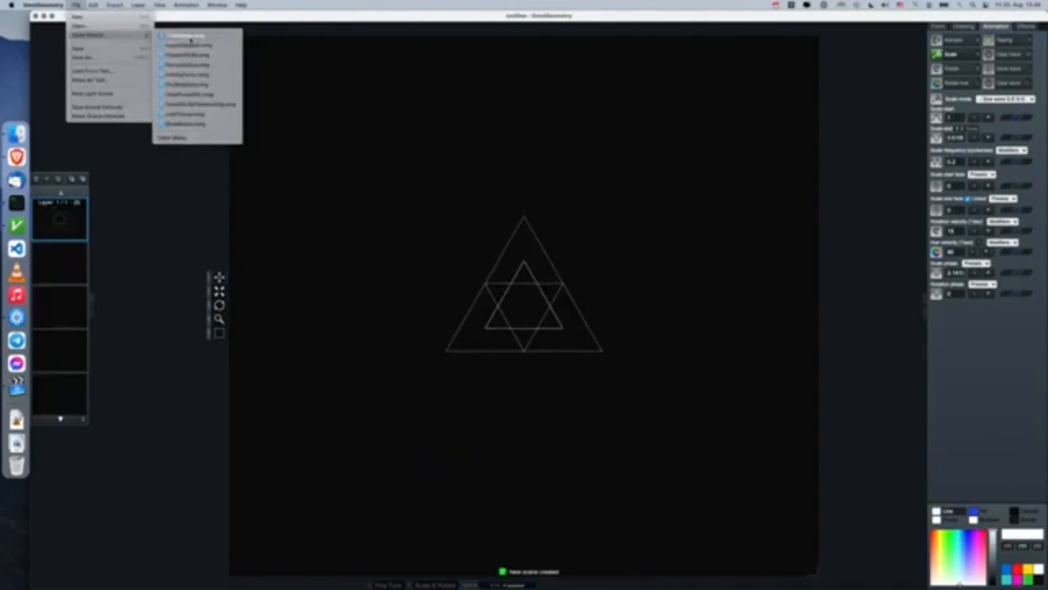
click(190, 39)
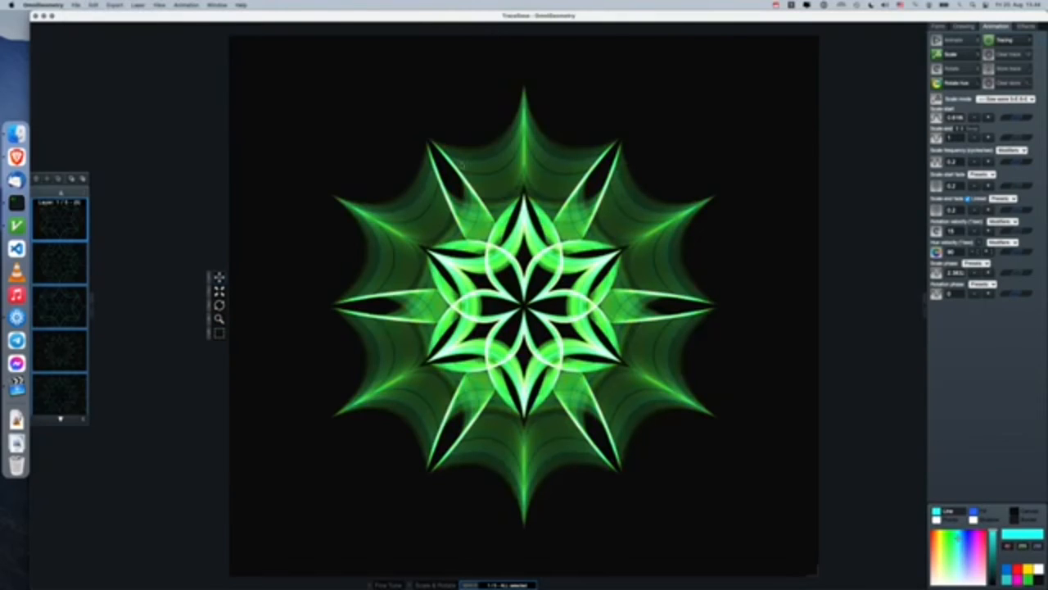
Keep the reopened scene's animation stopped and shrink the line pattern to about half its radius.
key(a)
key(a)
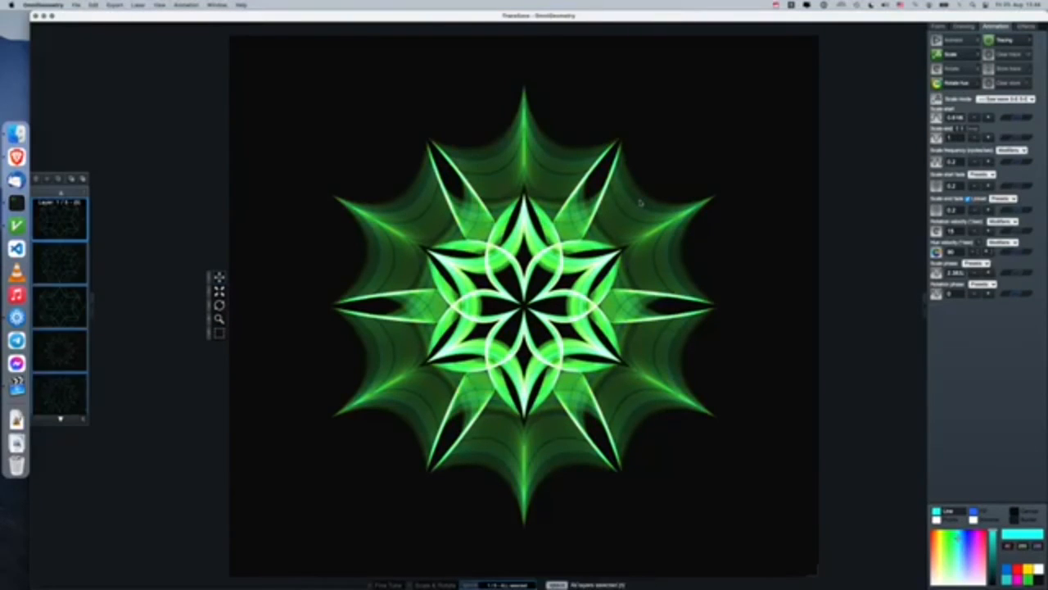
key(a)
key(ctrl+Up)
key(ctrl+Down)
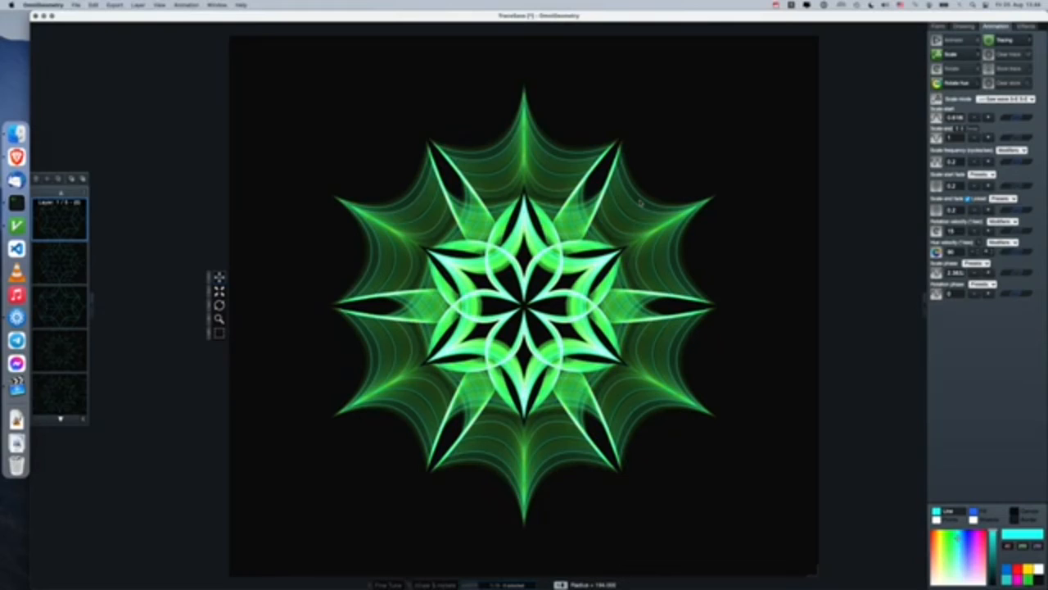
key(ctrl+Down)
key(ctrl+Down)
key(ctrl+Down)
key(ctrl+Down)
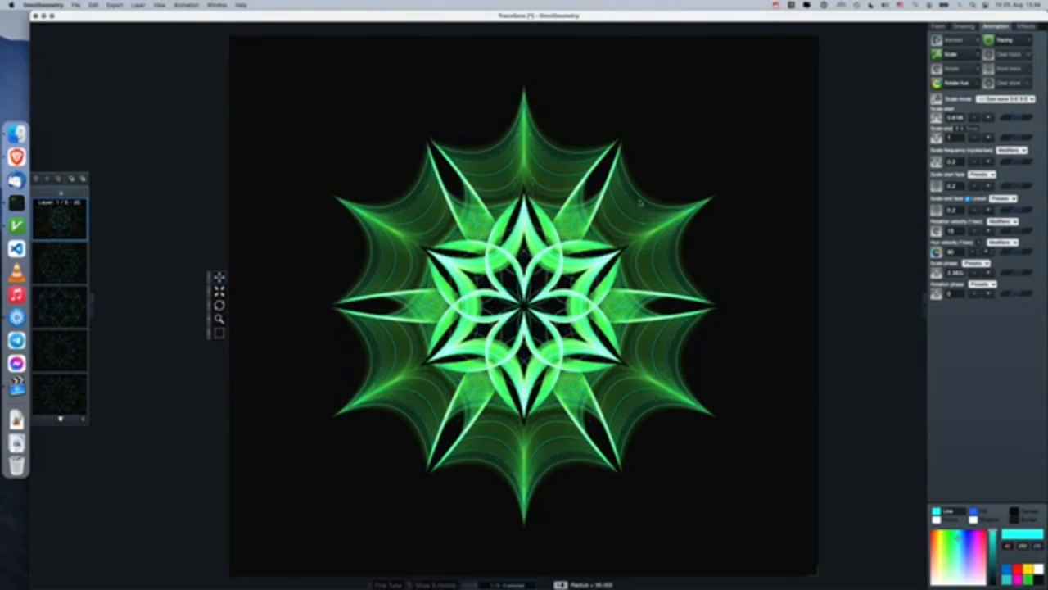
Clear the new tracing, run the animation with tracing off, and shift the pattern's colour hues while scaling it down.
key(s)
key(ctrl)
key(c)
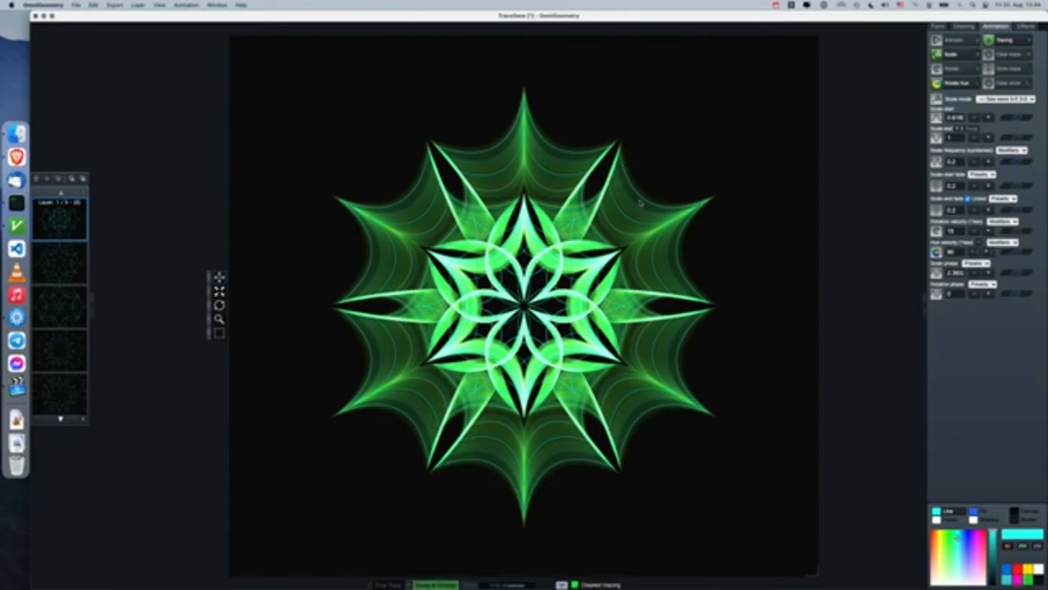
key(a)
key(t)
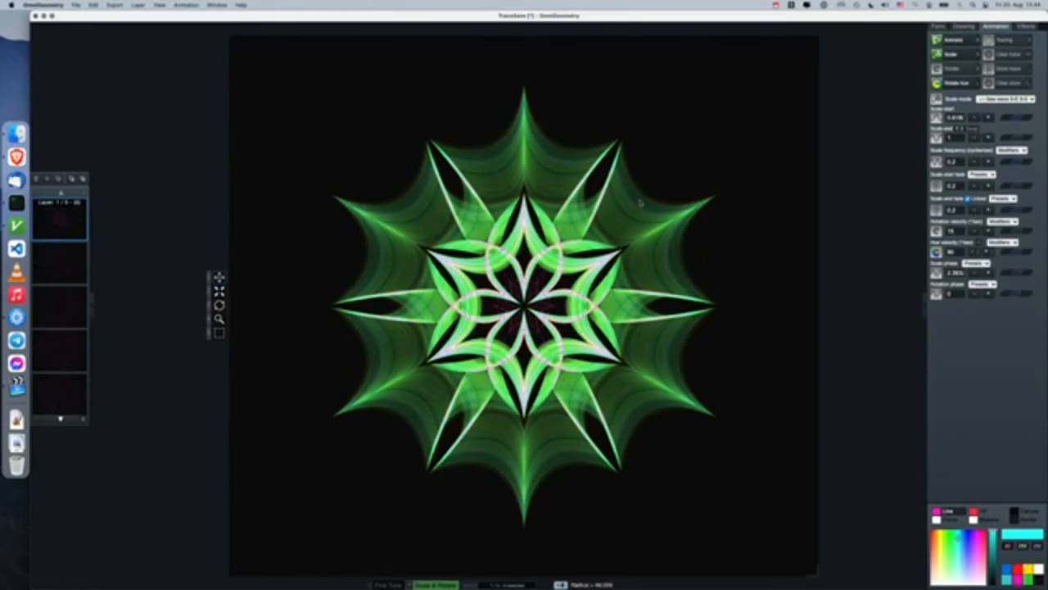
scroll(640, 203, down, 5)
key(ctrl)
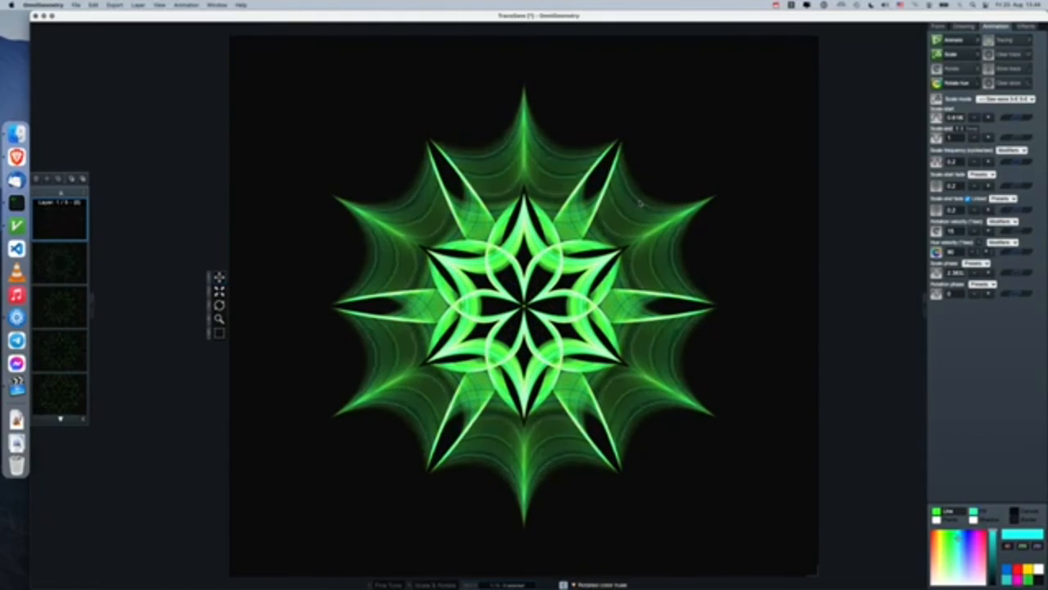
Select all layers, change their curves to straight lines, and scale the pattern down into the star's centre with tracing on.
key(super+a)
key(t)
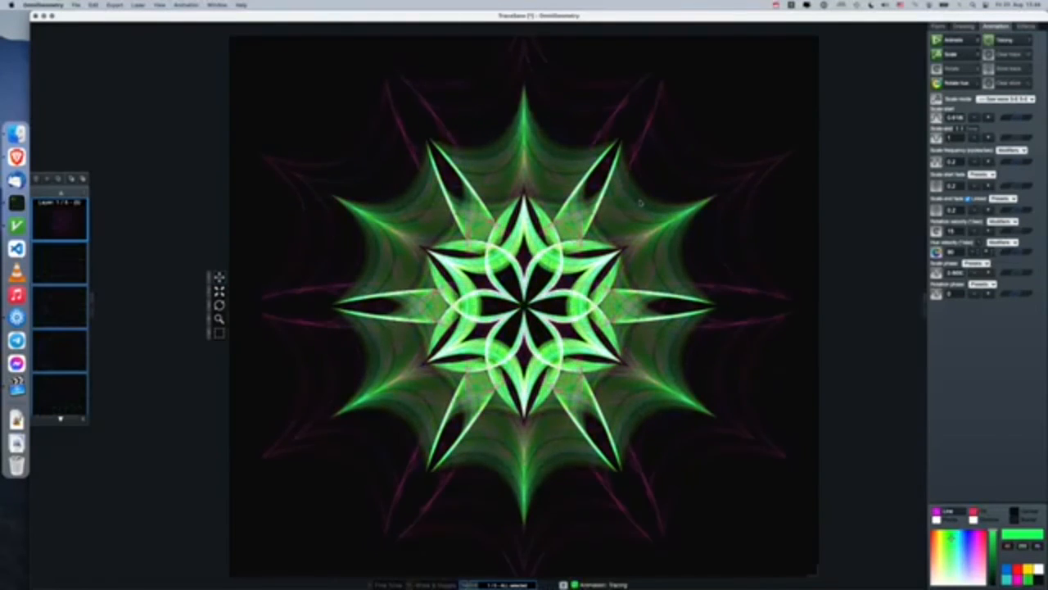
key(t)
key(shift+t)
key(c)
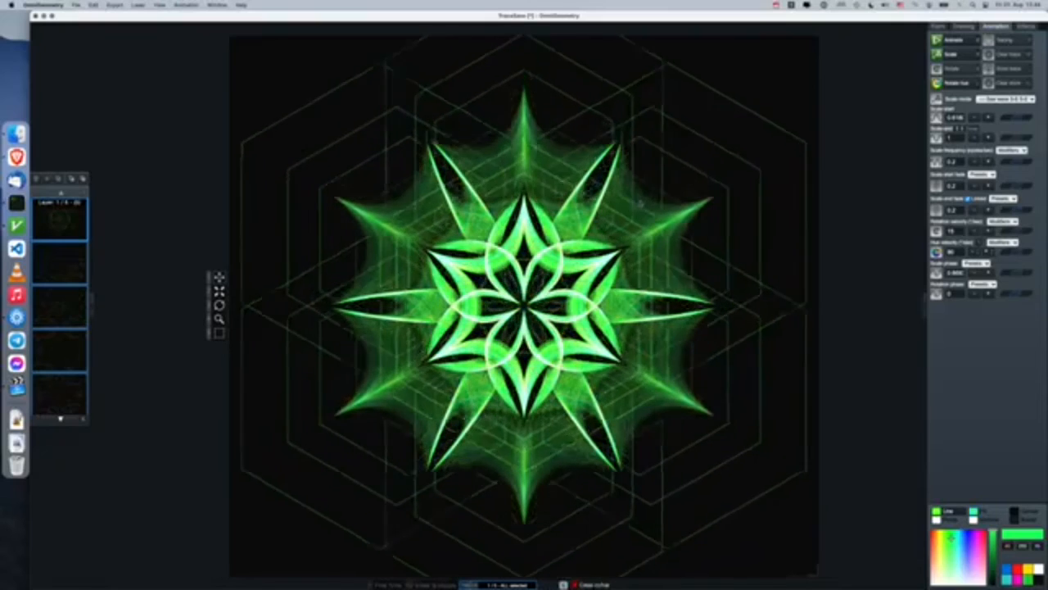
scroll(641, 202, down, 10)
key(t)
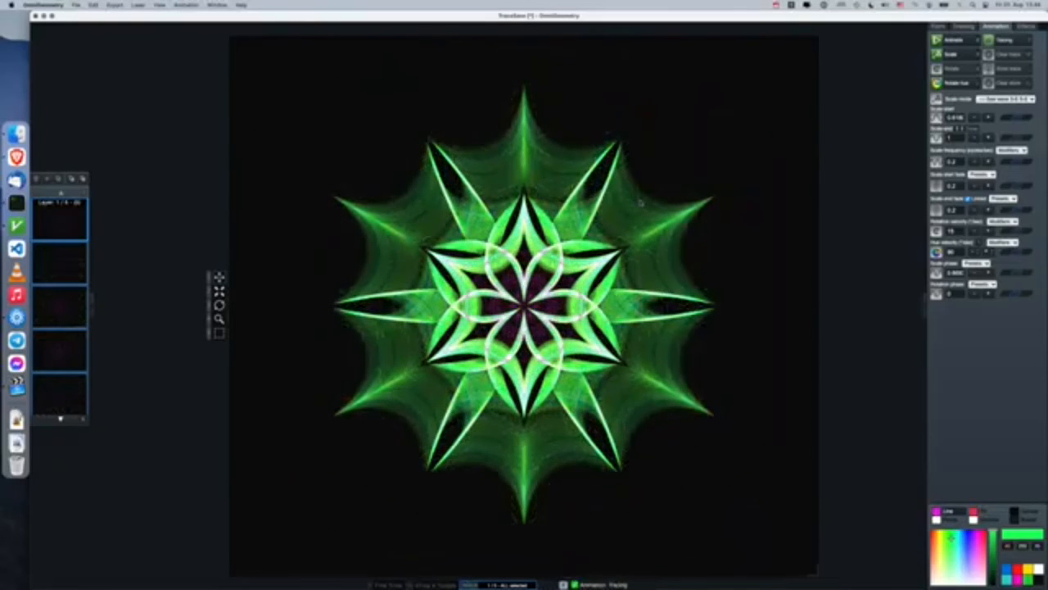
Clear the stray trace lines, lower the selected layers' opacity to about 240, and trace the pattern again.
key(t)
key(super+z)
scroll(641, 203, down, 1)
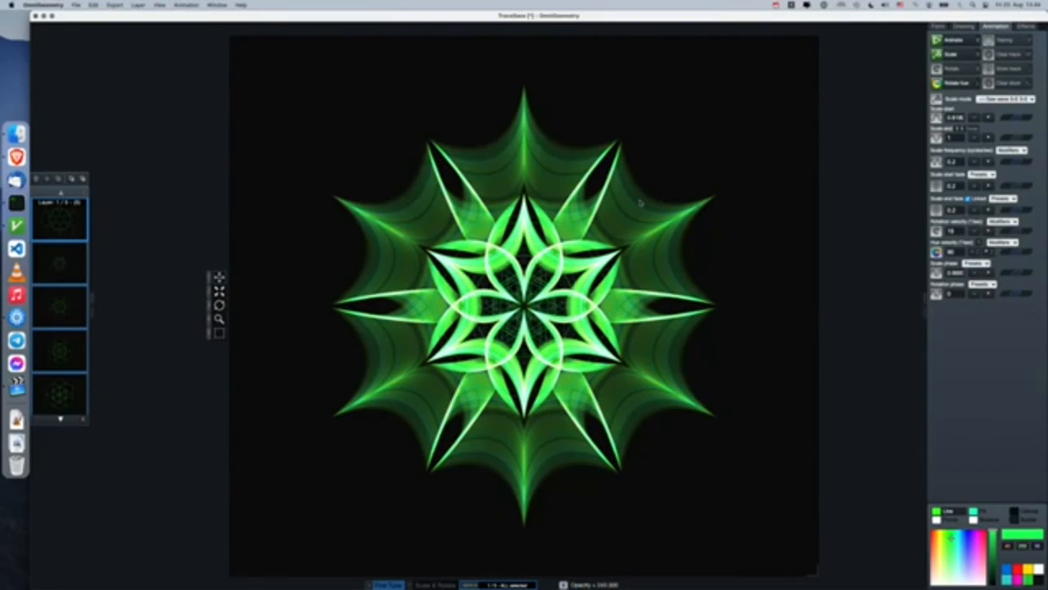
key(t)
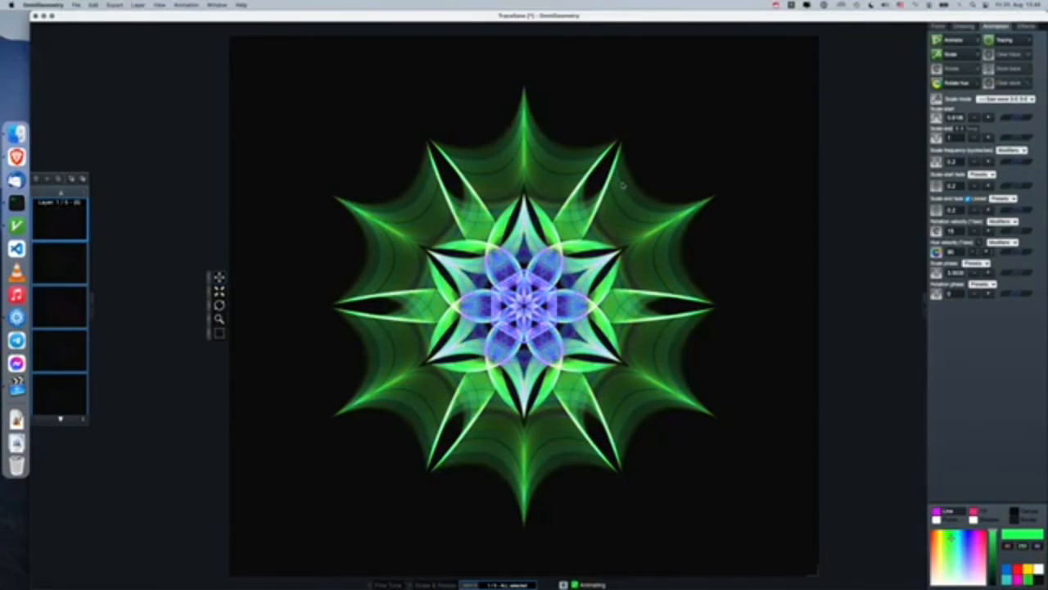
Clear the newly traced centre so the animation traces it afresh.
key(a)
key(a)
key(ctrl+t)
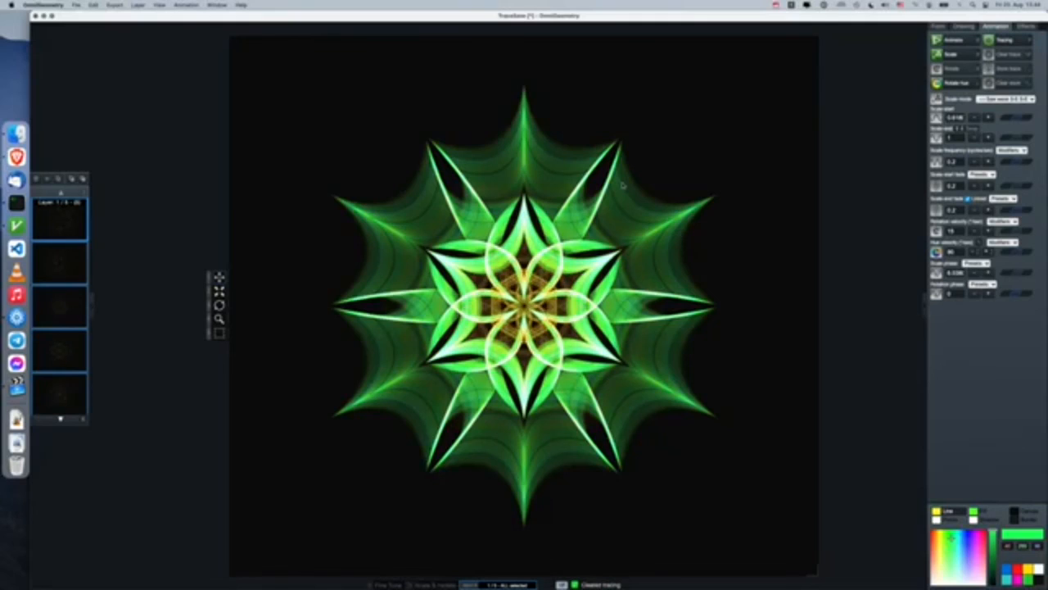
Stop the animation once the star's centre is traced and save the changes to TraceSave.
key(a)
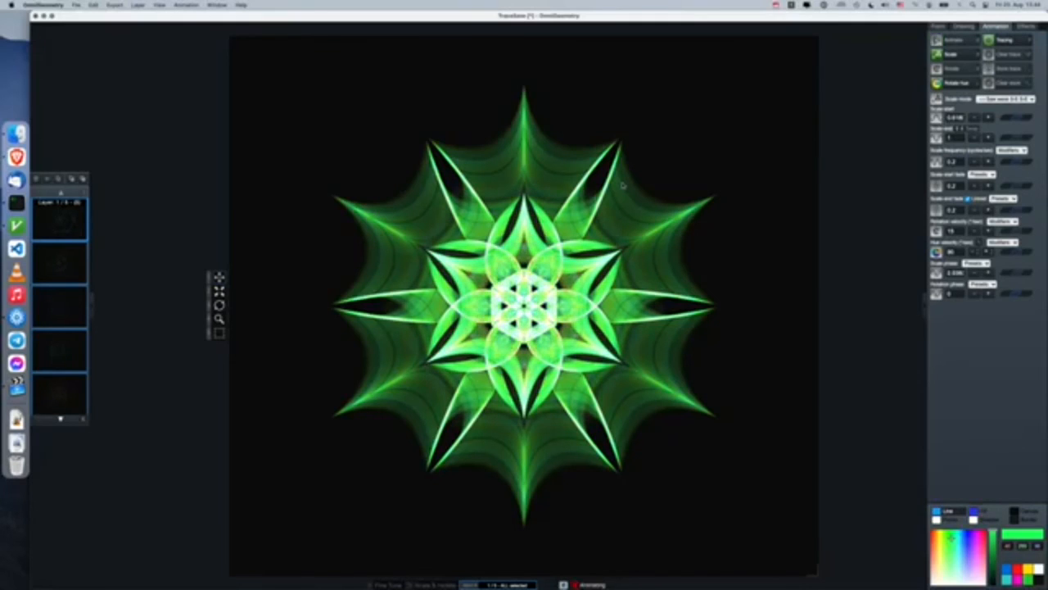
click(76, 5)
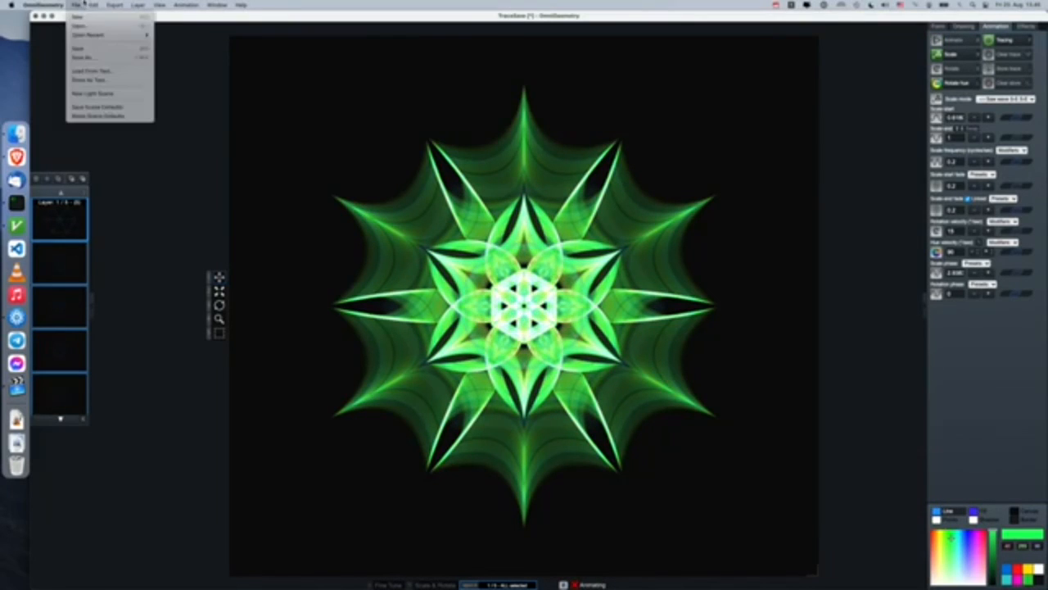
click(85, 47)
Create a new scene, and reopen the TraceSave scene from the recent files.
click(75, 5)
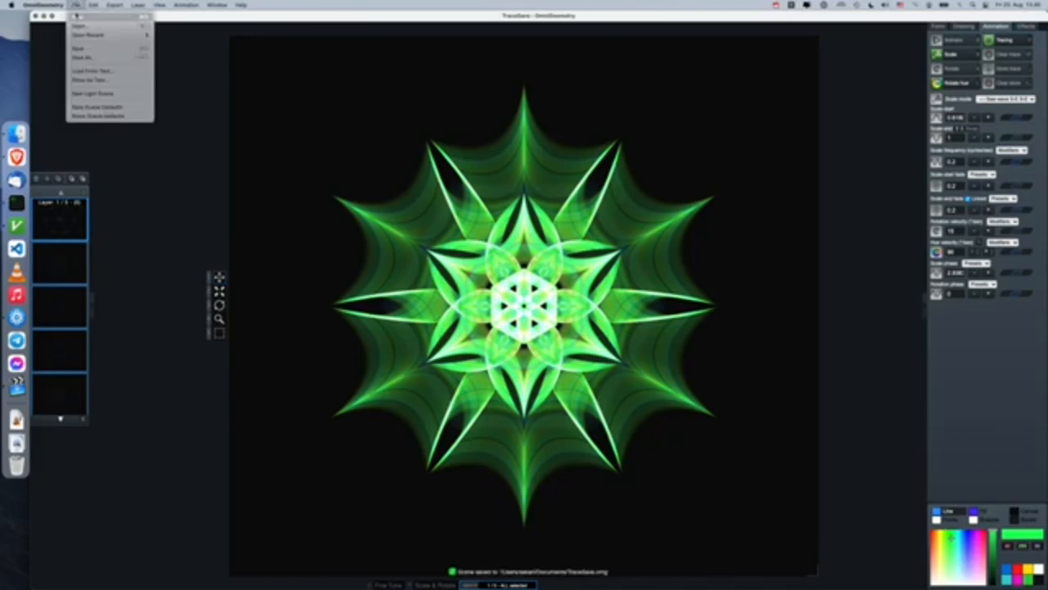
click(77, 16)
click(75, 5)
mouse_move(107, 34)
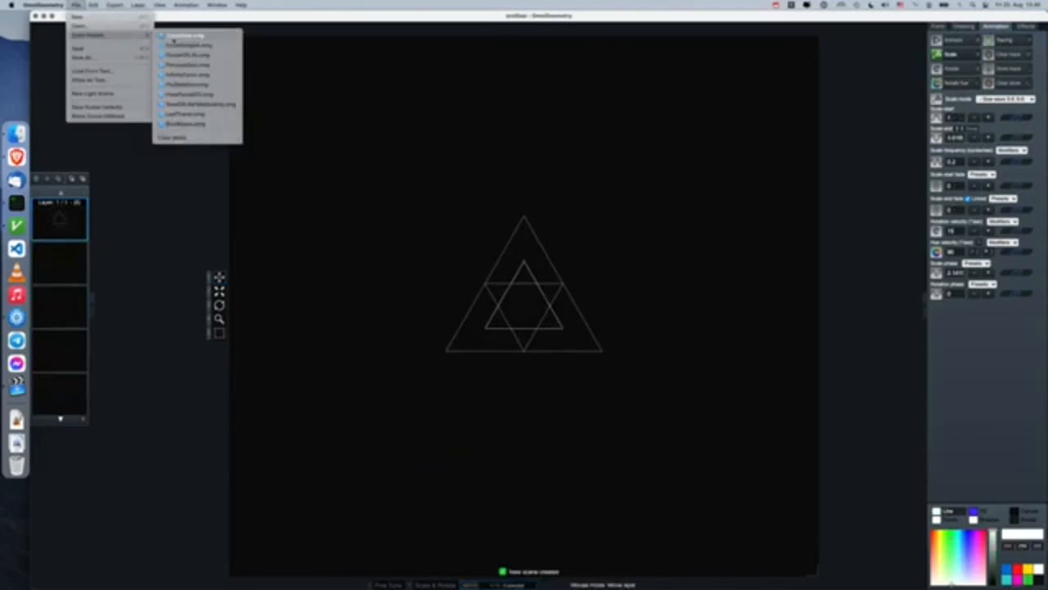
click(173, 36)
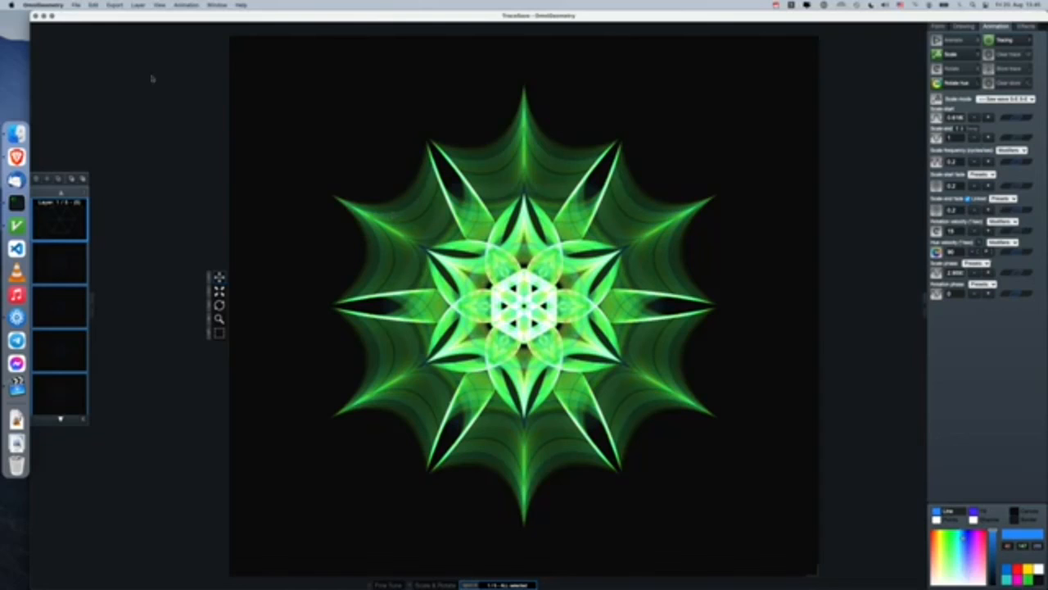
Create another new scene and copy its triangle layer along each of its three vertex points.
click(76, 5)
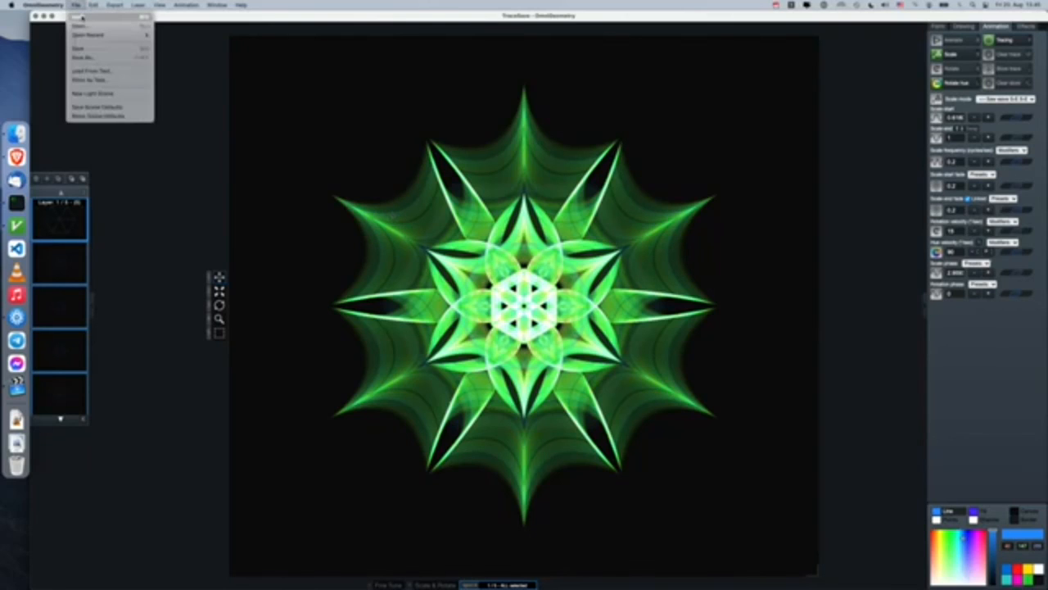
click(81, 17)
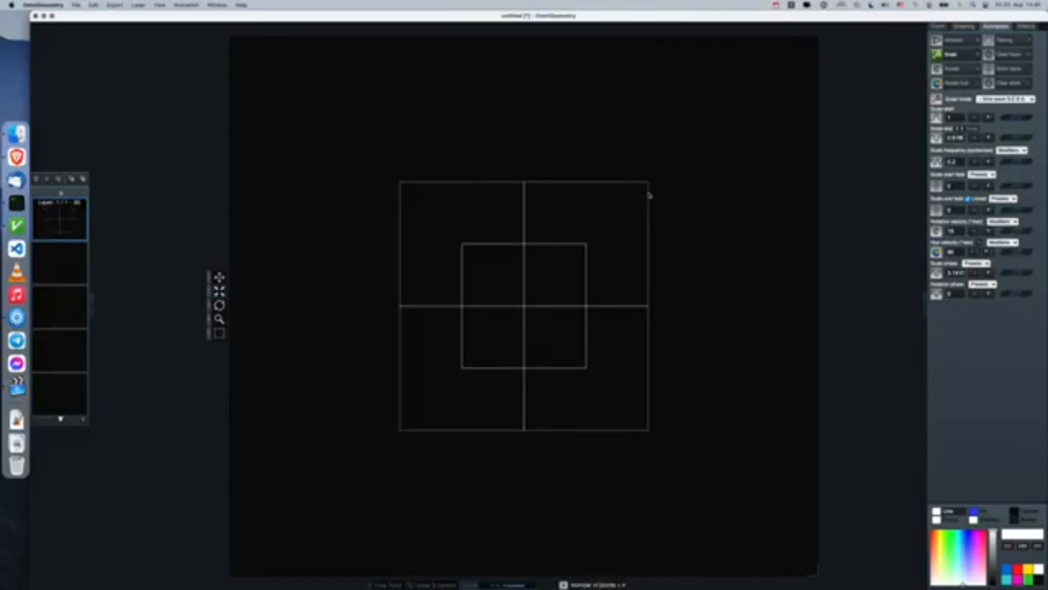
key(1)
key(2)
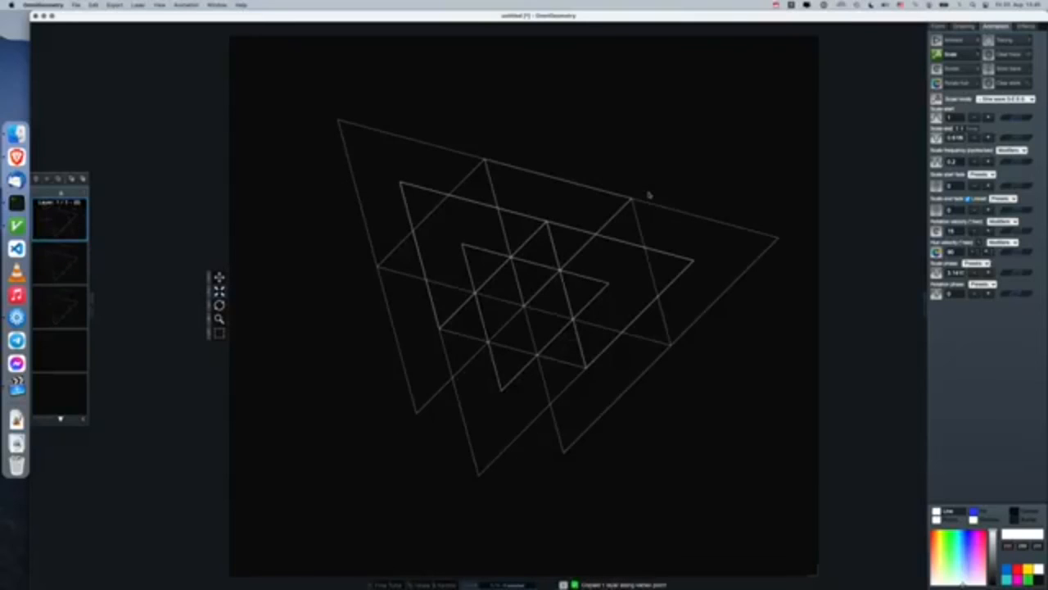
key(3)
Rotate the original triangle layer clockwise in large increments and copy it along its three vertex points.
key(shift+Right)
key(shift+Right)
key(shift+Right)
key(shift+Right)
key(shift+Right)
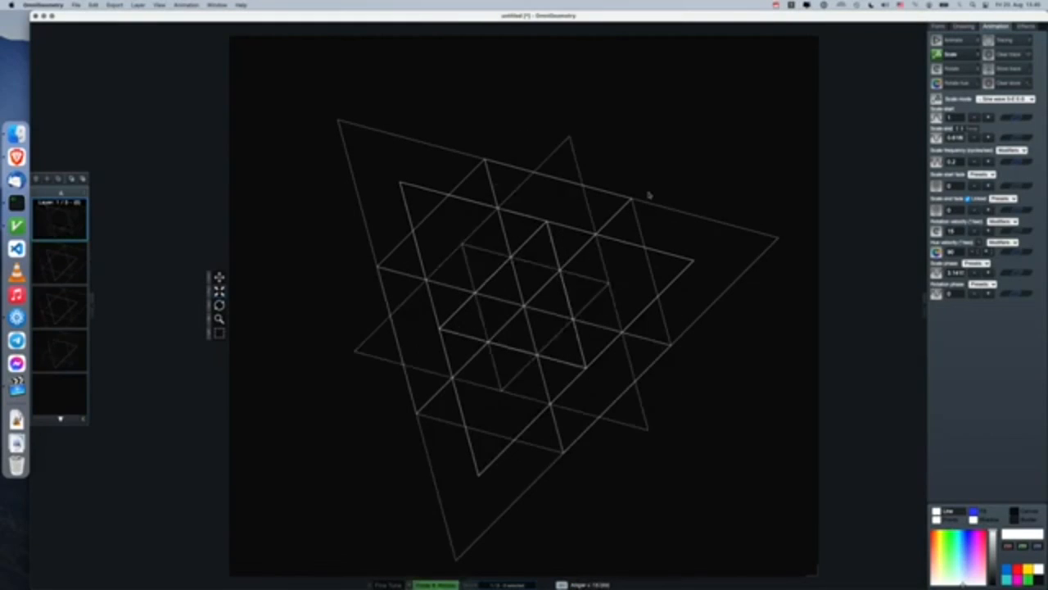
key(shift+Right)
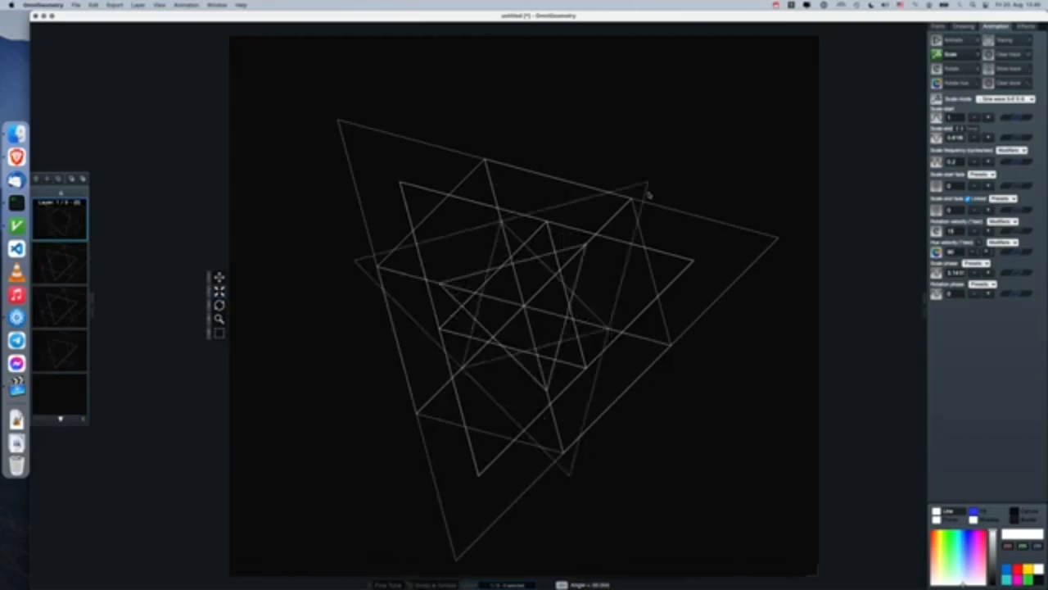
key(1)
key(2)
key(3)
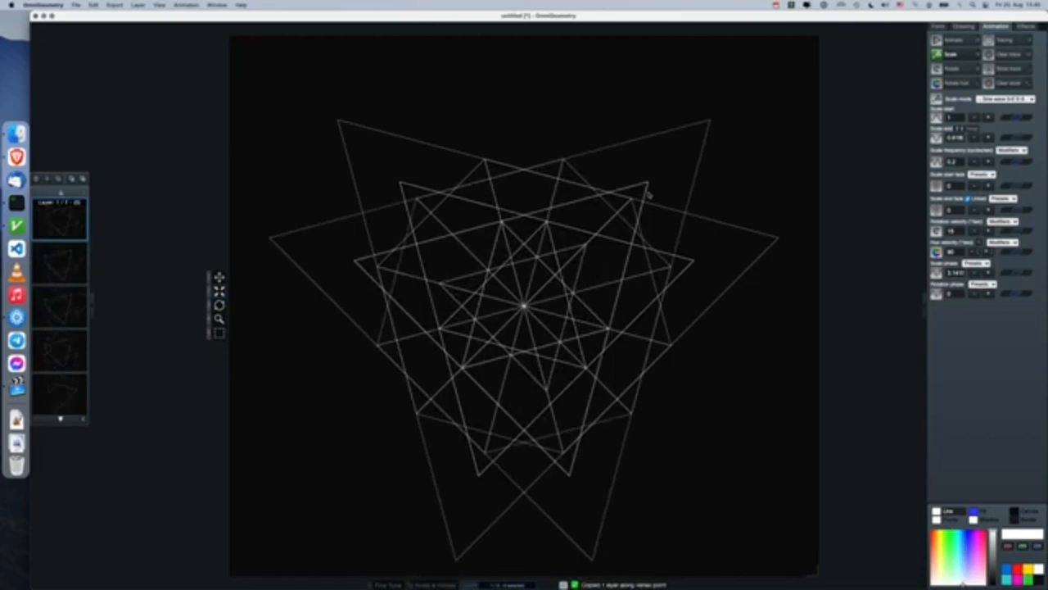
Rotate the original layer back counterclockwise by two increments and copy it along all three vertices.
key(shift+Left)
key(shift+Left)
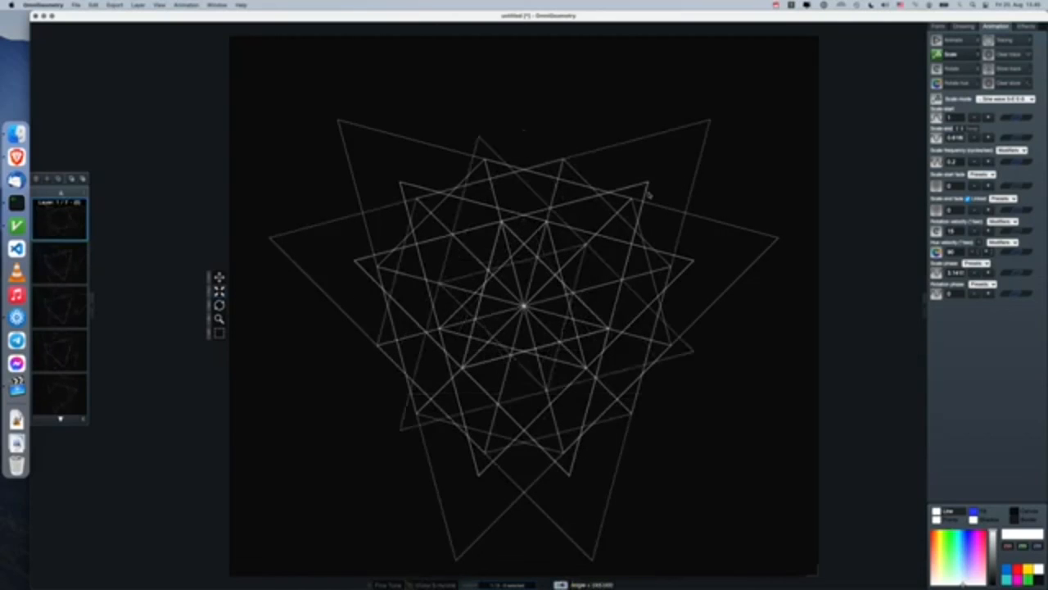
key(1)
key(2)
key(3)
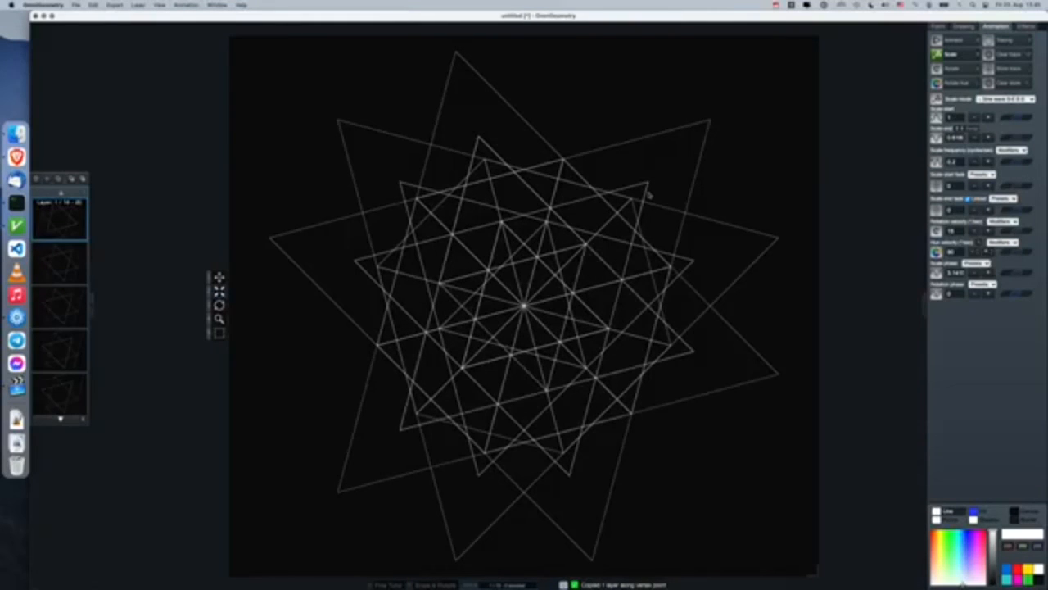
Rotate the original triangle two more increments counterclockwise and copy it along its vertices to complete the twelve-pointed star.
key(shift+Left)
key(shift+Left)
key(1)
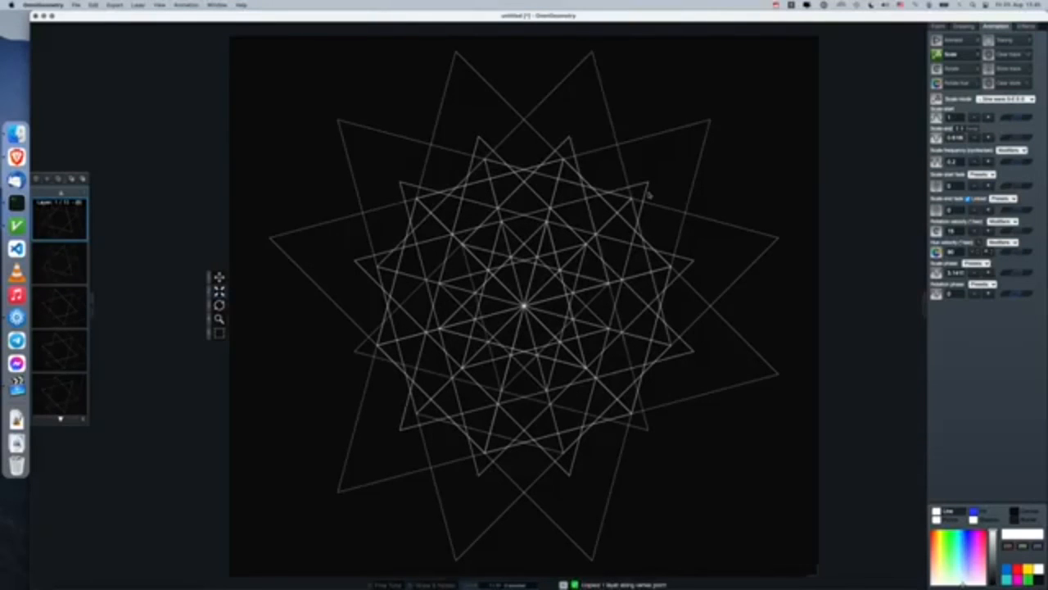
key(2)
key(3)
Select all layers, scale the star pattern down, and set the recursion depth to 2.
key(super+a)
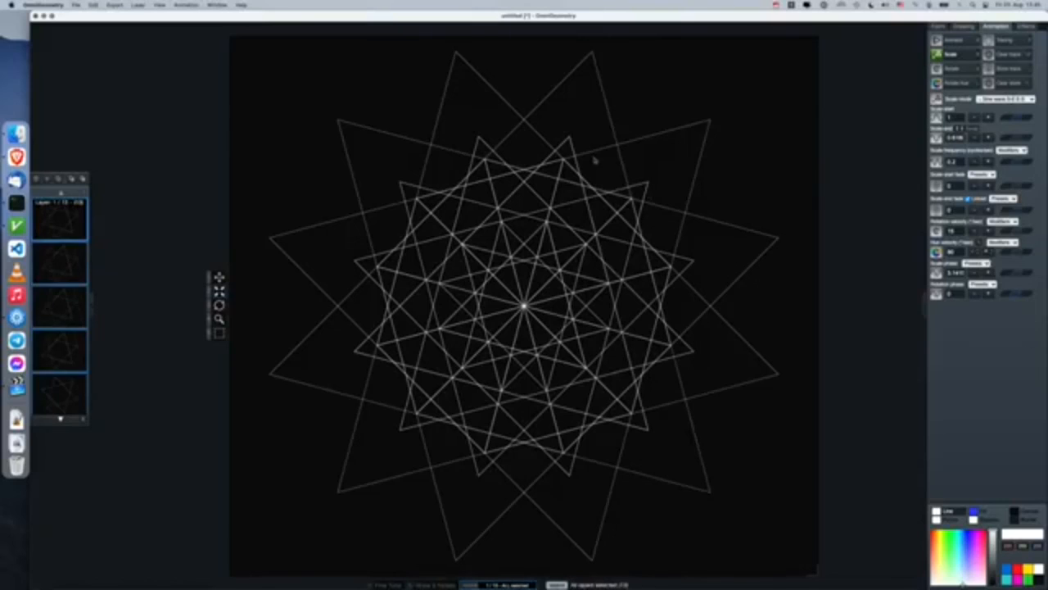
drag(595, 160, 582, 199)
key(r)
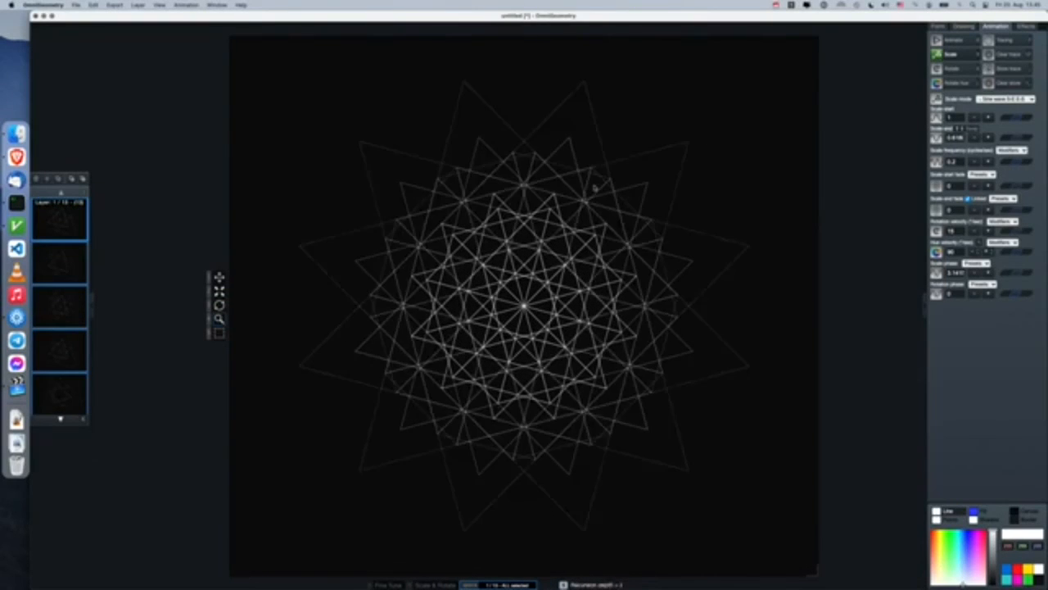
Shrink and re-enlarge the child radius of the selected layers to reshape the star's inner pattern.
key(Down)
key(Down)
key(Down)
key(Down)
key(Down)
key(Down)
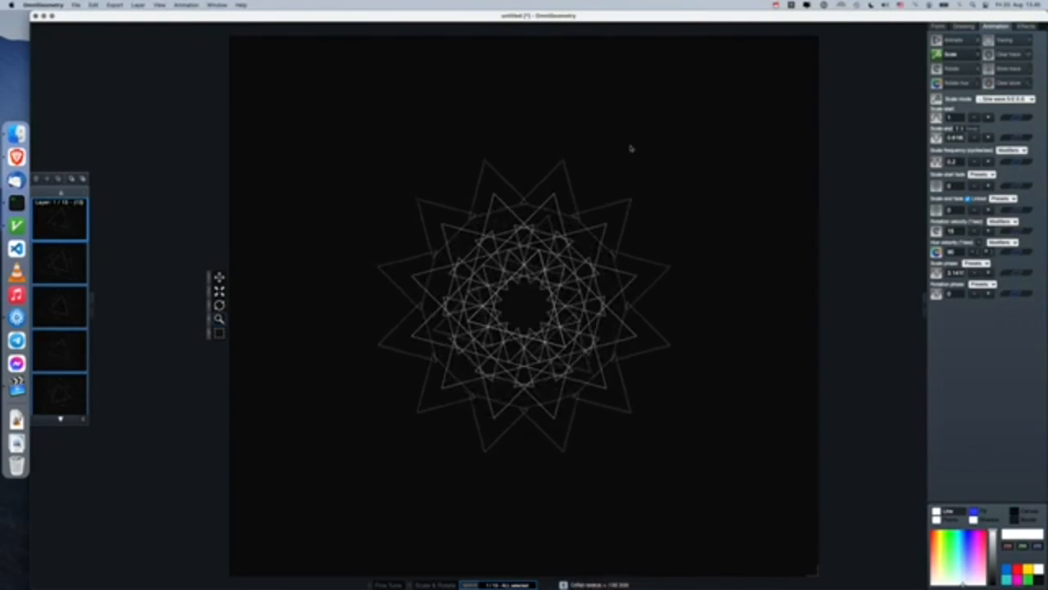
key(Up)
key(Up)
key(Up)
key(Up)
key(Up)
key(Up)
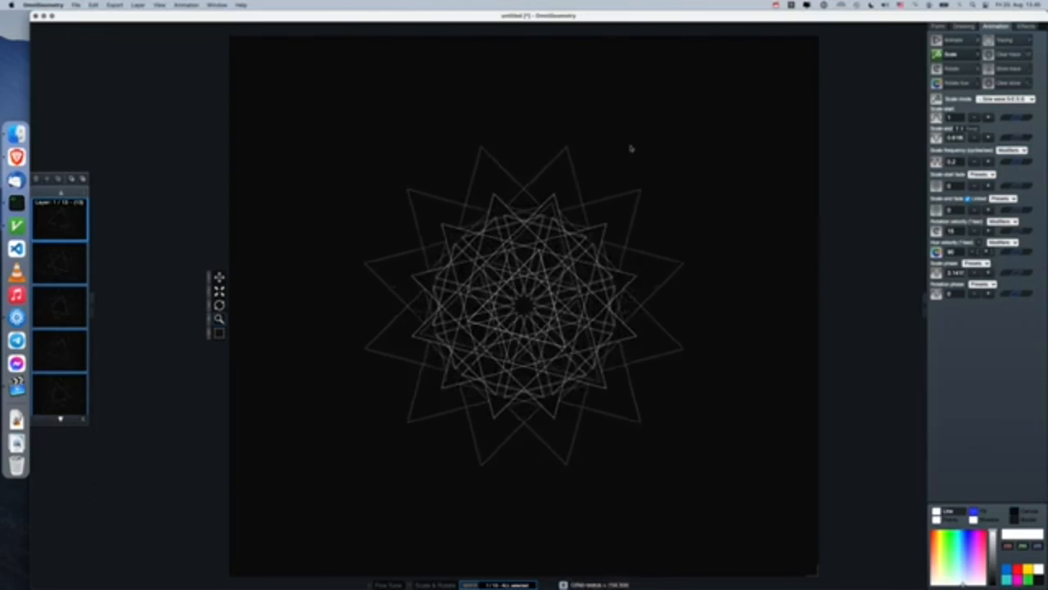
key(Up)
key(Up)
key(Up)
mouse_move(549, 238)
mouse_down()
mouse_move(549, 200)
mouse_move(544, 235)
mouse_up()
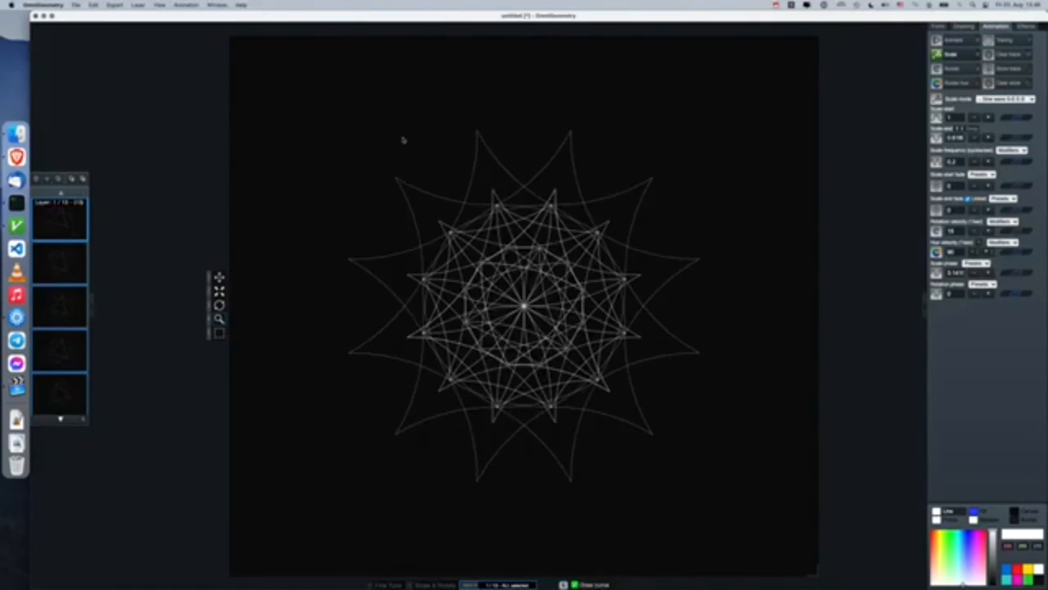
View the application's About information with the version and licence details, and close it.
click(45, 5)
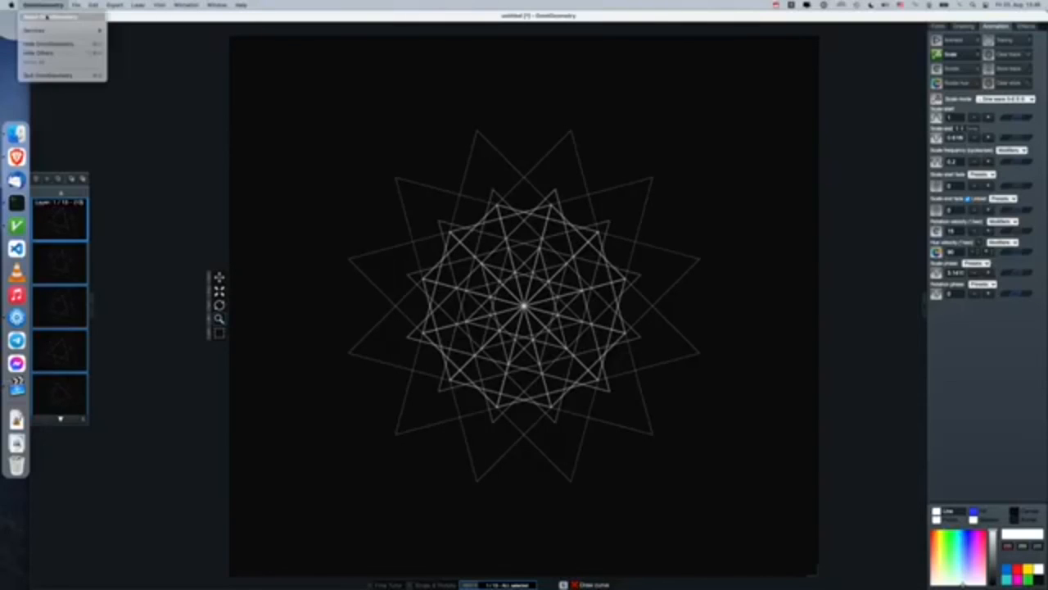
click(57, 17)
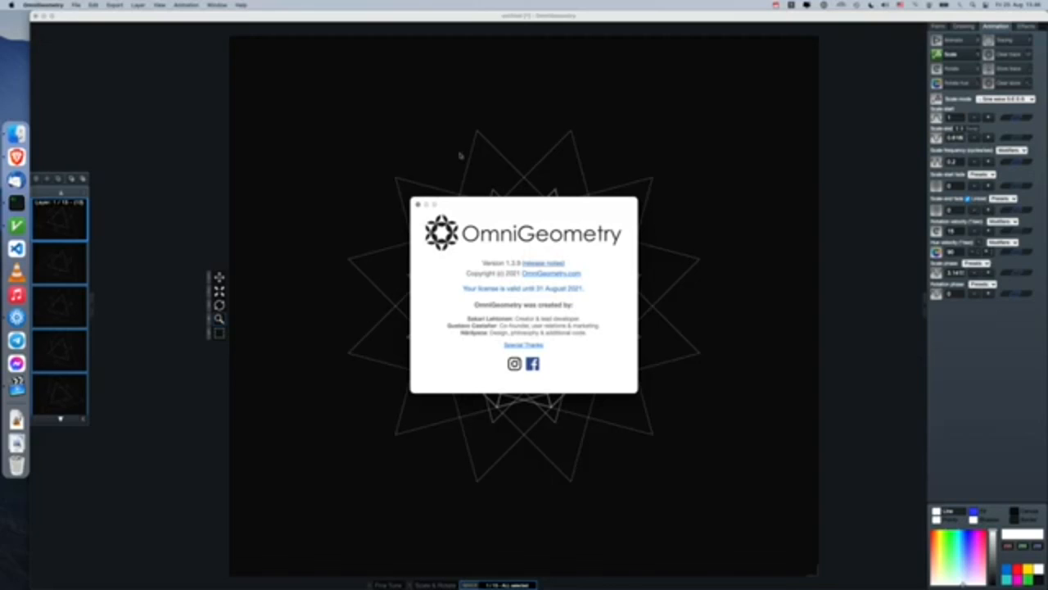
click(418, 205)
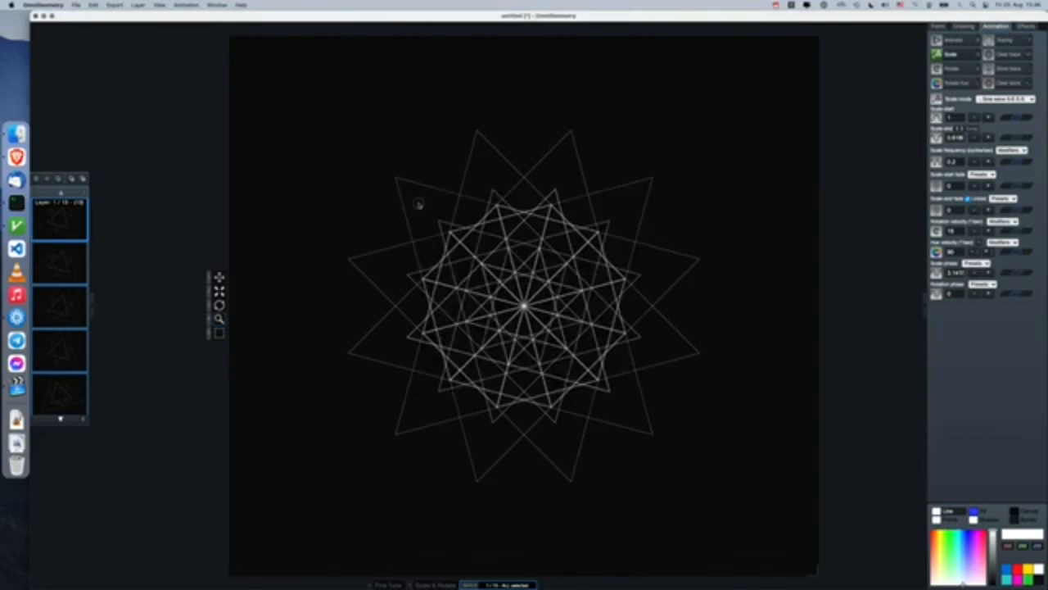
click(94, 4)
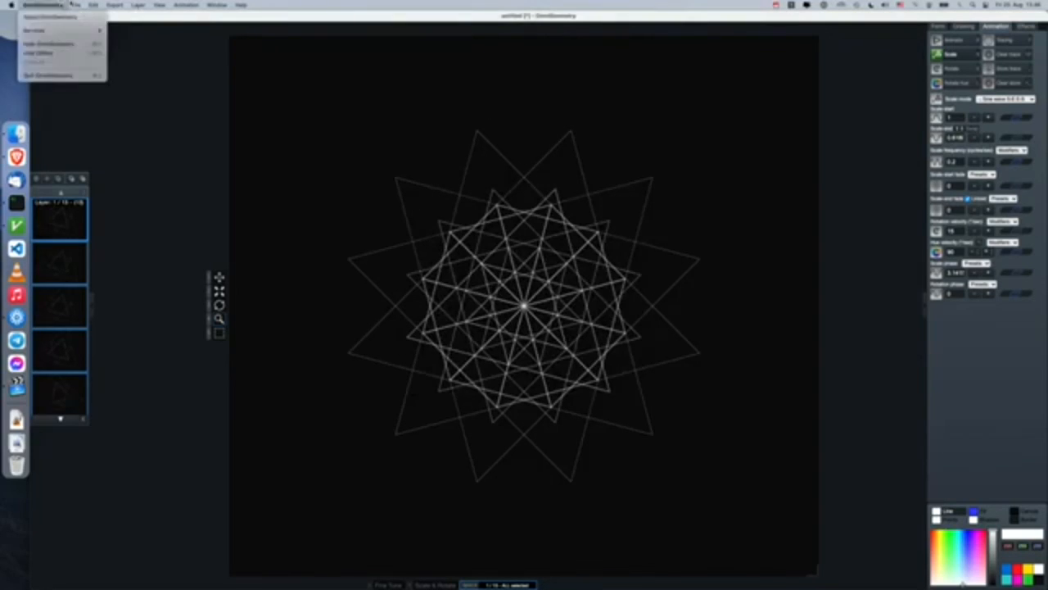
click(324, 136)
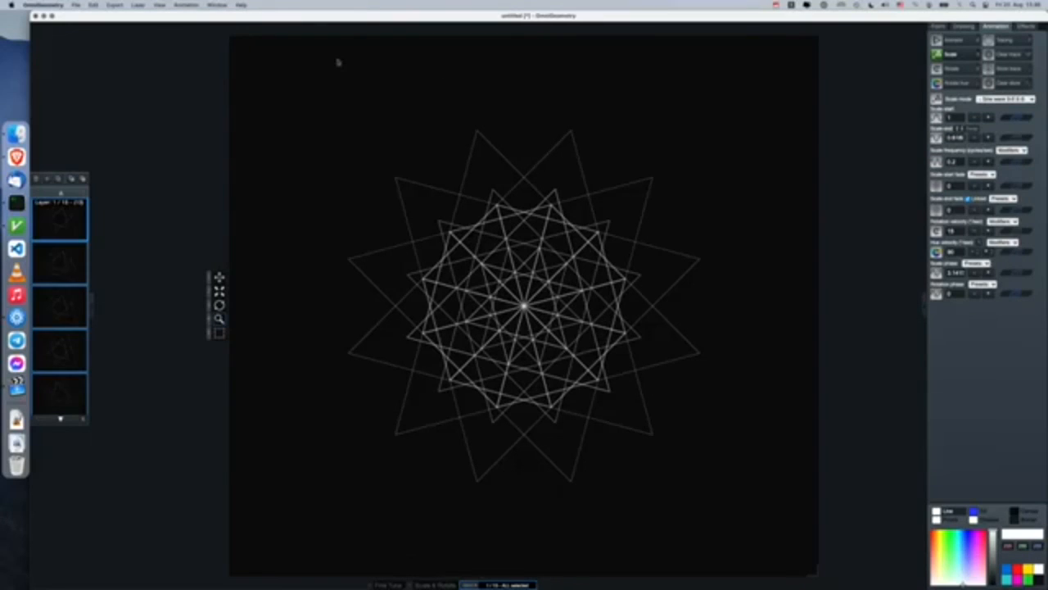
Try different numbers of points on all selected layers, including 4, and return them to triangles.
key(Up)
key(Up)
key(Up)
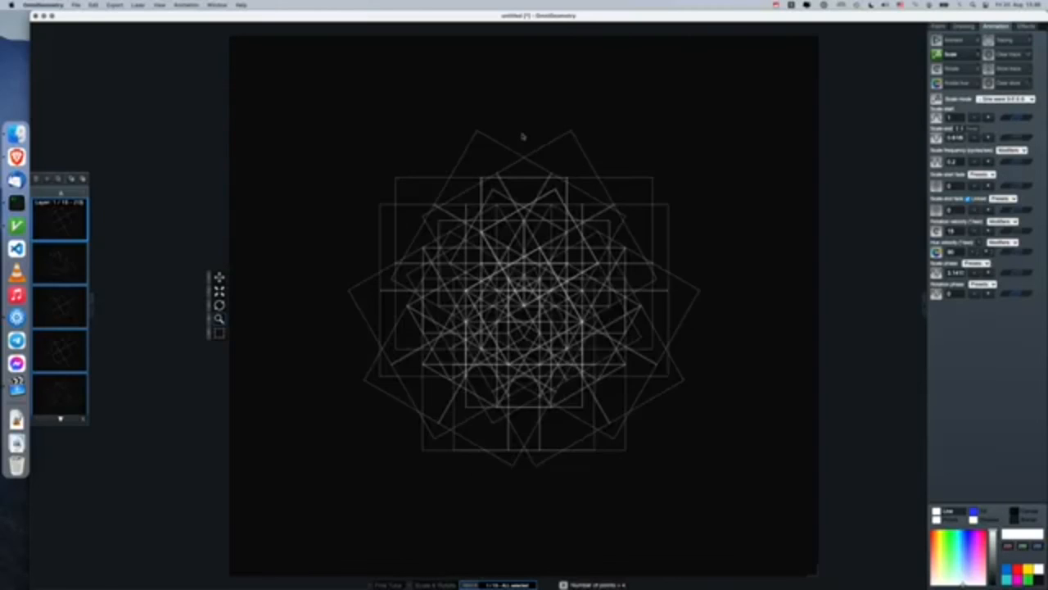
key(Down)
key(Down)
key(Down)
key(Down)
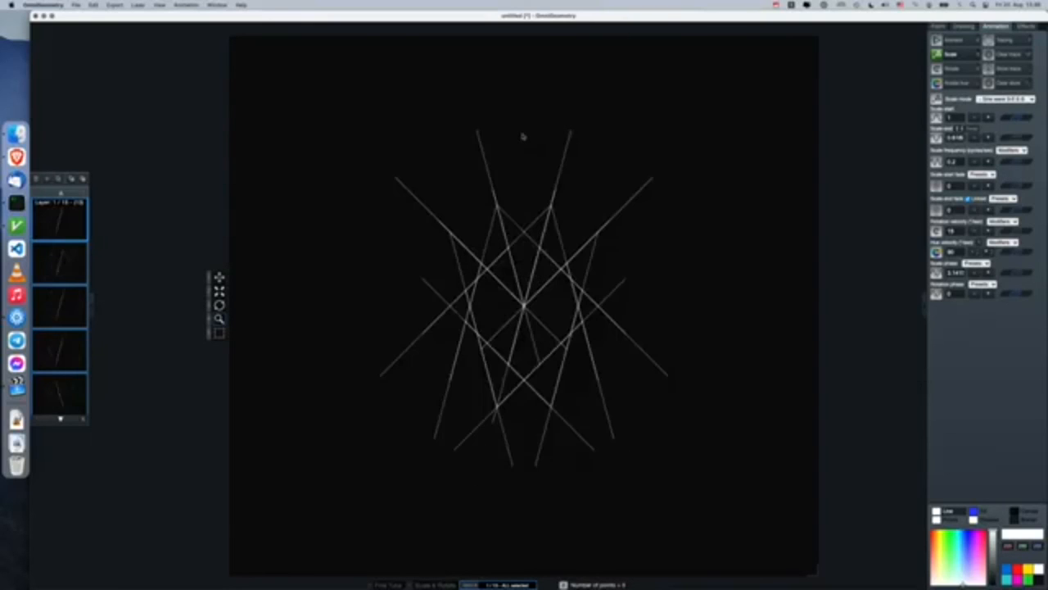
key(Up)
Increase the recursion of the selected layers and adjust their outer radius, child radius and scale ratio into a denser star.
key(Right)
drag(517, 151, 515, 186)
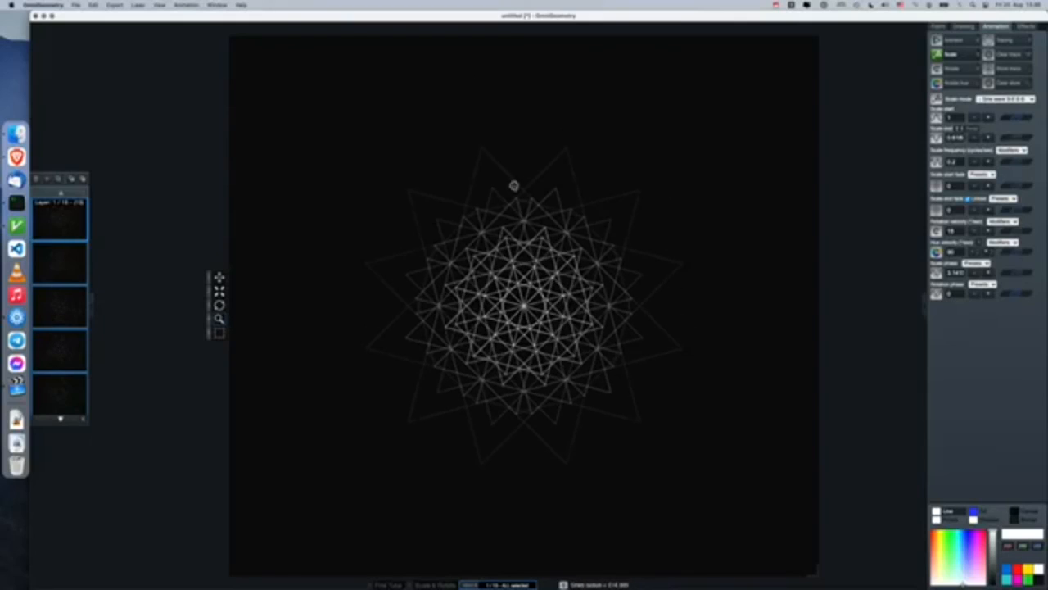
scroll(514, 188, down, 5)
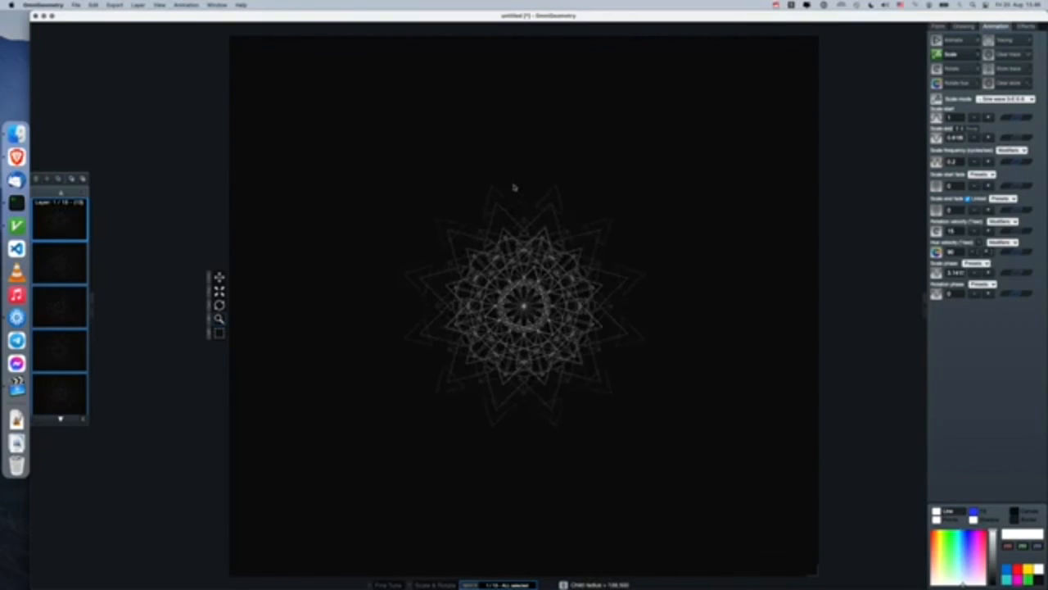
drag(521, 258, 532, 204)
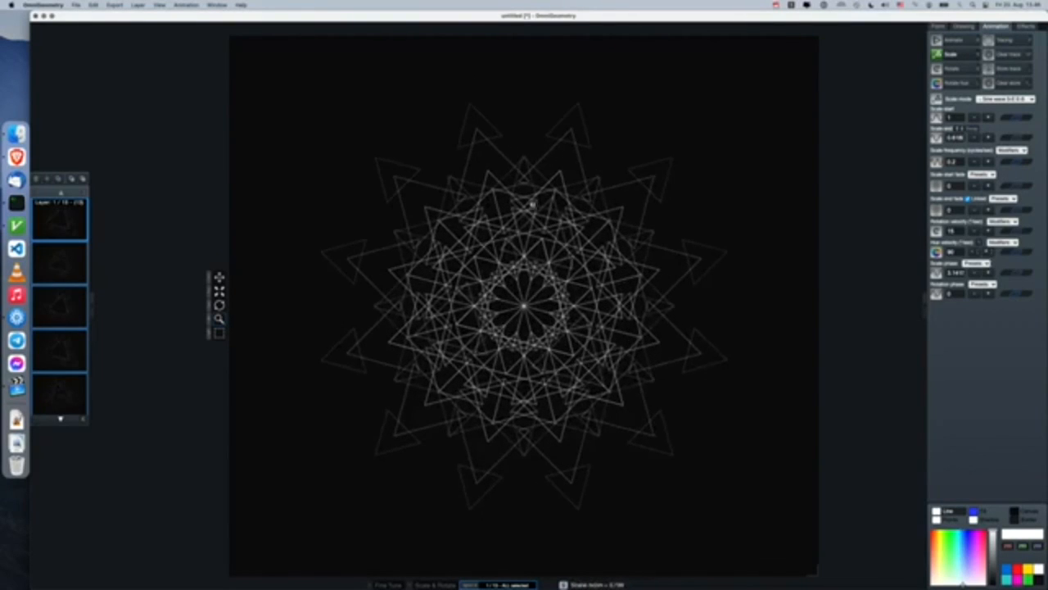
Set the selected layers' line colour to blue and raise their recursion depth by one level.
drag(967, 537, 962, 536)
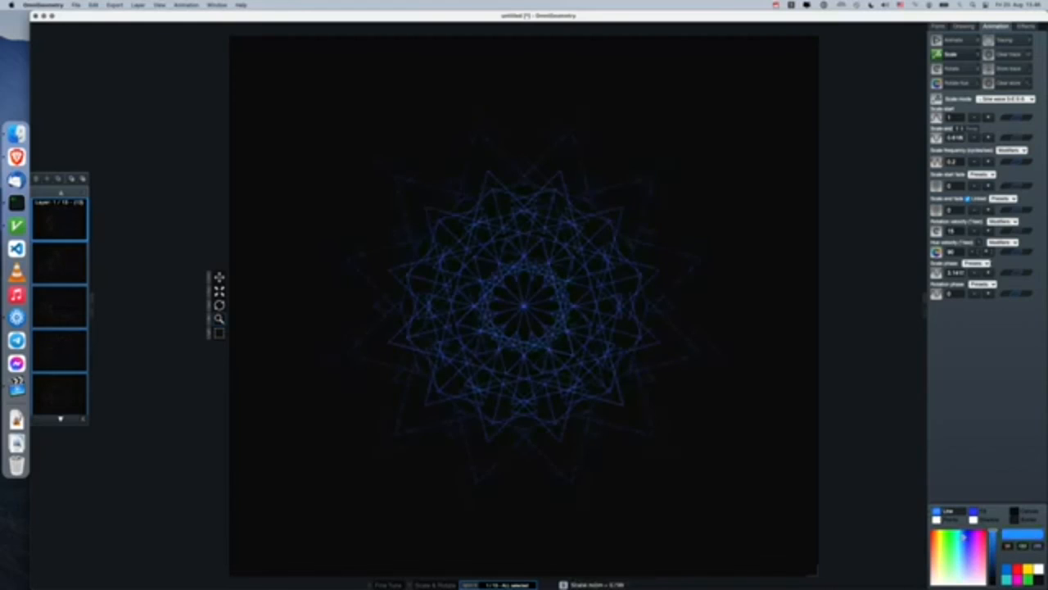
key(Right)
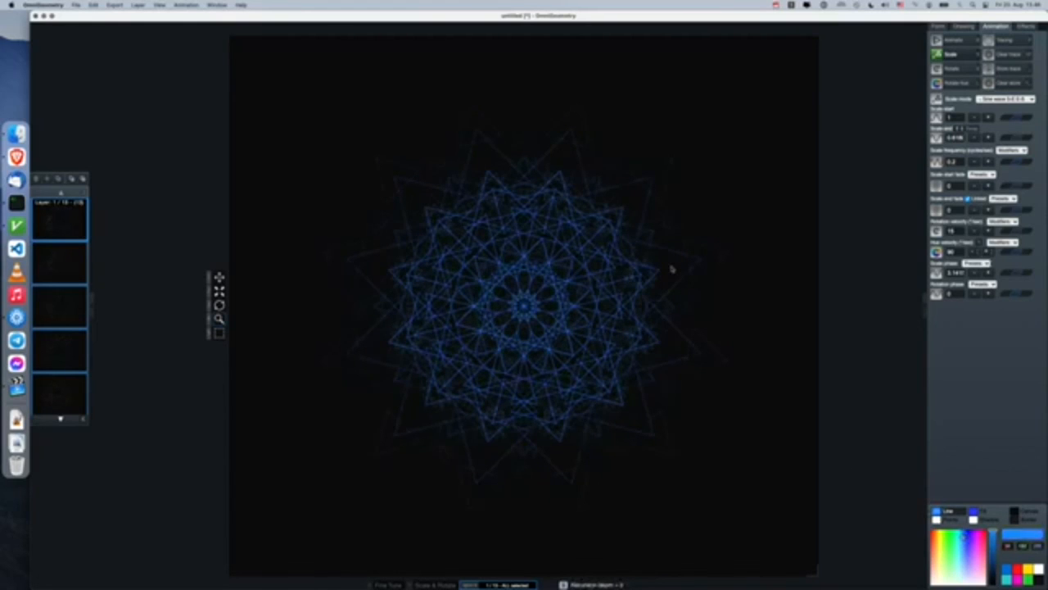